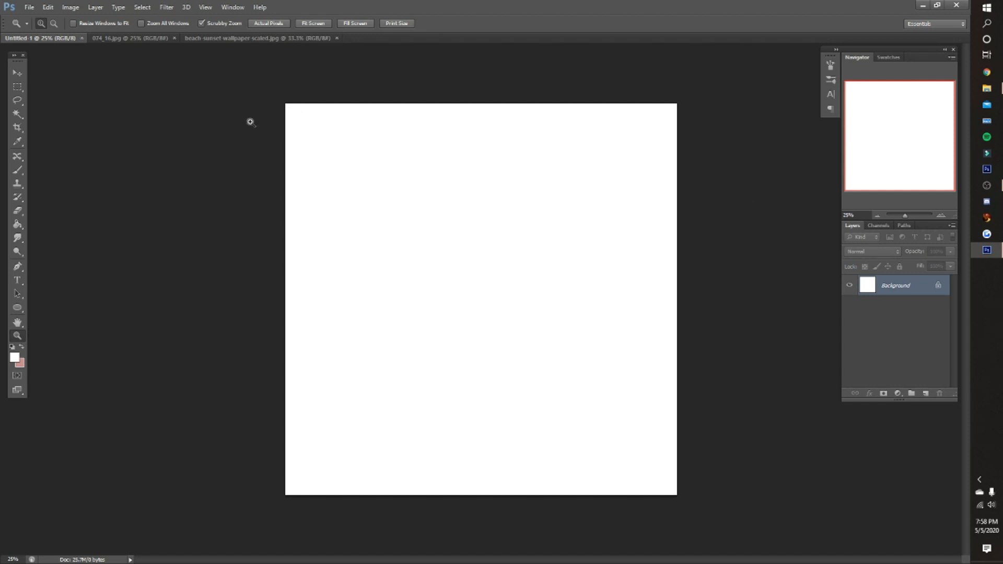
{"action": "left_click", "coordinate": [29, 8]}
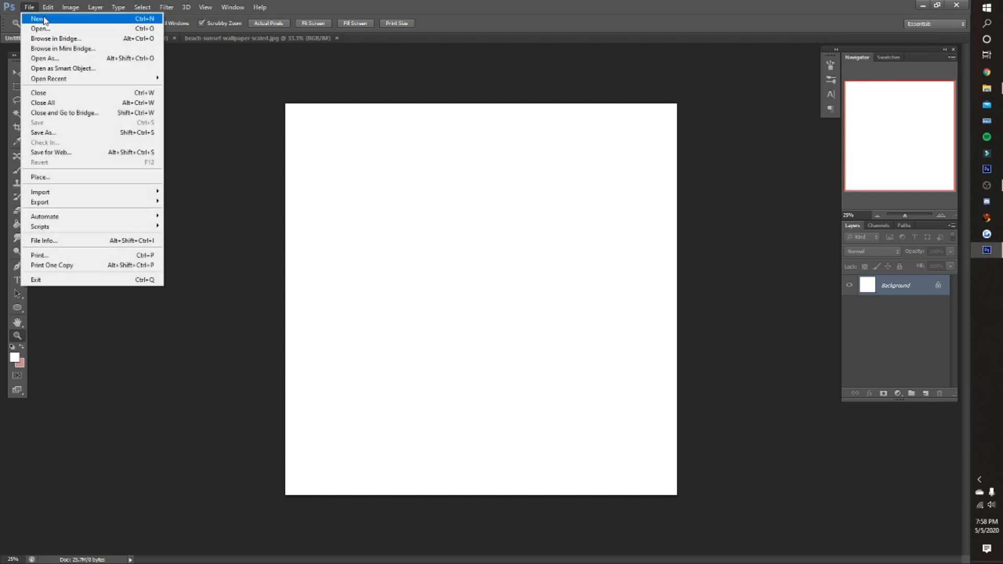
{"action": "left_click", "coordinate": [37, 19]}
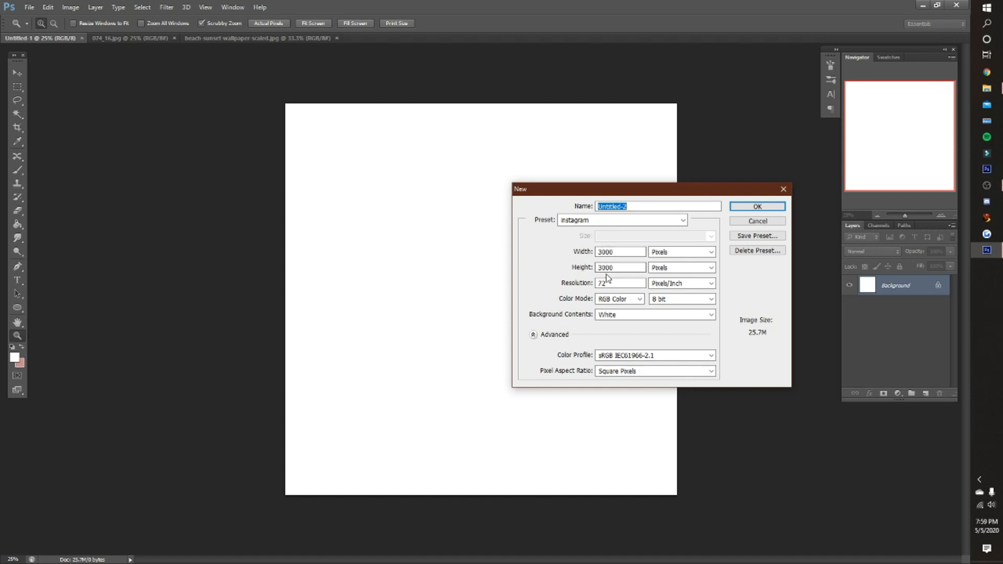
{"action": "left_click", "coordinate": [757, 222]}
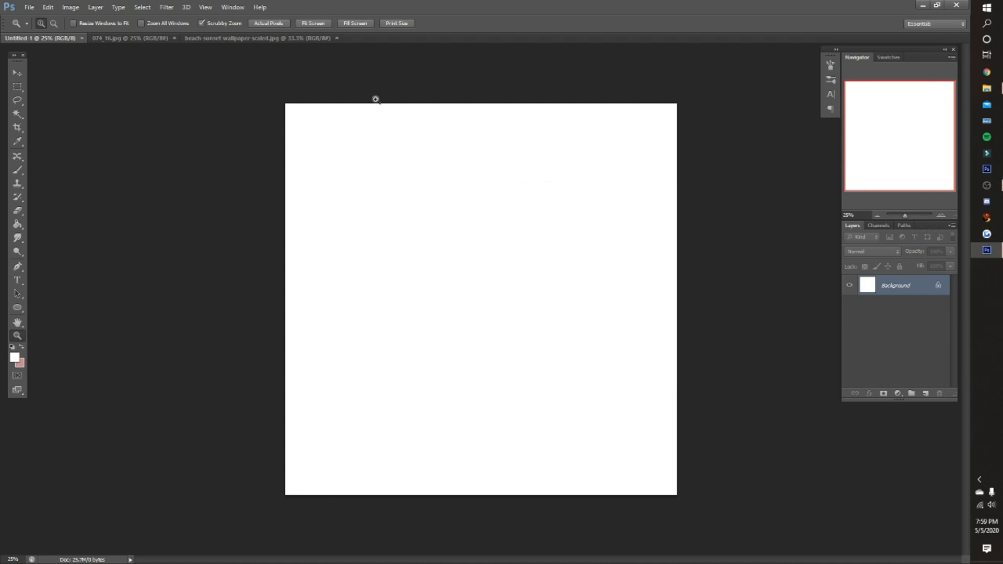
- Copy the beach sunset image into the blank Untitled-1 document as a new layer
{"action": "left_click", "coordinate": [159, 39]}
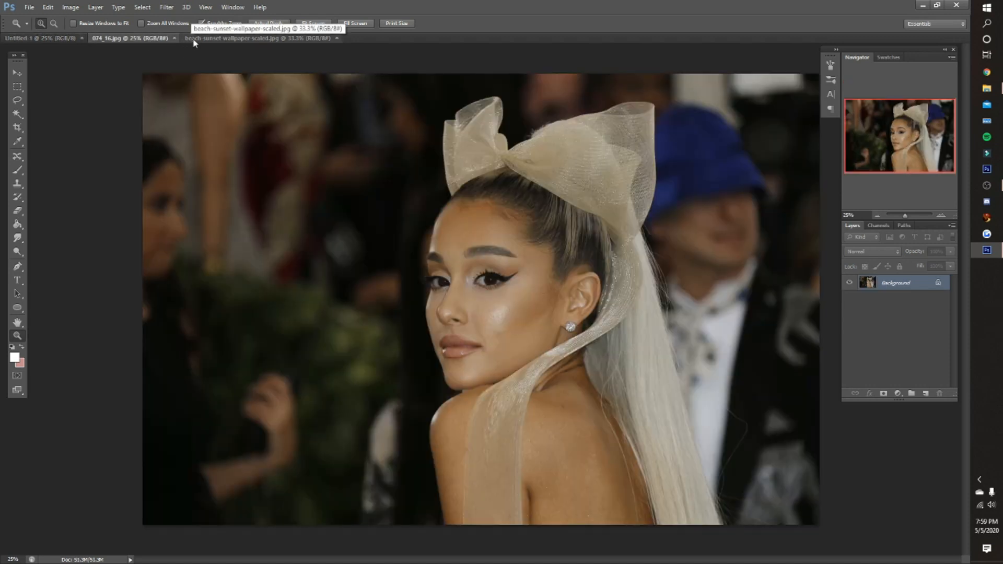
{"action": "left_click", "coordinate": [193, 39]}
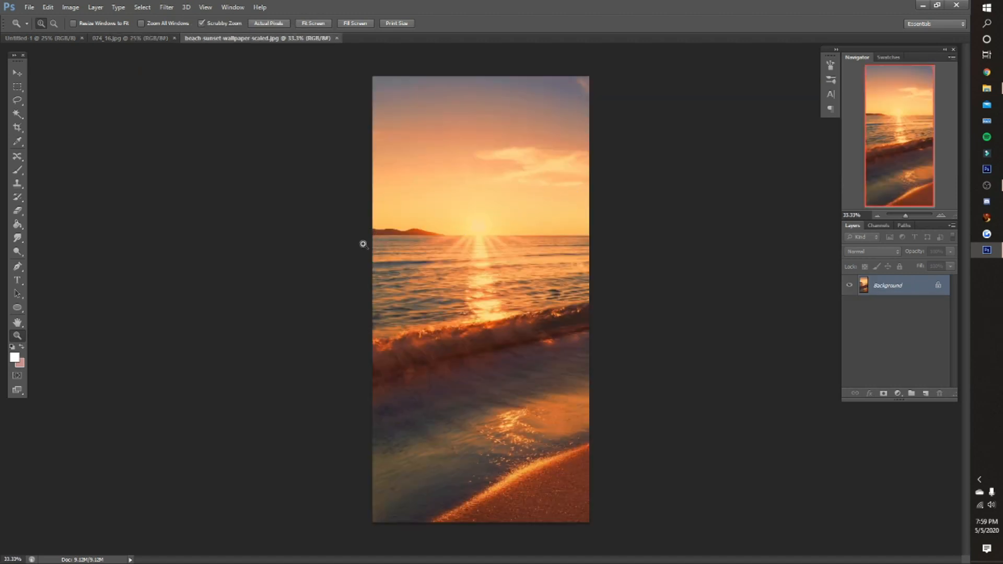
{"action": "left_click", "coordinate": [16, 74]}
{"action": "left_click_drag", "start_coordinate": [54, 43], "coordinate": [342, 315]}
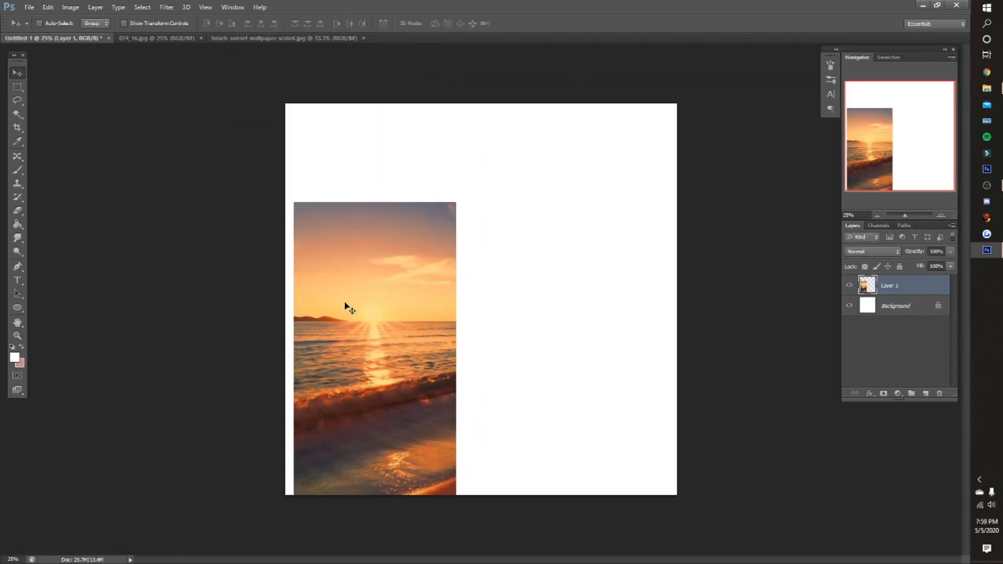
- Scale and reposition the sunset layer with Free Transform so it fills the whole square canvas
{"action": "key", "text": "ctrl+t"}
{"action": "left_click", "coordinate": [182, 23]}
{"action": "left_click_drag", "start_coordinate": [145, 24], "coordinate": [222, 25]}
{"action": "left_click_drag", "start_coordinate": [380, 199], "coordinate": [488, 204]}
{"action": "left_click_drag", "start_coordinate": [144, 24], "coordinate": [159, 24]}
{"action": "left_click_drag", "start_coordinate": [401, 135], "coordinate": [403, 215]}
{"action": "left_click", "coordinate": [524, 23]}
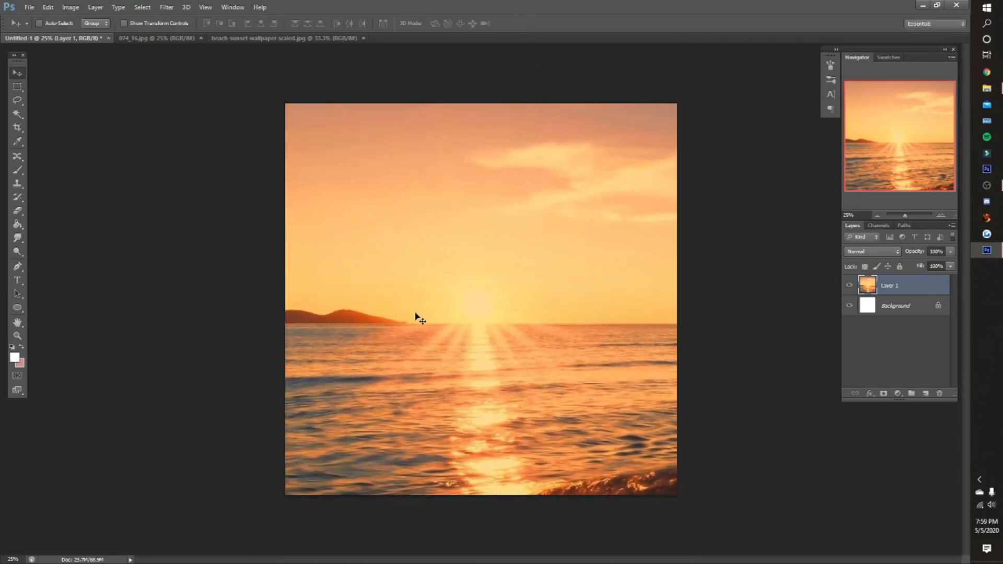
- Lasso a rough outline around the woman in 074_16.jpg and place the cutout over the sunset in Untitled-1
{"action": "left_click", "coordinate": [172, 37]}
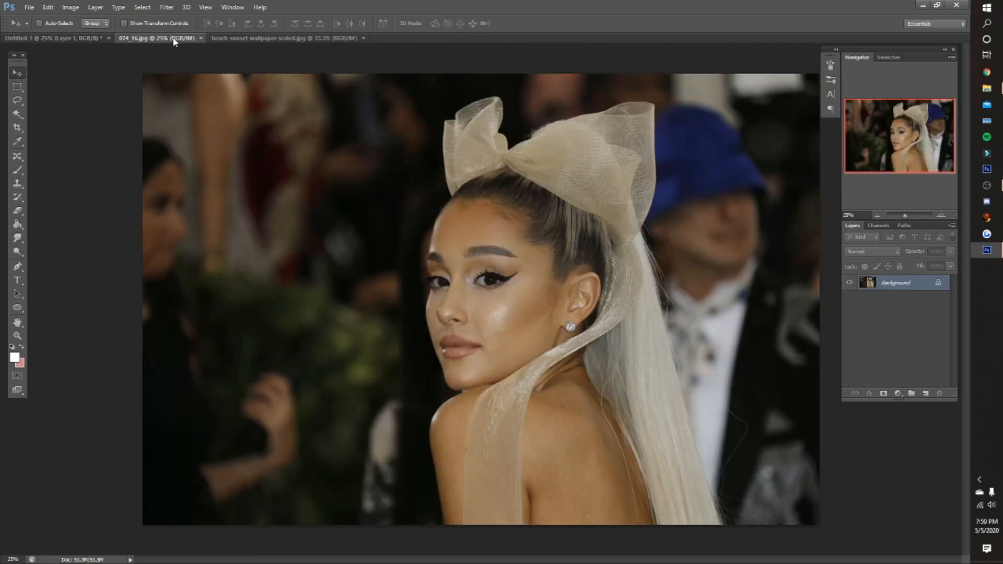
{"action": "left_click", "coordinate": [17, 101]}
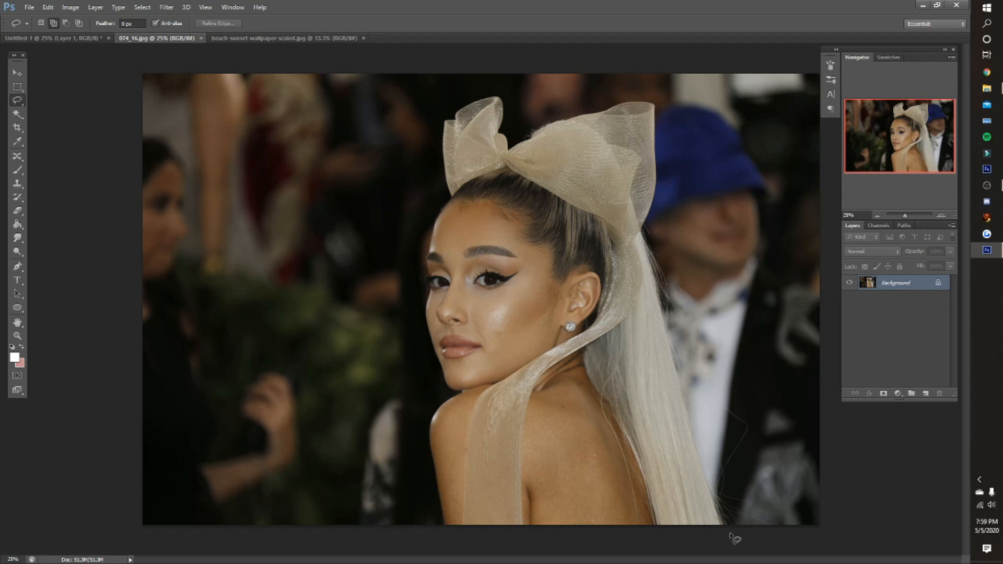
{"action": "mouse_move", "coordinate": [724, 513]}
{"action": "left_mouse_down"}
{"action": "mouse_move", "coordinate": [665, 230]}
{"action": "mouse_move", "coordinate": [668, 160]}
{"action": "mouse_move", "coordinate": [610, 91]}
{"action": "mouse_move", "coordinate": [515, 129]}
{"action": "mouse_move", "coordinate": [509, 98]}
{"action": "mouse_move", "coordinate": [416, 285]}
{"action": "mouse_move", "coordinate": [415, 522]}
{"action": "left_mouse_up"}
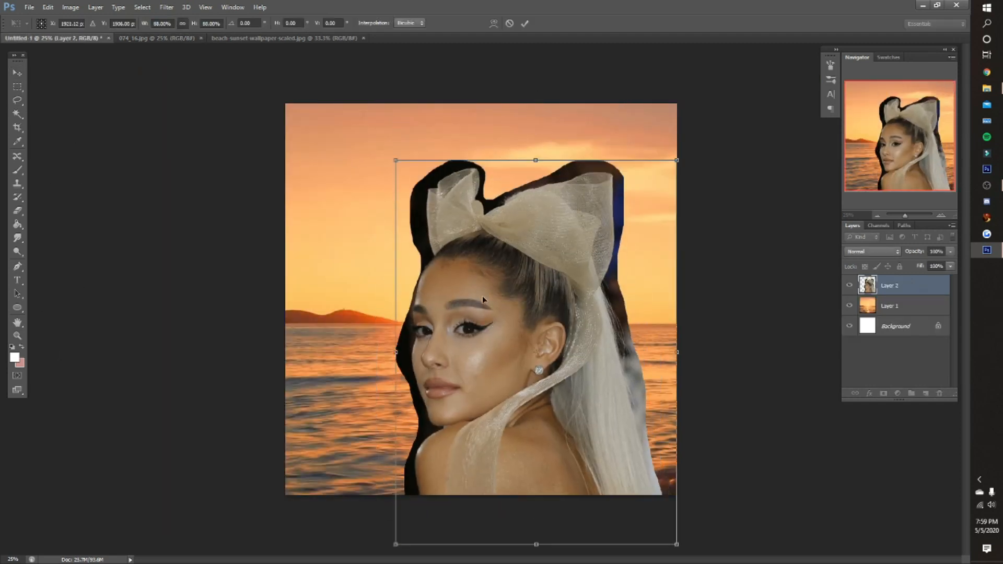
- Merge the sunset layer with the white Background layer
{"action": "left_click", "coordinate": [890, 312]}
{"action": "left_click", "coordinate": [891, 335], "text": "shift"}
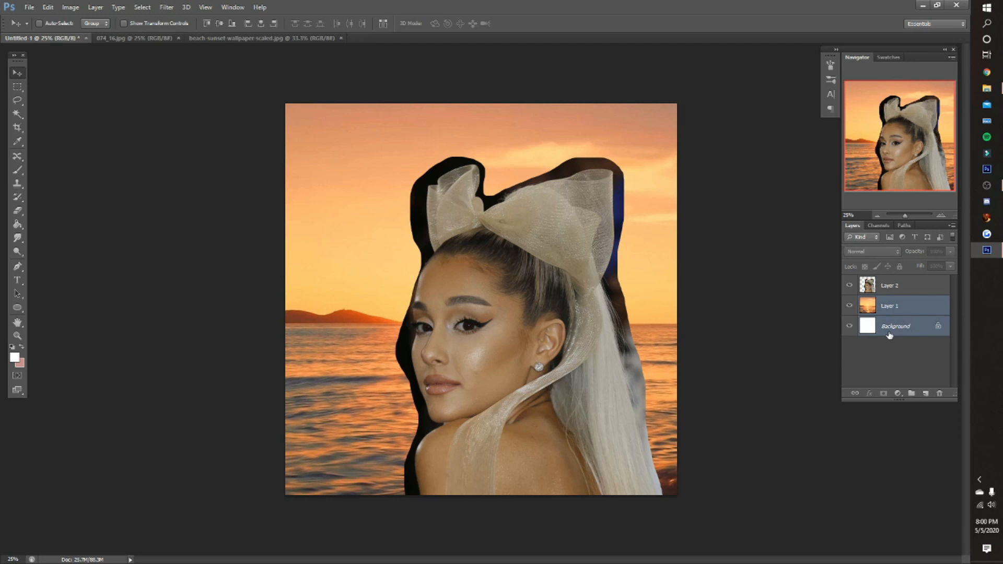
{"action": "right_click", "coordinate": [890, 326]}
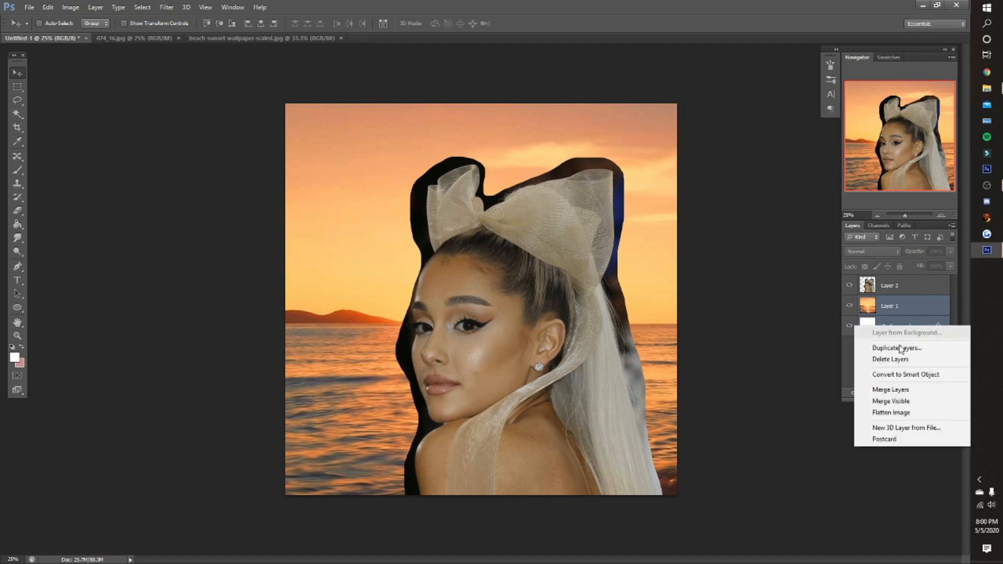
{"action": "left_click", "coordinate": [896, 390]}
- Rename the woman's cutout layer as ari and add a layer mask to it
{"action": "left_click", "coordinate": [888, 288]}
{"action": "double_click", "coordinate": [888, 287]}
{"action": "type", "text": "ari"}
{"action": "key", "text": "Return"}
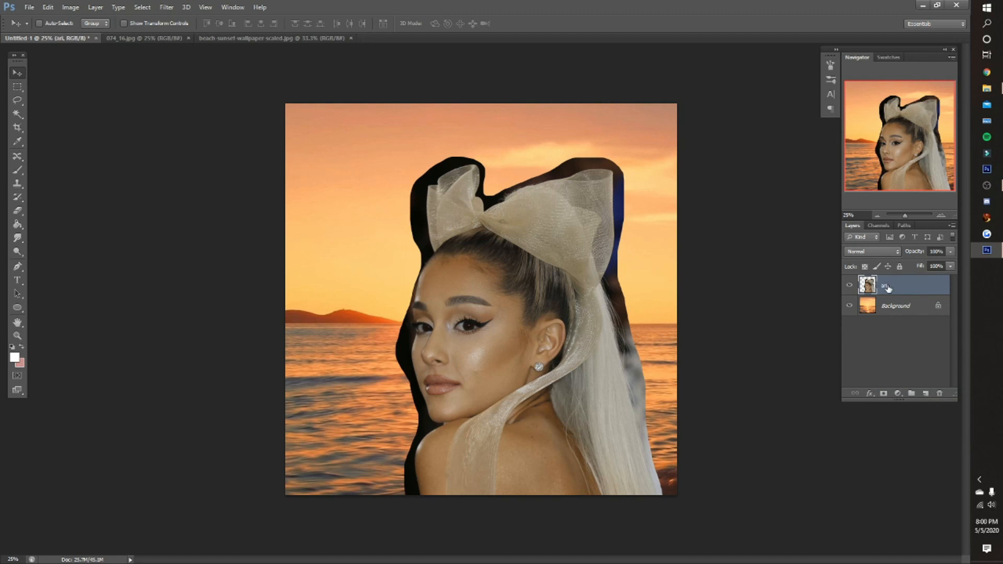
{"action": "left_click", "coordinate": [884, 393]}
- Trace a Pen tool path along the woman's shoulder, chin and front edge of the face
{"action": "key", "text": "z"}
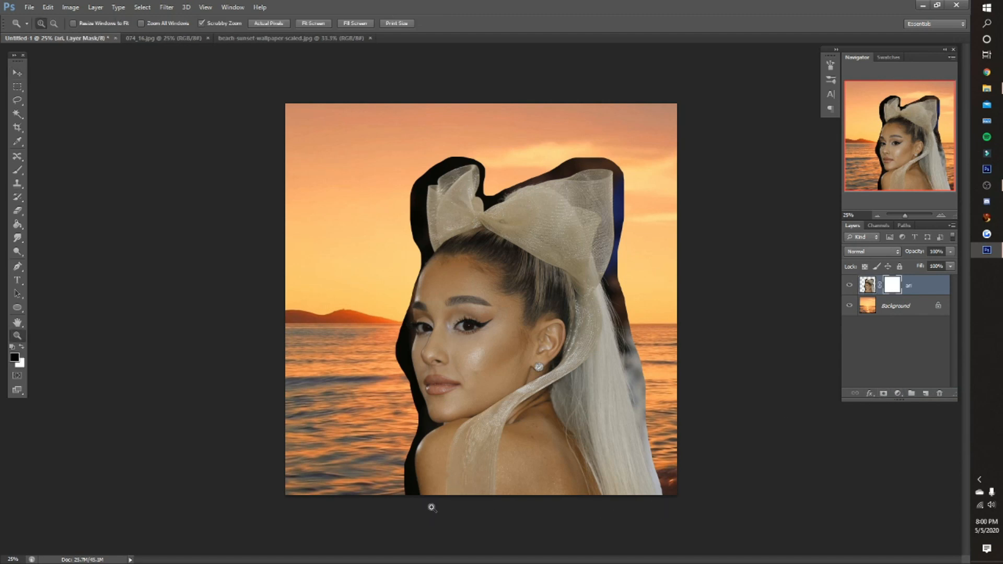
{"action": "left_click", "coordinate": [431, 507]}
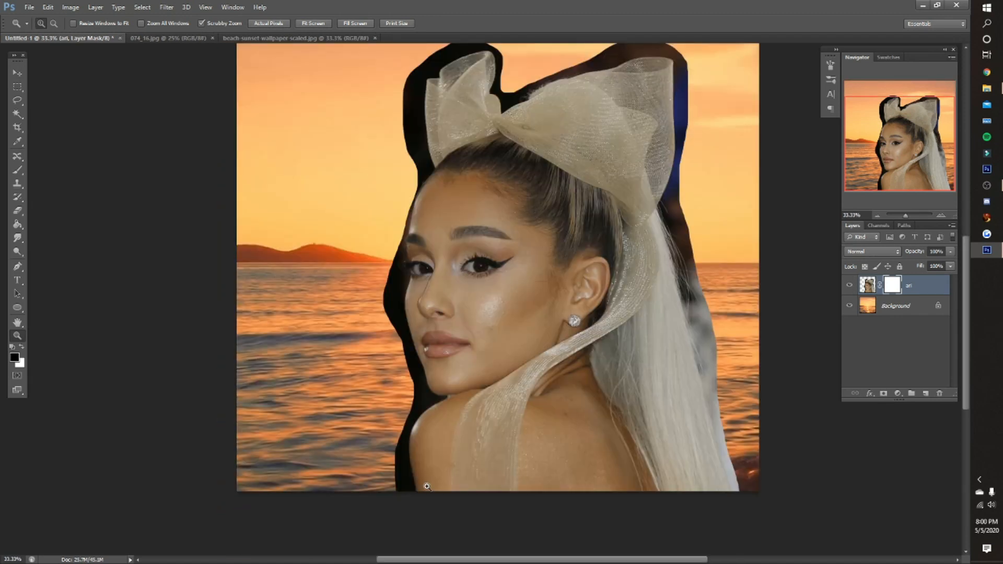
{"action": "left_click", "coordinate": [427, 486]}
{"action": "left_click", "coordinate": [369, 458]}
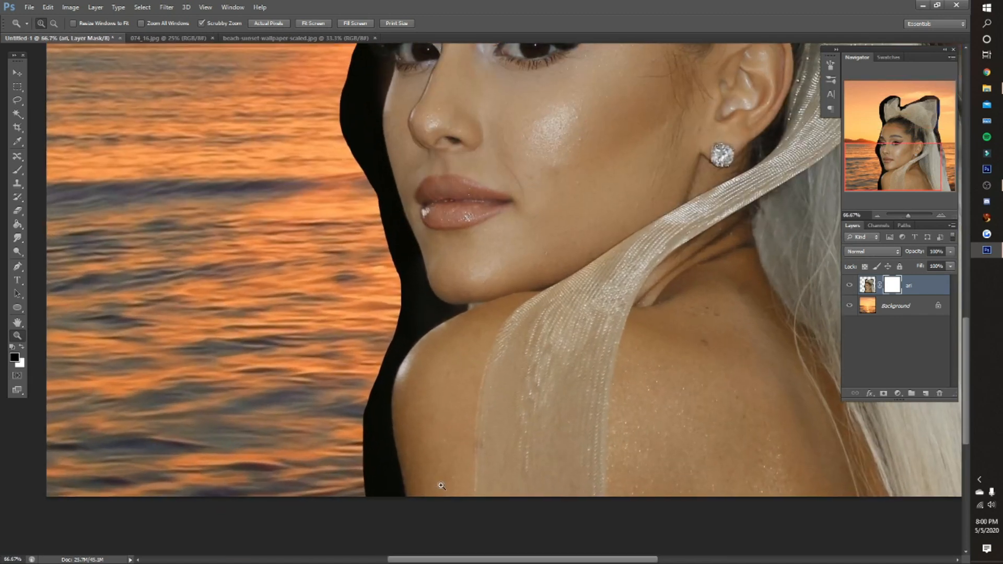
{"action": "left_click", "coordinate": [380, 422]}
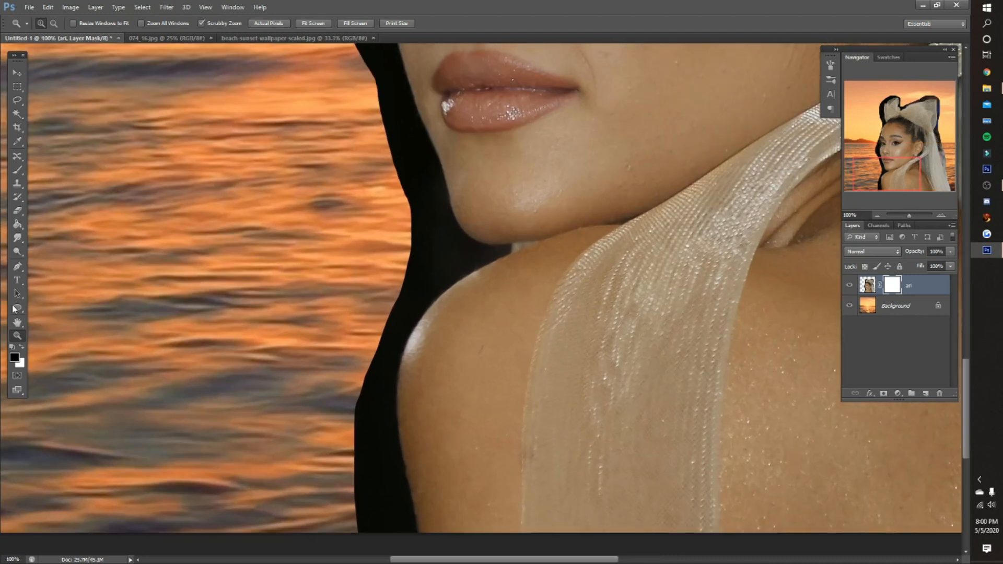
{"action": "left_click", "coordinate": [17, 267]}
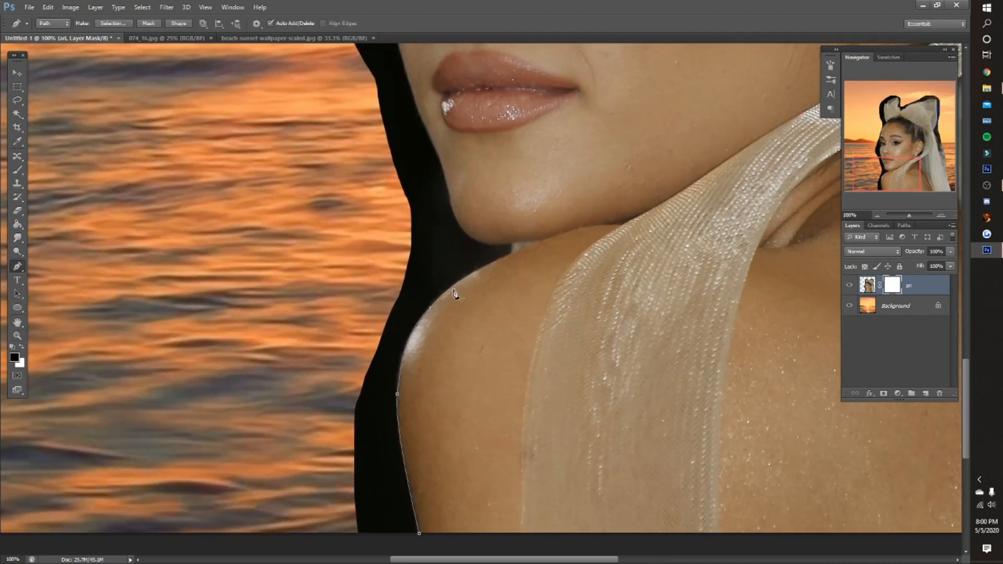
{"action": "left_click", "coordinate": [453, 291]}
{"action": "left_click", "coordinate": [488, 245]}
{"action": "scroll", "coordinate": [487, 246], "scroll_direction": "up", "scroll_amount": 3}
{"action": "left_click", "coordinate": [423, 319]}
{"action": "left_click", "coordinate": [391, 209]}
{"action": "scroll", "coordinate": [392, 206], "scroll_direction": "up", "scroll_amount": 1}
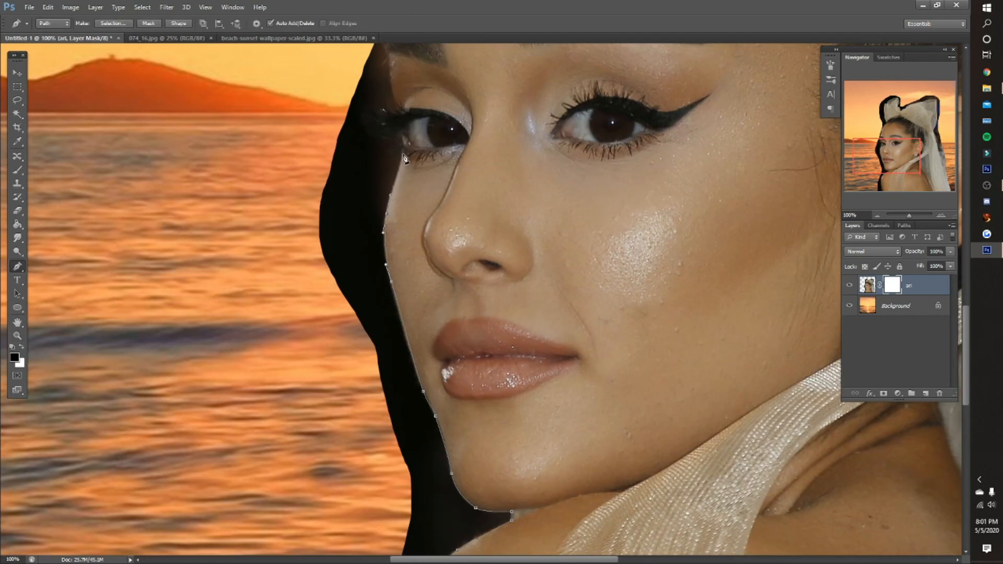
- Continue the pen path up the forehead and around the smaller front loop of the bow
{"action": "scroll", "coordinate": [400, 173], "scroll_direction": "up", "scroll_amount": 2}
{"action": "left_click", "coordinate": [389, 177]}
{"action": "scroll", "coordinate": [396, 176], "scroll_direction": "up", "scroll_amount": 10}
{"action": "left_click", "coordinate": [473, 390]}
{"action": "left_click", "coordinate": [461, 344]}
{"action": "scroll", "coordinate": [446, 213], "scroll_direction": "up", "scroll_amount": 3}
{"action": "left_click", "coordinate": [525, 150]}
{"action": "left_click", "coordinate": [646, 121]}
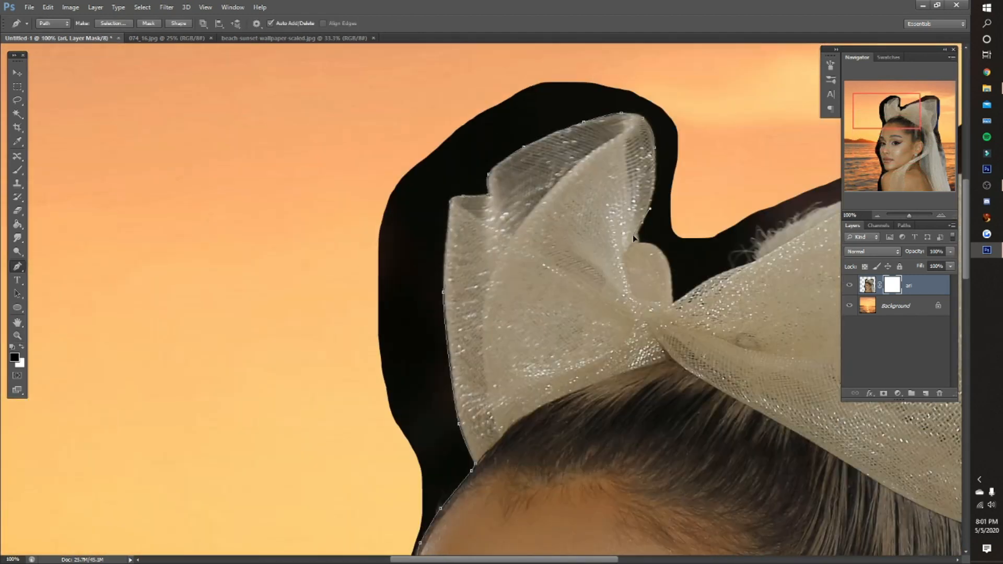
- Extend the pen path over the bow's knot and around its large rear loop
{"action": "left_click", "coordinate": [662, 253]}
{"action": "scroll", "coordinate": [674, 292], "scroll_direction": "right", "scroll_amount": 8}
{"action": "left_click", "coordinate": [596, 196]}
{"action": "left_click", "coordinate": [672, 173]}
{"action": "scroll", "coordinate": [741, 155], "scroll_direction": "right", "scroll_amount": 5}
{"action": "left_click", "coordinate": [705, 140]}
{"action": "left_click", "coordinate": [705, 296]}
{"action": "scroll", "coordinate": [704, 334], "scroll_direction": "down", "scroll_amount": 4}
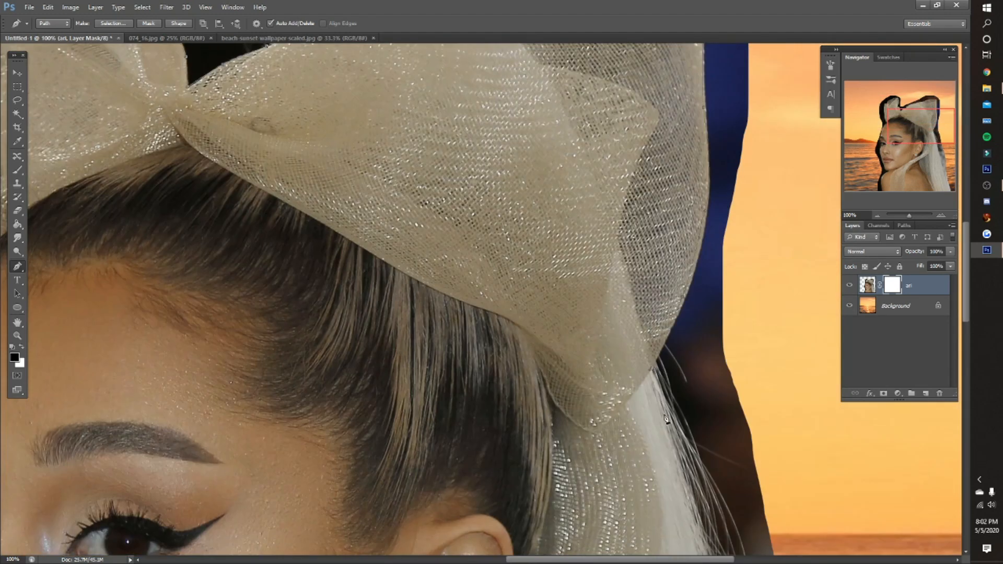
- Continue the pen path down the long hair and close it around the outside of the cutout
{"action": "scroll", "coordinate": [651, 374], "scroll_direction": "down", "scroll_amount": 14}
{"action": "left_click_drag", "start_coordinate": [818, 300], "coordinate": [825, 327]}
{"action": "scroll", "coordinate": [753, 460], "scroll_direction": "down", "scroll_amount": 2}
{"action": "scroll", "coordinate": [791, 209], "scroll_direction": "up", "scroll_amount": 6}
{"action": "scroll", "coordinate": [522, 209], "scroll_direction": "down", "scroll_amount": 6}
- Convert the path to a selection and fill it with black on the layer mask to hide the surrounding fringe
{"action": "right_click", "coordinate": [299, 174]}
{"action": "left_click", "coordinate": [365, 224]}
{"action": "key", "text": "Return"}
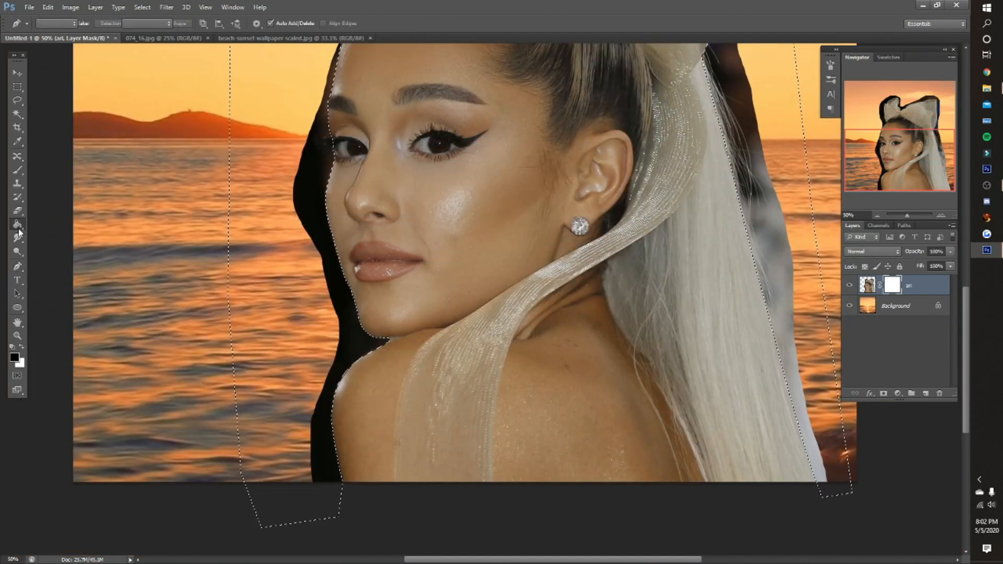
{"action": "left_click", "coordinate": [19, 225]}
- Paint black on the layer mask with the Brush tool to clean up the edges around the bow and hair
{"action": "left_click", "coordinate": [17, 335]}
{"action": "left_click", "coordinate": [321, 23]}
{"action": "left_click", "coordinate": [428, 207]}
{"action": "left_click", "coordinate": [18, 170]}
{"action": "left_click_drag", "start_coordinate": [391, 199], "coordinate": [425, 364]}
{"action": "left_click_drag", "start_coordinate": [891, 123], "coordinate": [890, 120]}
{"action": "left_click_drag", "start_coordinate": [479, 87], "coordinate": [452, 139]}
{"action": "mouse_move", "coordinate": [893, 120]}
{"action": "left_mouse_down"}
{"action": "mouse_move", "coordinate": [893, 178]}
{"action": "mouse_move", "coordinate": [922, 115]}
{"action": "left_mouse_up"}
{"action": "left_click", "coordinate": [17, 336]}
{"action": "left_click", "coordinate": [314, 23]}
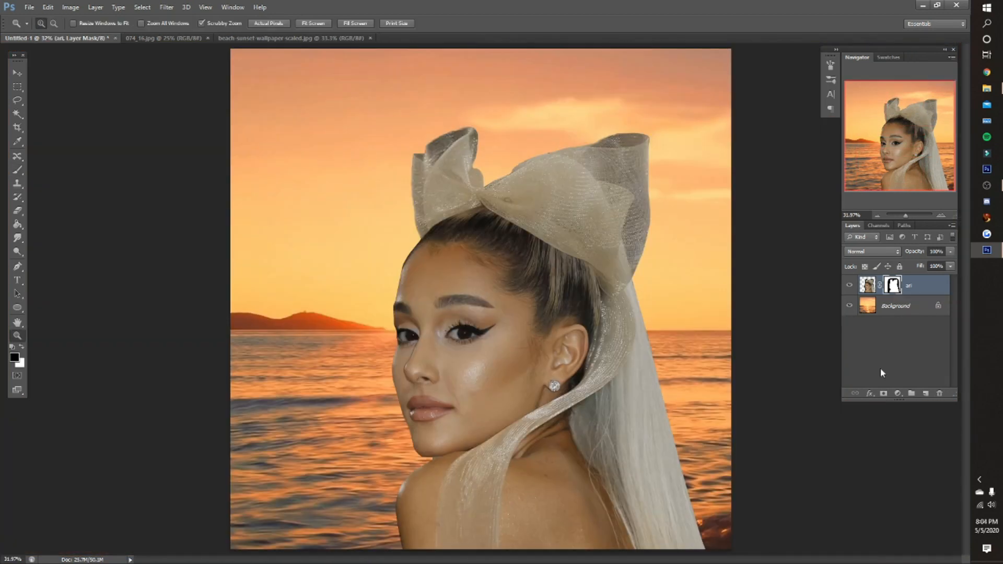
{"action": "right_click", "coordinate": [895, 288]}
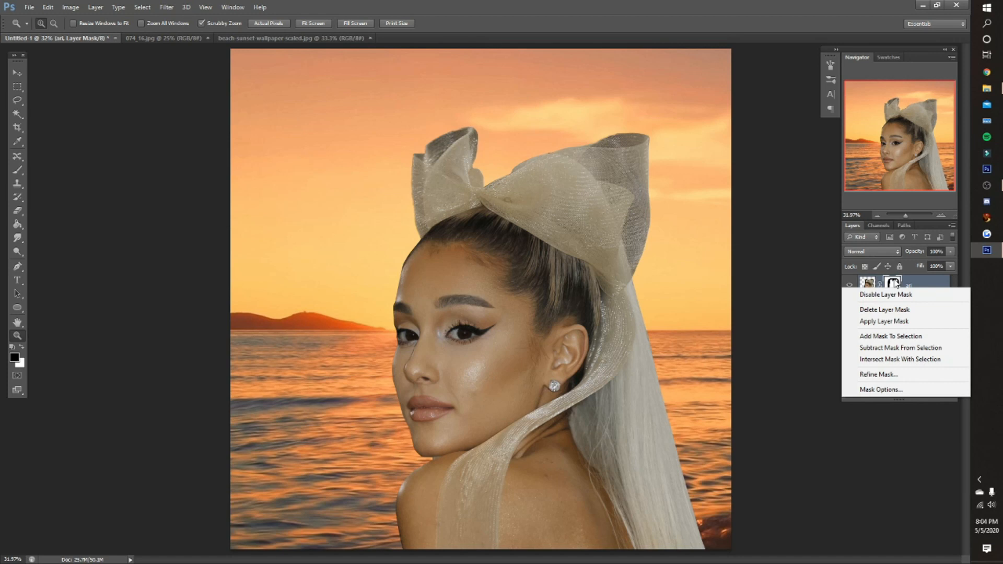
{"action": "left_click", "coordinate": [894, 283]}
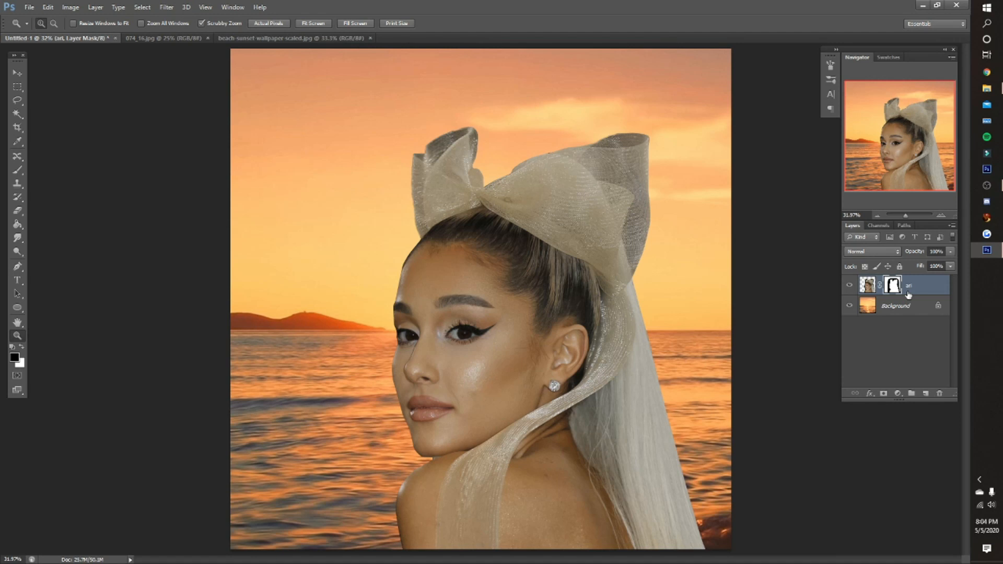
- Try a filter on the sunset Background layer
{"action": "left_click", "coordinate": [894, 308]}
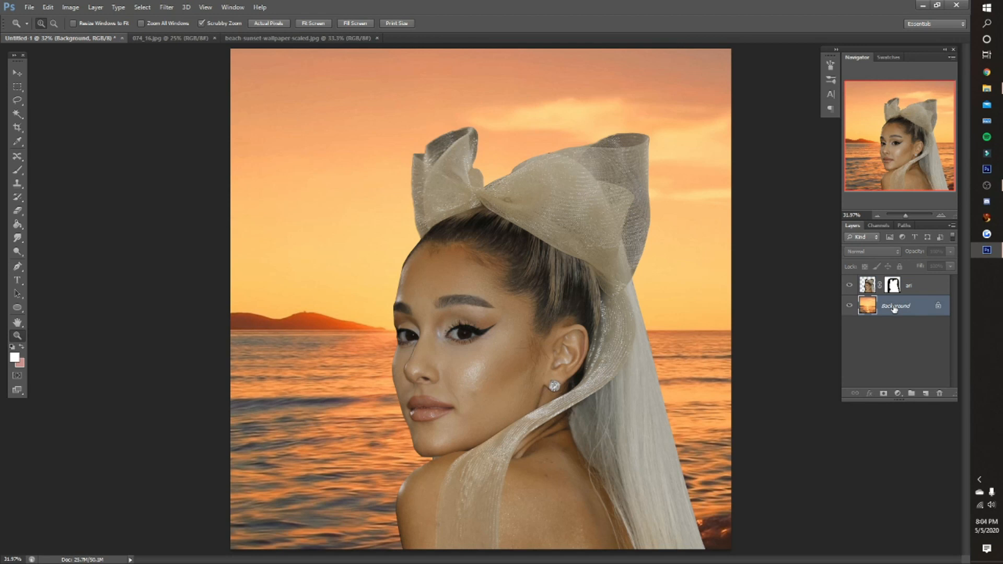
{"action": "left_click_drag", "start_coordinate": [280, 314], "coordinate": [319, 307]}
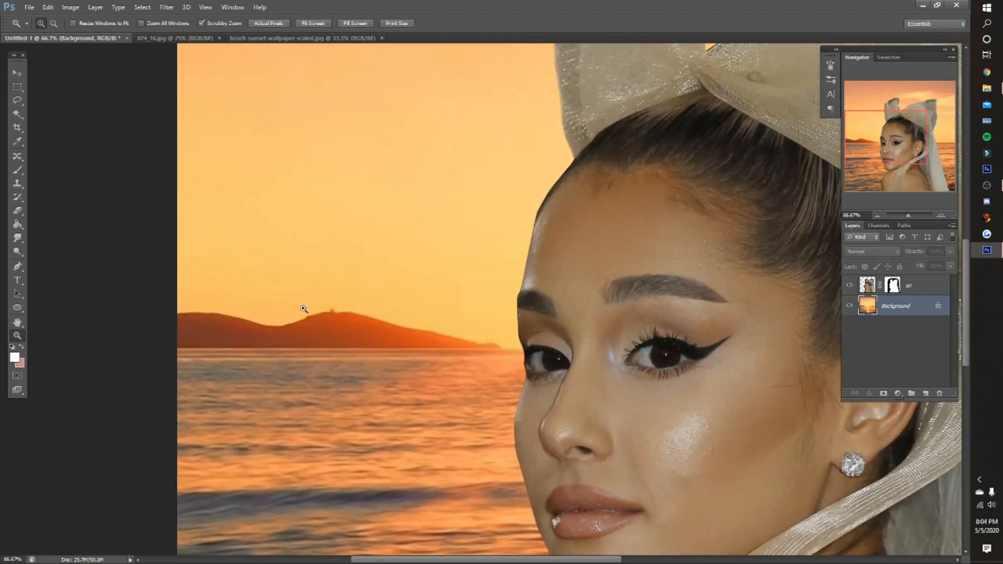
{"action": "left_click", "coordinate": [312, 24]}
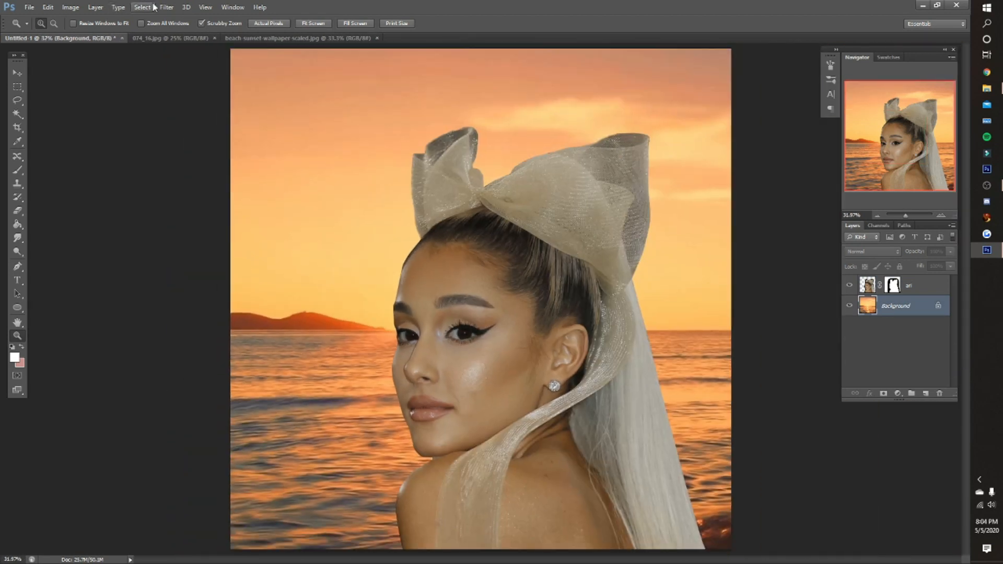
{"action": "left_click", "coordinate": [166, 7]}
{"action": "mouse_move", "coordinate": [172, 77]}
{"action": "left_click", "coordinate": [279, 186]}
{"action": "left_click", "coordinate": [559, 137]}
{"action": "key", "text": "ctrl+z"}
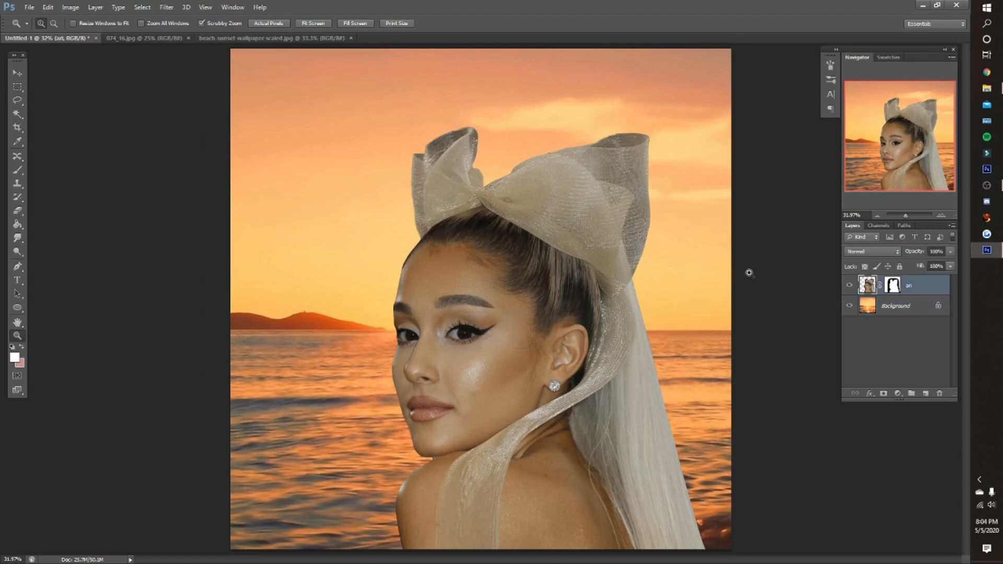
- Duplicate the Background layer and merge the copy back into the original
{"action": "left_click", "coordinate": [883, 308]}
{"action": "key", "text": "ctrl+j"}
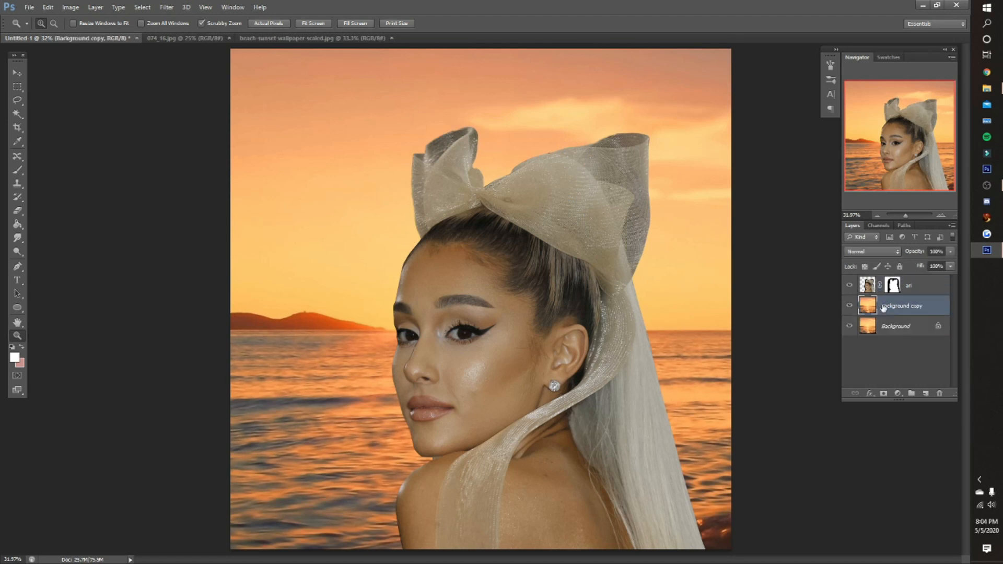
{"action": "left_click", "coordinate": [885, 326], "text": "shift"}
{"action": "right_click", "coordinate": [885, 326]}
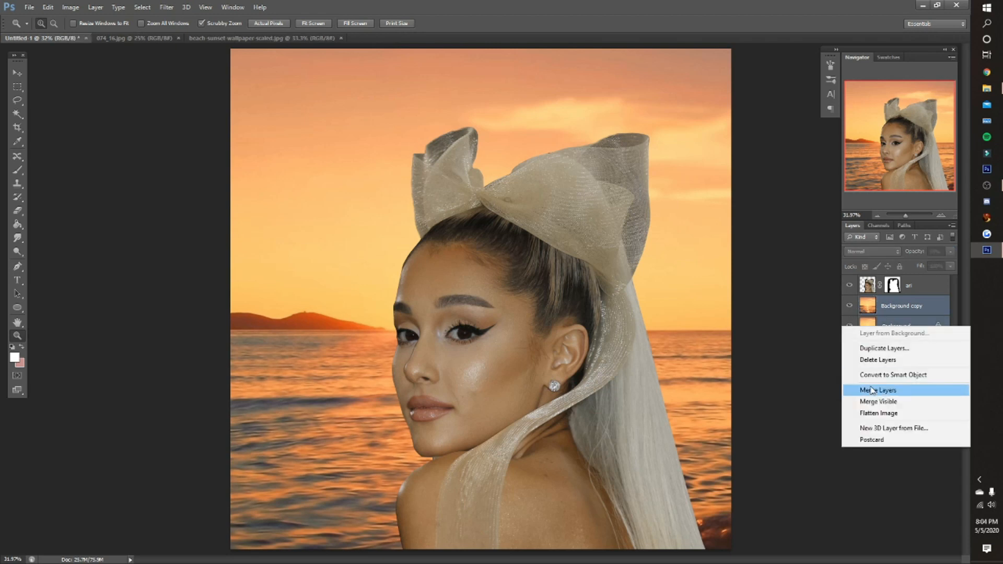
{"action": "left_click", "coordinate": [874, 390]}
- Select the woman's cutout layer and examine her face and mask edges up close
{"action": "left_click", "coordinate": [866, 293]}
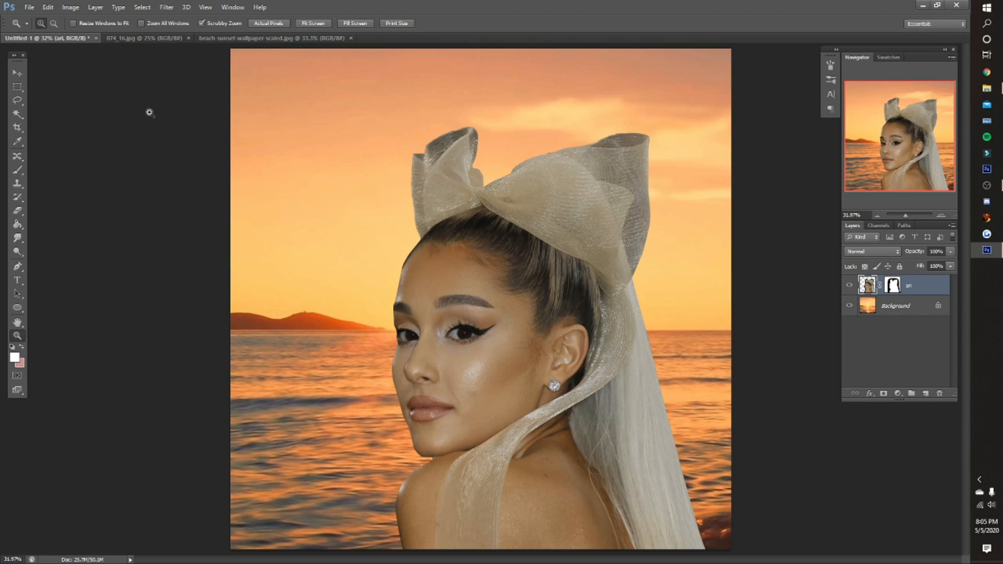
{"action": "left_click", "coordinate": [459, 353]}
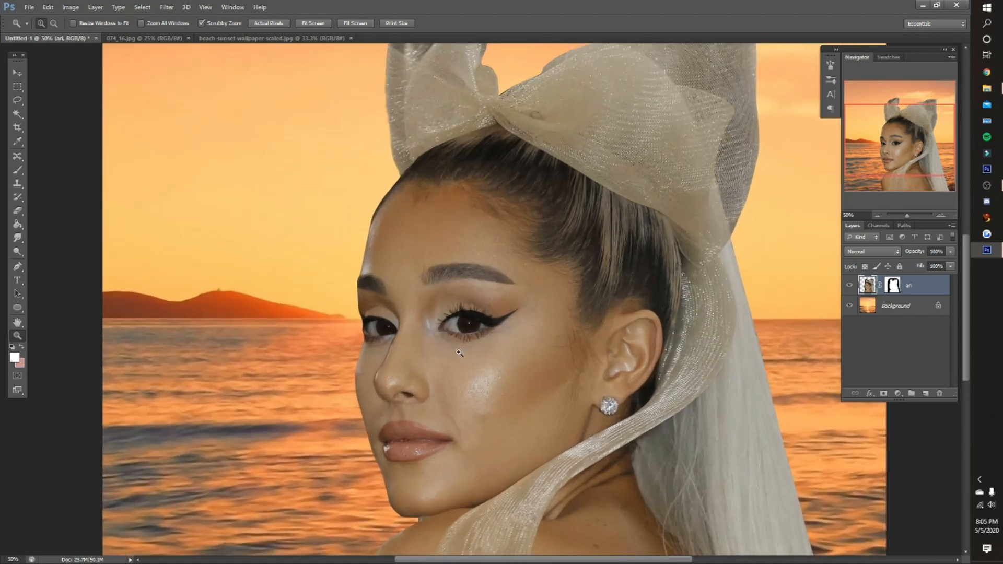
{"action": "left_click", "coordinate": [459, 352]}
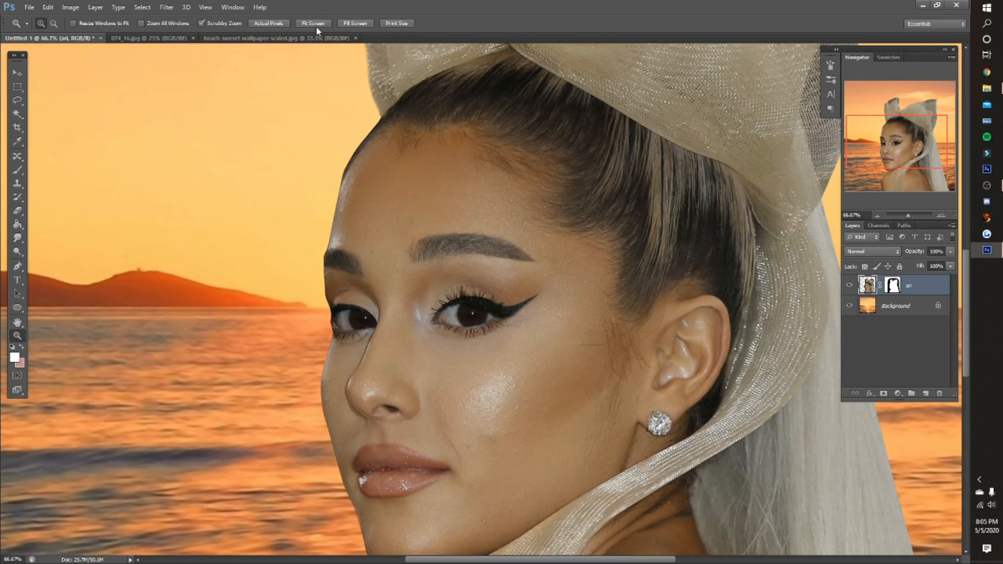
{"action": "left_click", "coordinate": [316, 25]}
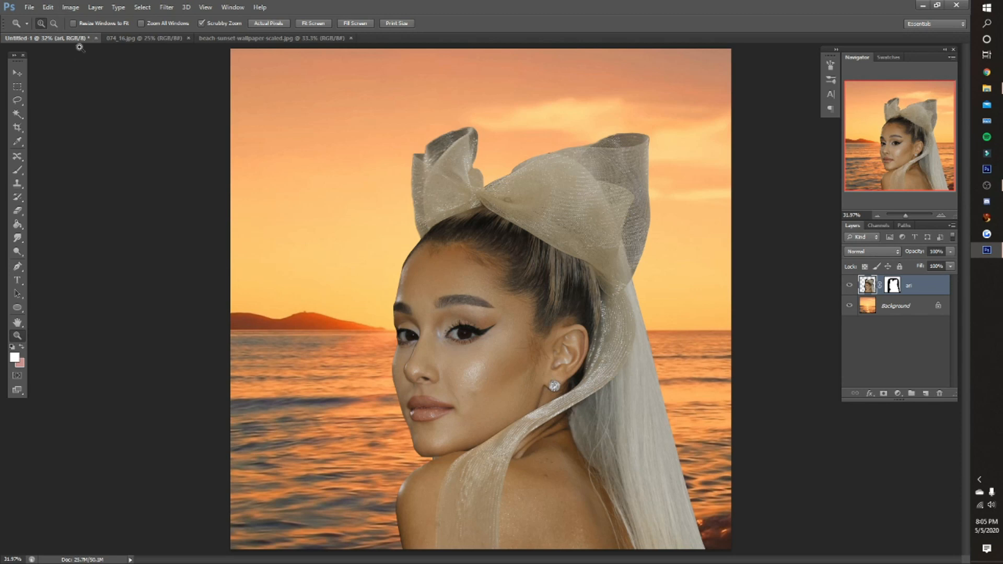
{"action": "left_click", "coordinate": [70, 7]}
{"action": "mouse_move", "coordinate": [156, 34]}
{"action": "left_click", "coordinate": [215, 47]}
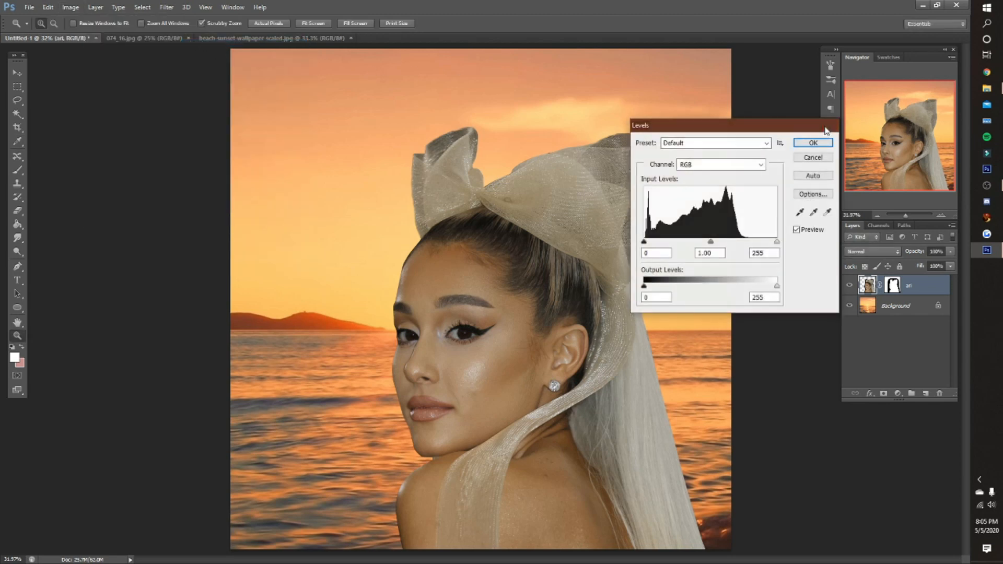
{"action": "left_click", "coordinate": [830, 126]}
{"action": "key", "text": "z"}
- Try adding a Vibrance adjustment layer above the cutout layer, and undo it
{"action": "left_click", "coordinate": [898, 393]}
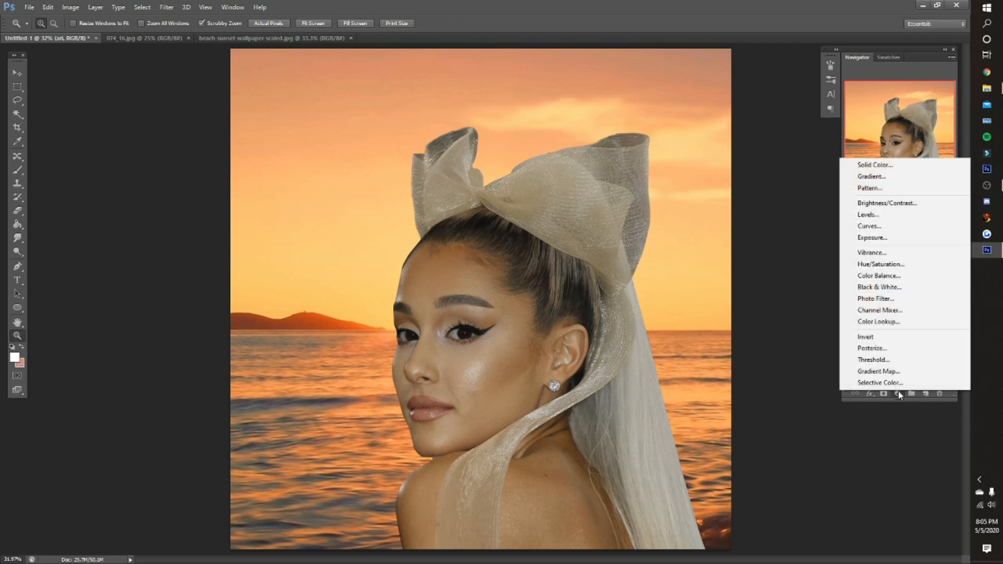
{"action": "left_click", "coordinate": [883, 253]}
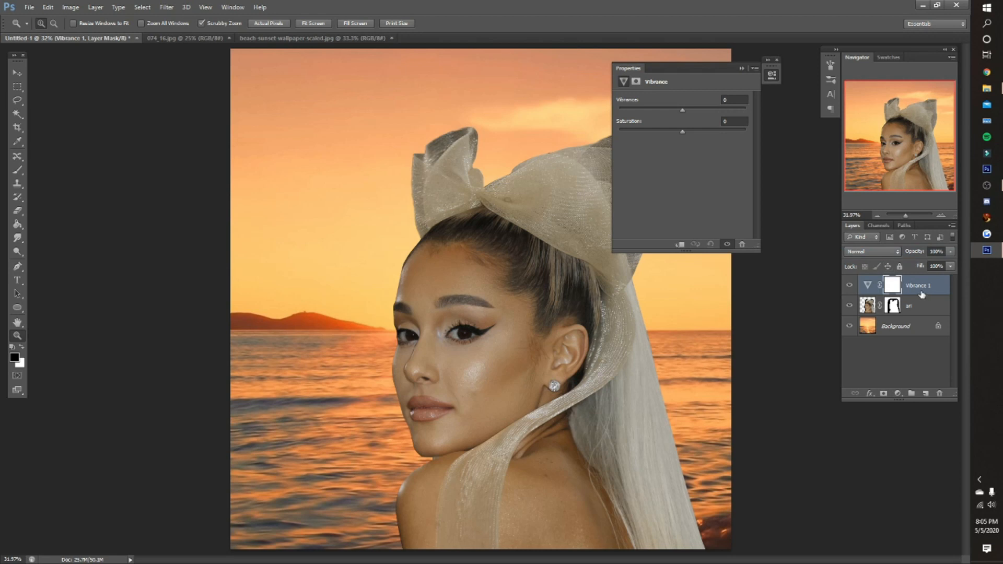
{"action": "left_click", "coordinate": [776, 60]}
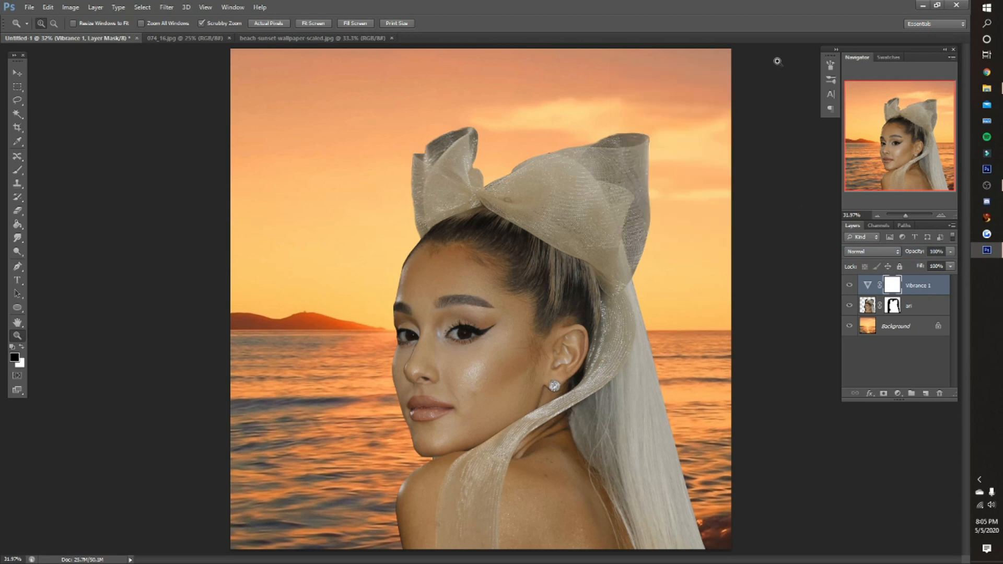
{"action": "key", "text": "ctrl+alt+z"}
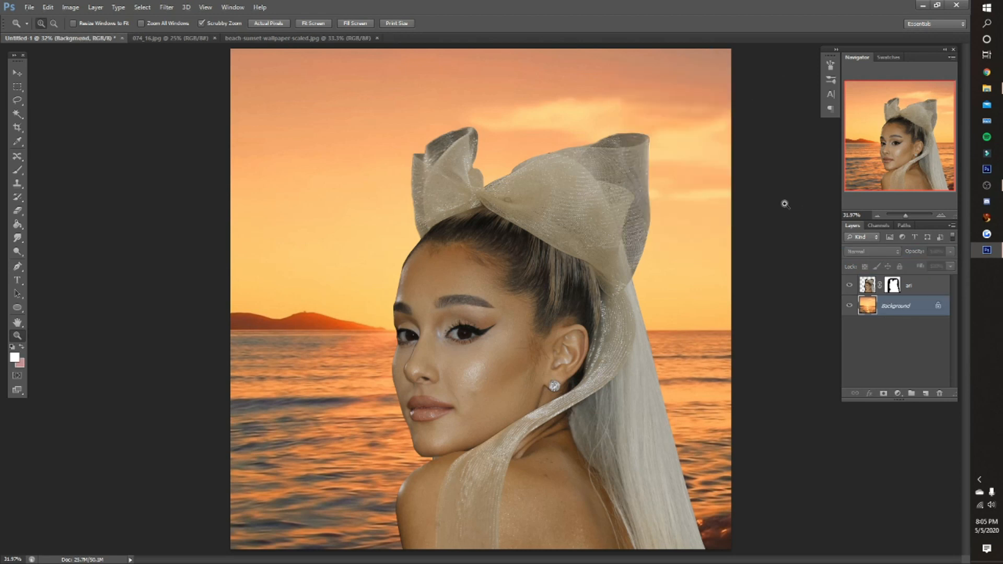
- Try a Levels adjustment on the cutout layer with the RGB black output level raised to 165
{"action": "left_click", "coordinate": [869, 284]}
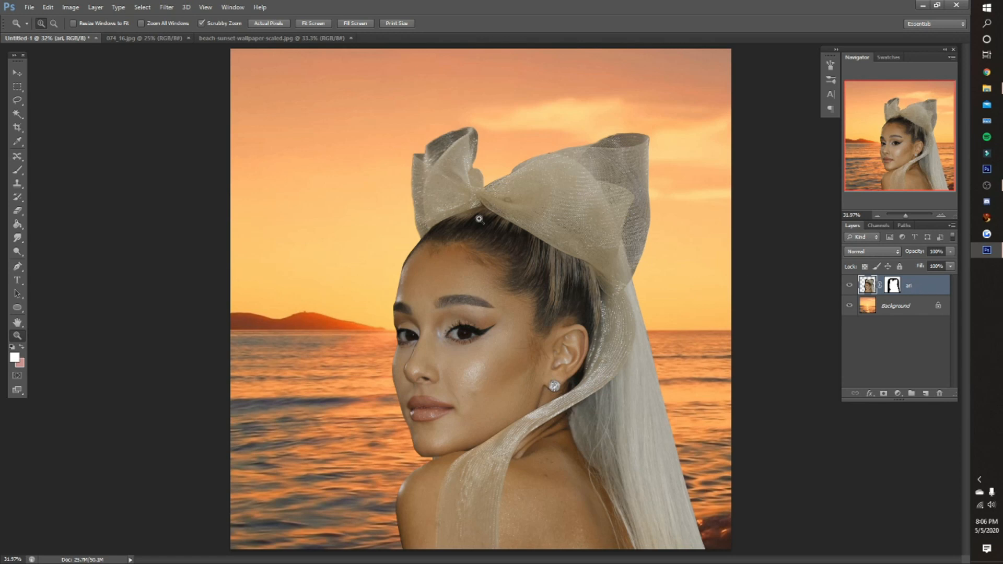
{"action": "left_click", "coordinate": [70, 8]}
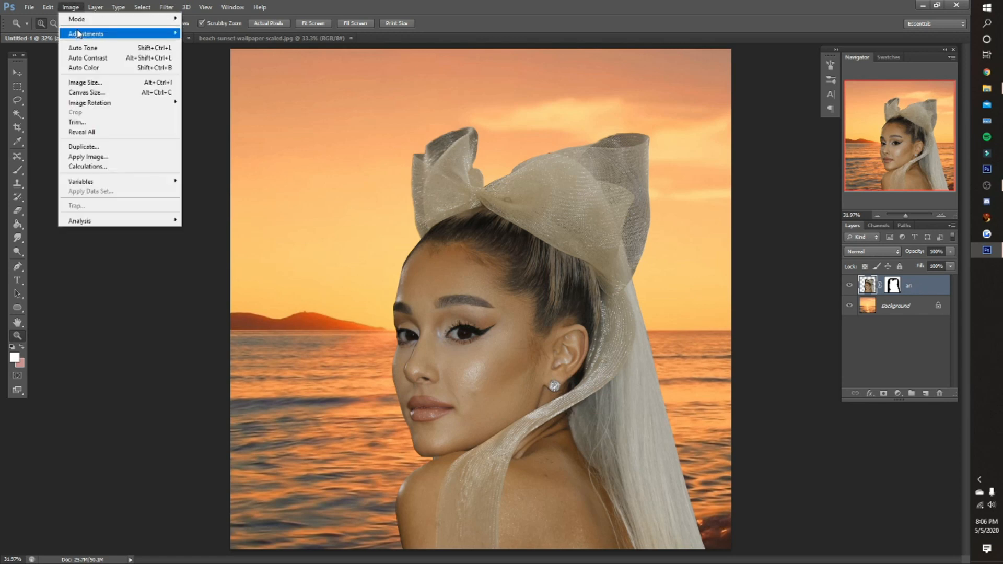
{"action": "mouse_move", "coordinate": [151, 34]}
{"action": "left_click", "coordinate": [209, 44]}
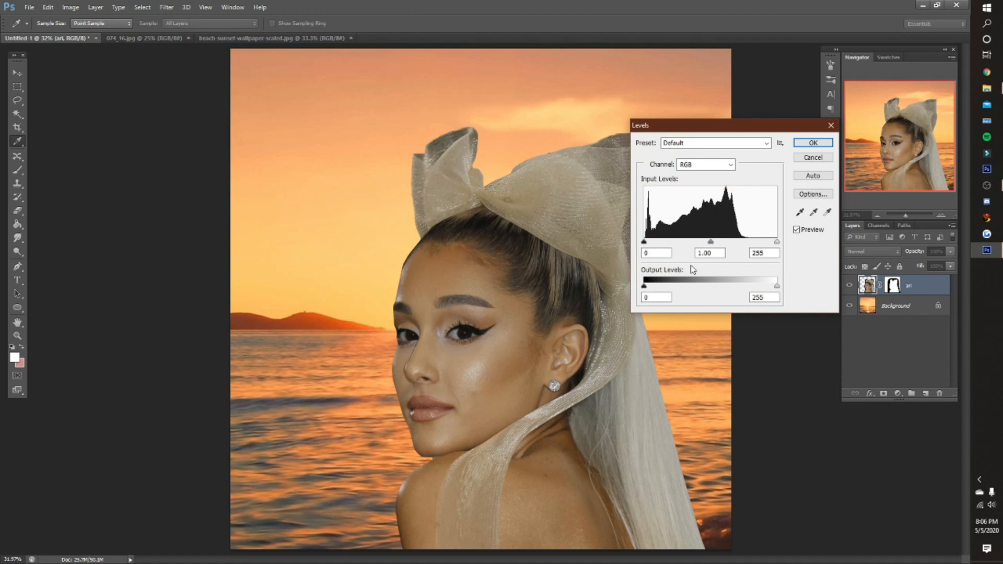
{"action": "left_click_drag", "start_coordinate": [646, 284], "coordinate": [731, 289]}
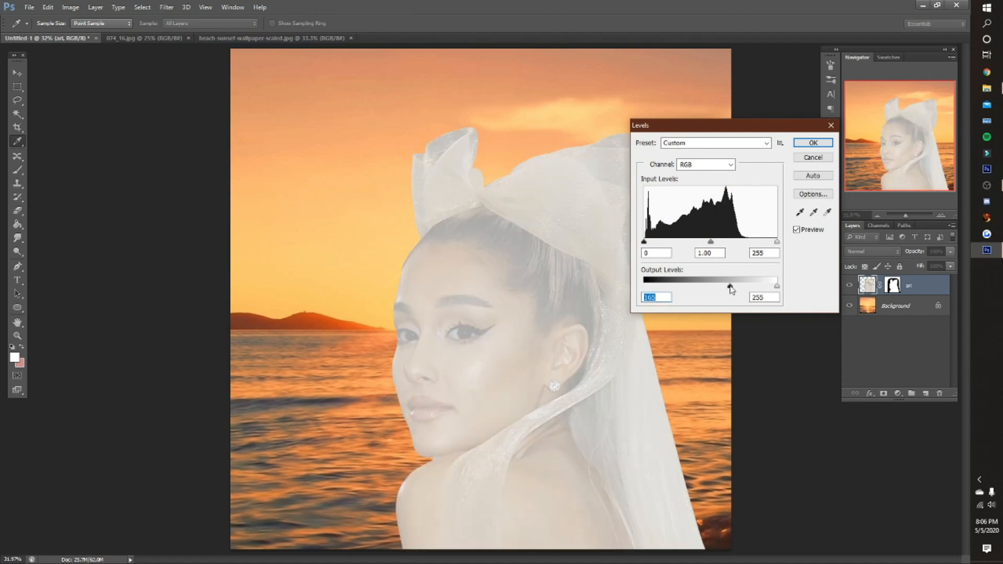
{"action": "left_click", "coordinate": [813, 142]}
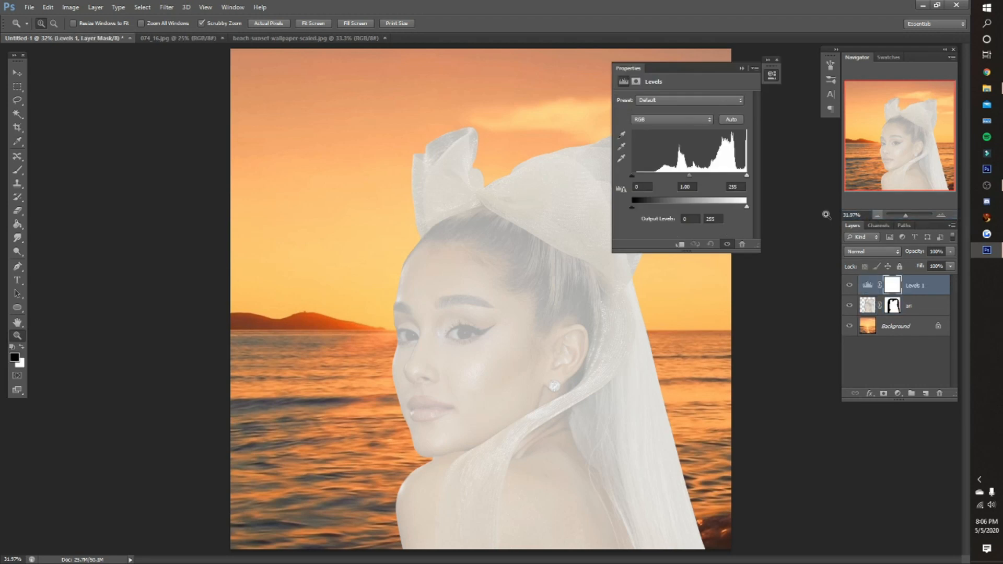
- Undo the Levels adjustment layer and the output level change on the woman's cutout
{"action": "left_click", "coordinate": [743, 70]}
{"action": "key", "text": "ctrl+alt+z"}
{"action": "key", "text": "ctrl+alt+z"}
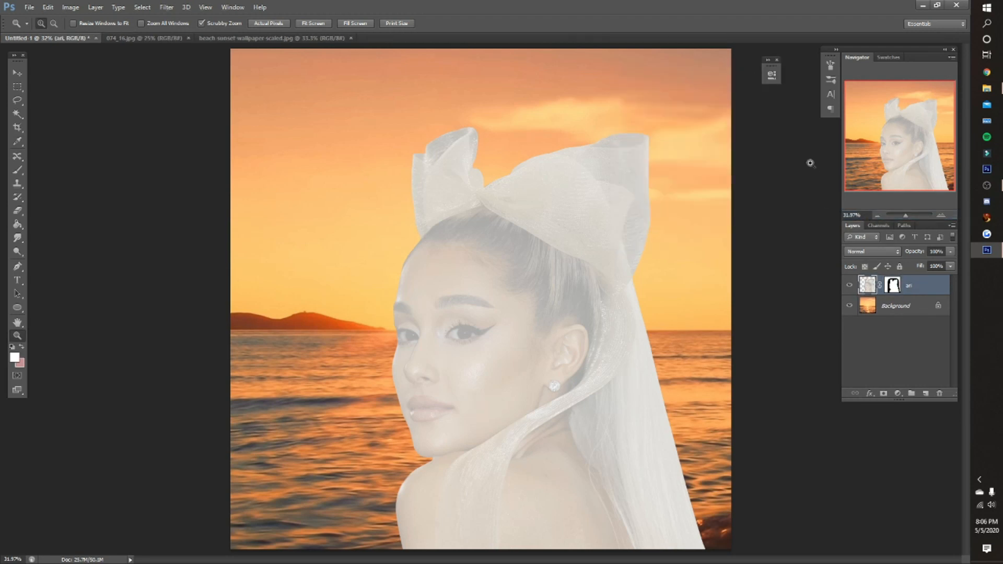
{"action": "left_click", "coordinate": [869, 291]}
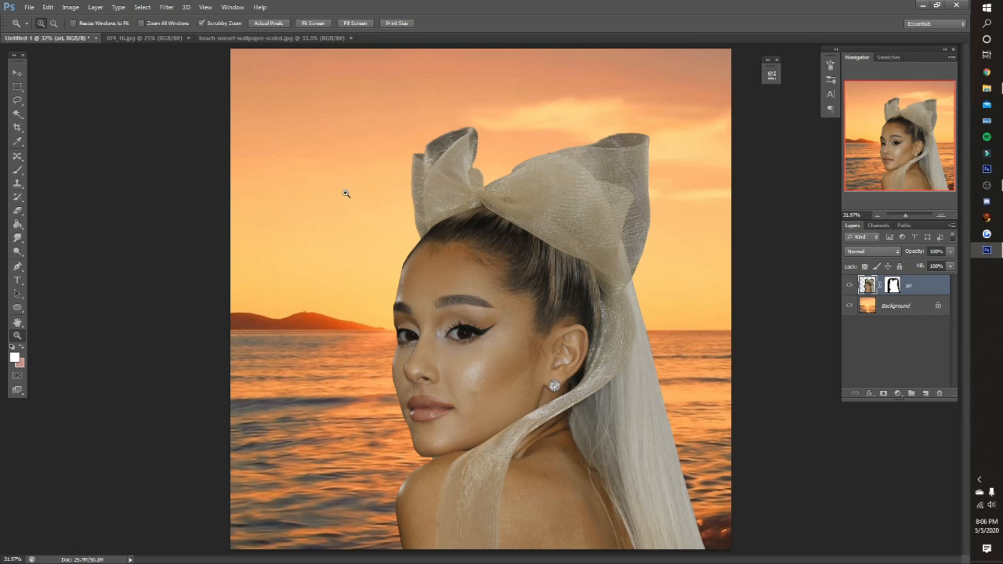
- Start a Levels adjustment on the cutout layer and set the Red channel's black output level to 11
{"action": "left_click", "coordinate": [70, 8]}
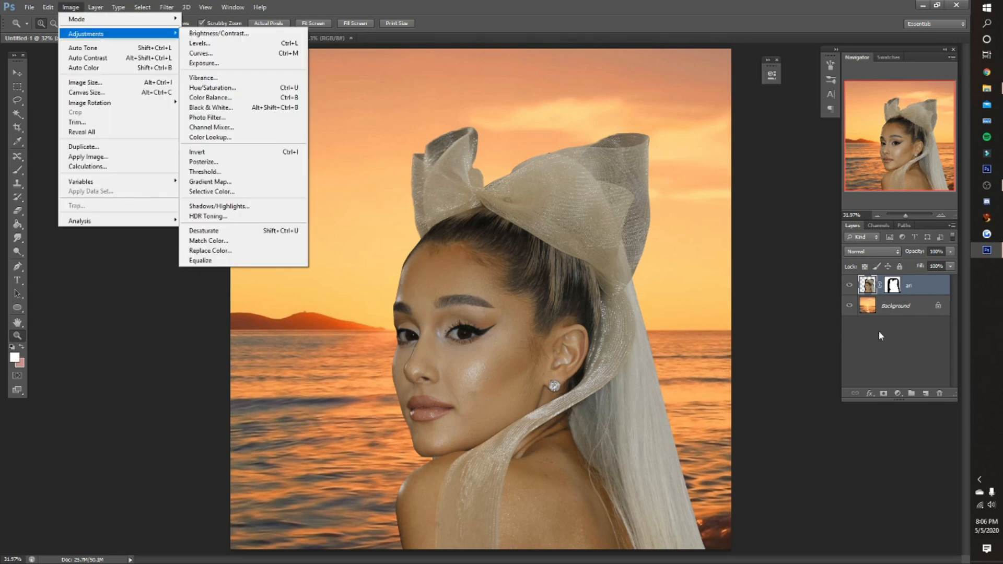
{"action": "left_click", "coordinate": [901, 369]}
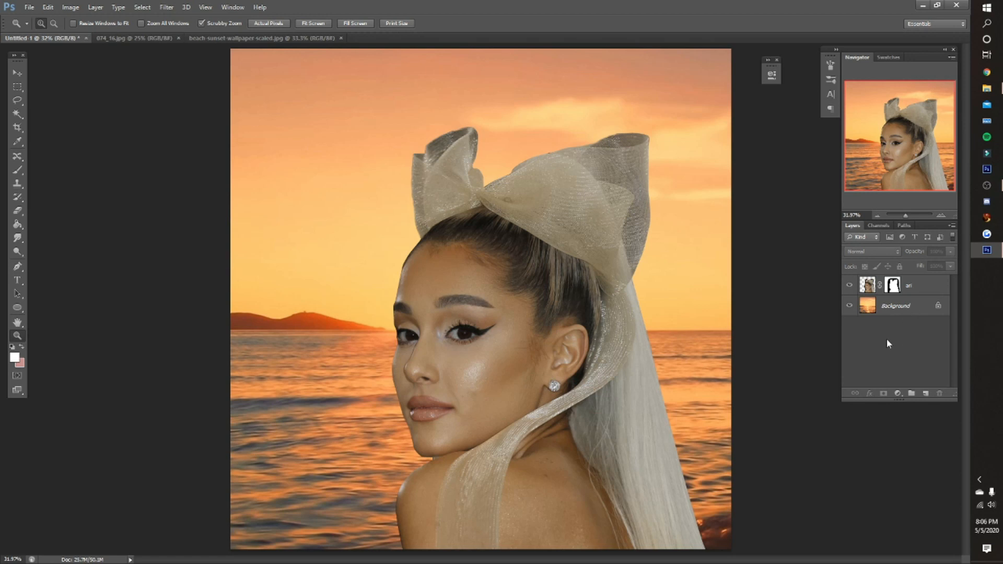
{"action": "left_click", "coordinate": [912, 292]}
{"action": "left_click", "coordinate": [71, 8]}
{"action": "mouse_move", "coordinate": [86, 32]}
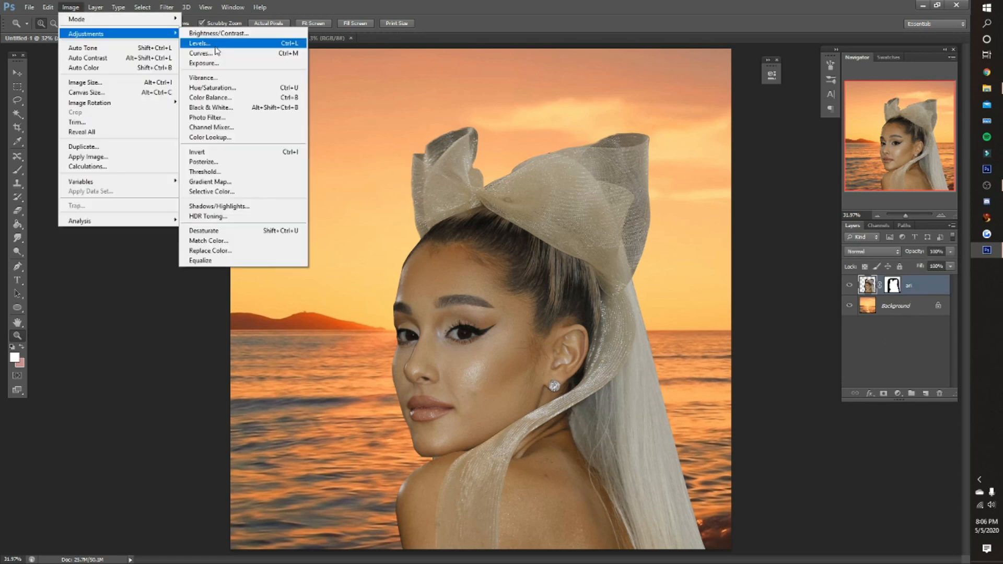
{"action": "left_click", "coordinate": [201, 41]}
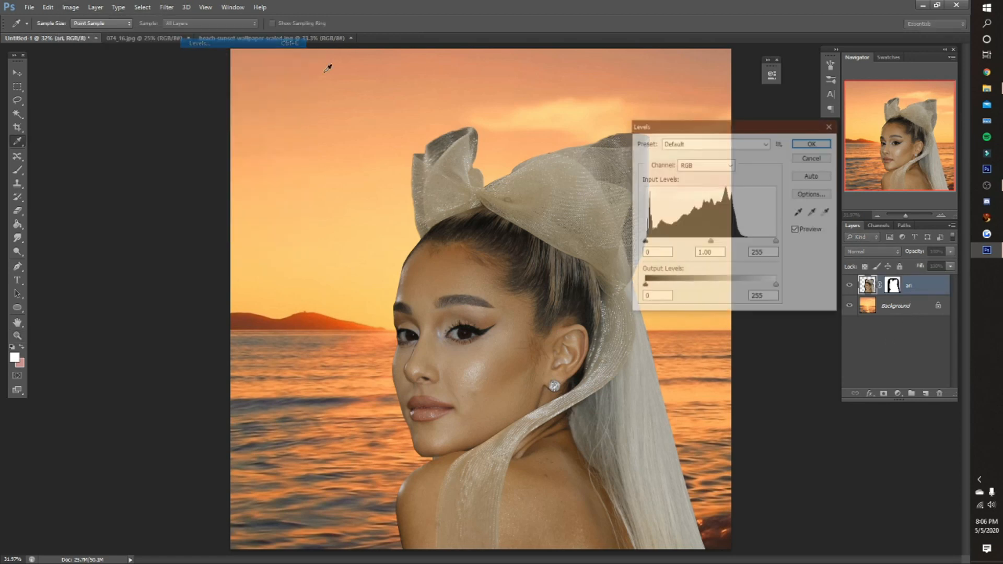
{"action": "left_click", "coordinate": [684, 166]}
{"action": "left_click", "coordinate": [696, 186]}
{"action": "left_click_drag", "start_coordinate": [644, 286], "coordinate": [650, 286]}
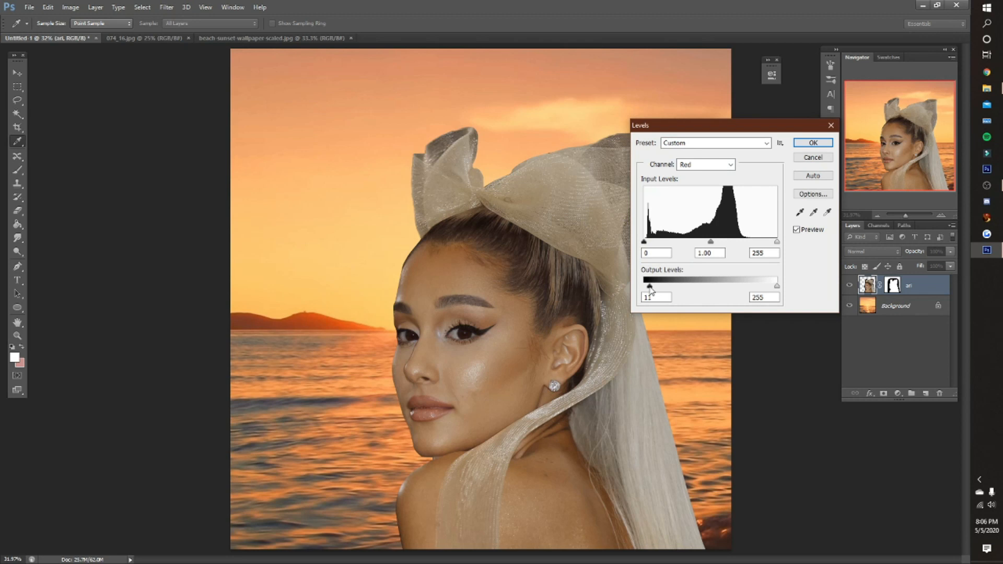
- Set the Green channel's black output level to 7 in the cutout's Levels adjustment
{"action": "left_click", "coordinate": [707, 167]}
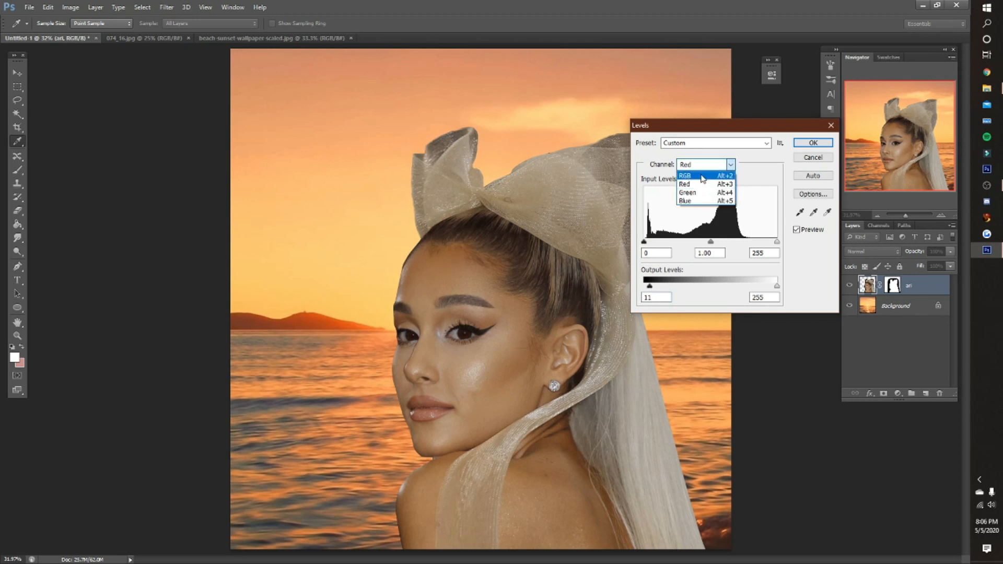
{"action": "left_click", "coordinate": [698, 193]}
{"action": "left_click_drag", "start_coordinate": [644, 286], "coordinate": [647, 286]}
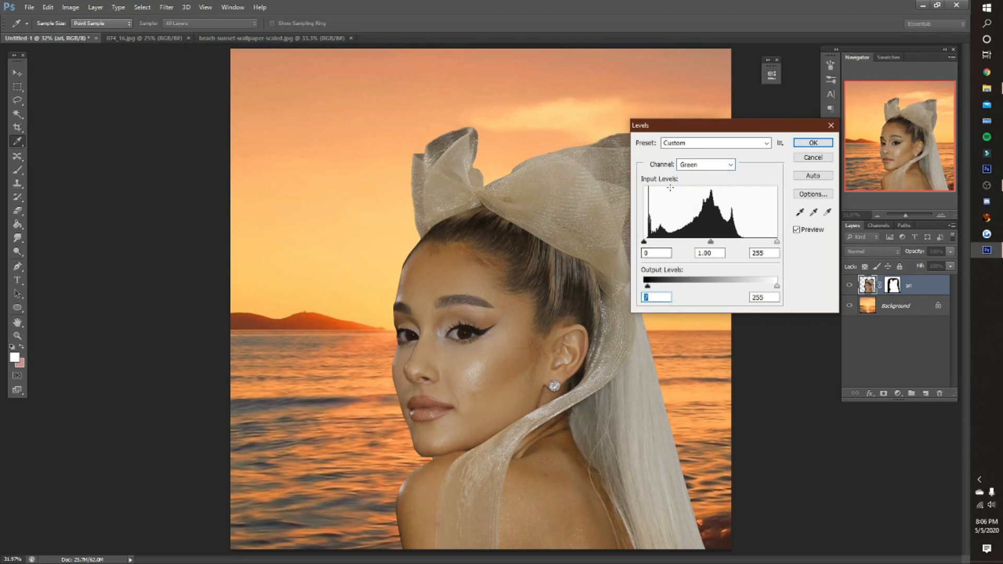
- Set the combined RGB channel's black output level to 15 and apply the Levels adjustment
{"action": "left_click", "coordinate": [685, 167]}
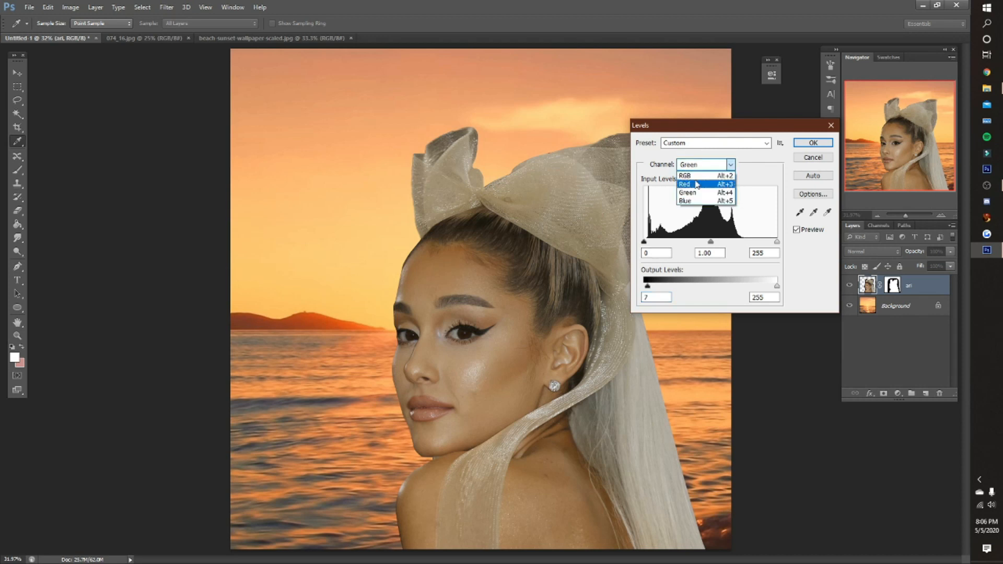
{"action": "left_click", "coordinate": [695, 173]}
{"action": "left_click_drag", "start_coordinate": [644, 286], "coordinate": [653, 291]}
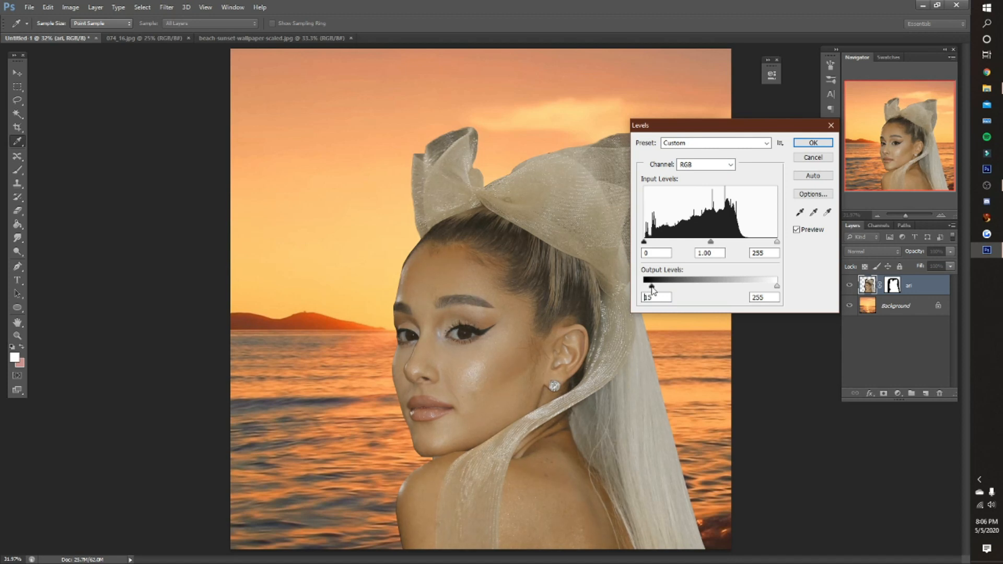
{"action": "left_click", "coordinate": [823, 144]}
{"action": "key", "text": "z"}
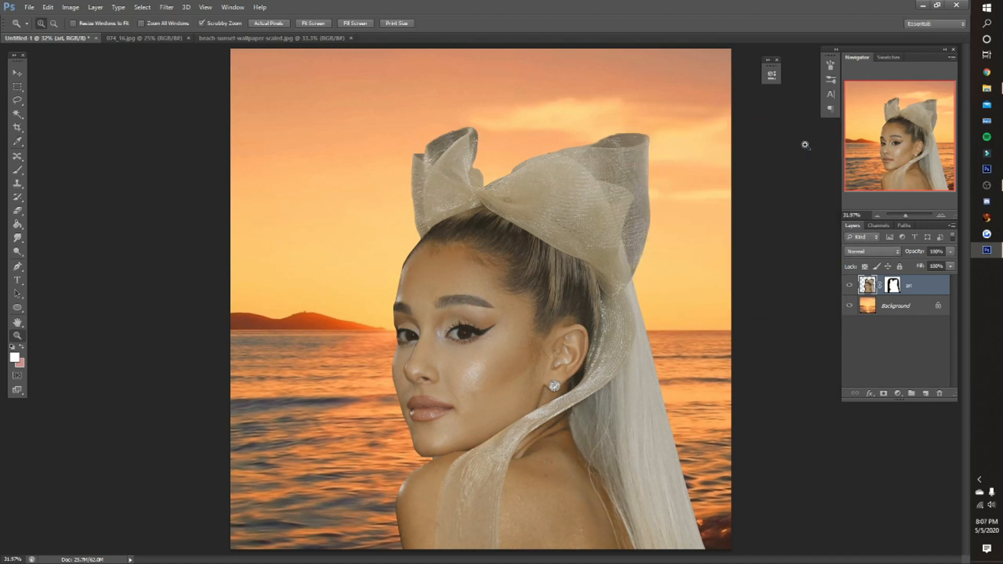
- Start a Color Balance adjustment on the cutout layer and set the highlights' color levels to +3, -4 and -23
{"action": "left_click", "coordinate": [64, 7]}
{"action": "mouse_move", "coordinate": [78, 38]}
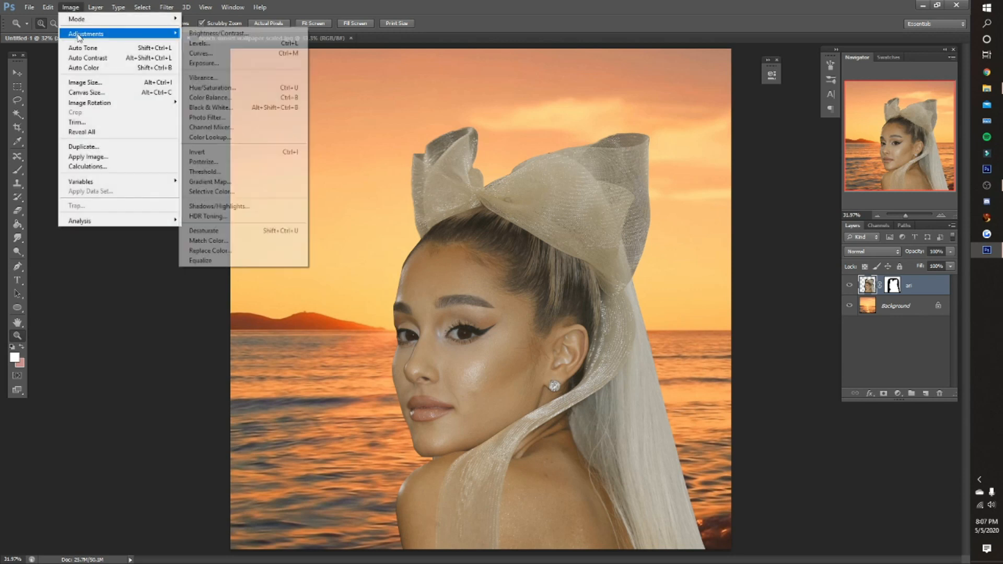
{"action": "left_click", "coordinate": [220, 97]}
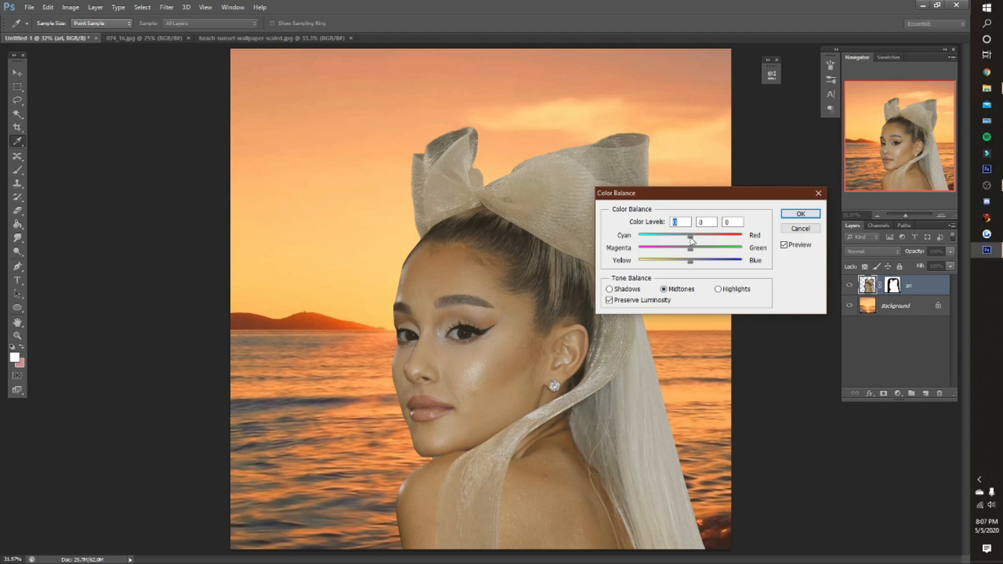
{"action": "left_click_drag", "start_coordinate": [690, 238], "coordinate": [742, 238]}
{"action": "left_click", "coordinate": [718, 290]}
{"action": "left_click_drag", "start_coordinate": [641, 241], "coordinate": [678, 263]}
{"action": "left_click", "coordinate": [627, 289]}
{"action": "left_click", "coordinate": [668, 289]}
{"action": "left_click", "coordinate": [717, 289]}
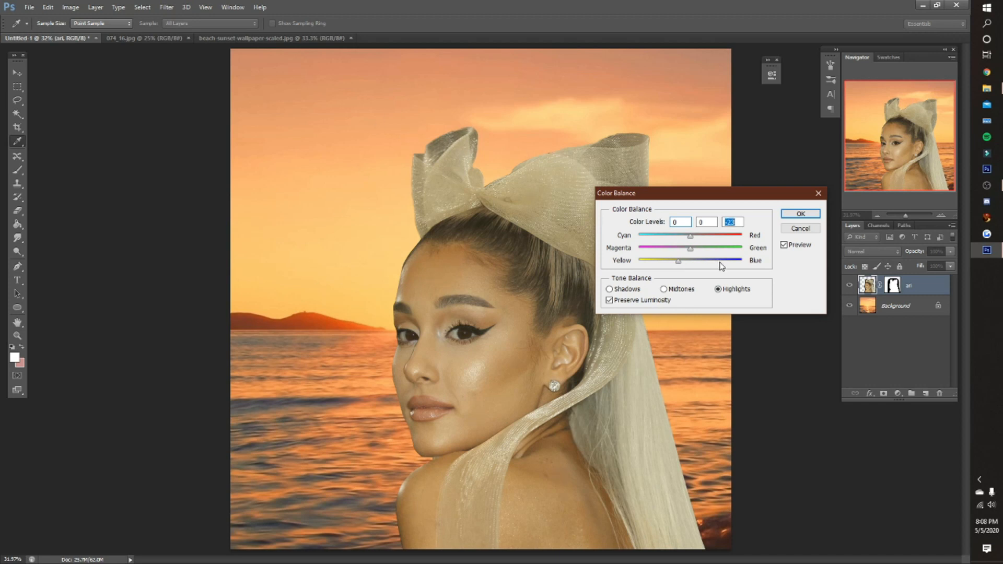
{"action": "mouse_move", "coordinate": [695, 252]}
{"action": "left_mouse_down"}
{"action": "mouse_move", "coordinate": [687, 250]}
{"action": "mouse_move", "coordinate": [698, 238]}
{"action": "mouse_move", "coordinate": [666, 241]}
{"action": "mouse_move", "coordinate": [692, 241]}
{"action": "mouse_move", "coordinate": [689, 248]}
{"action": "left_mouse_up"}
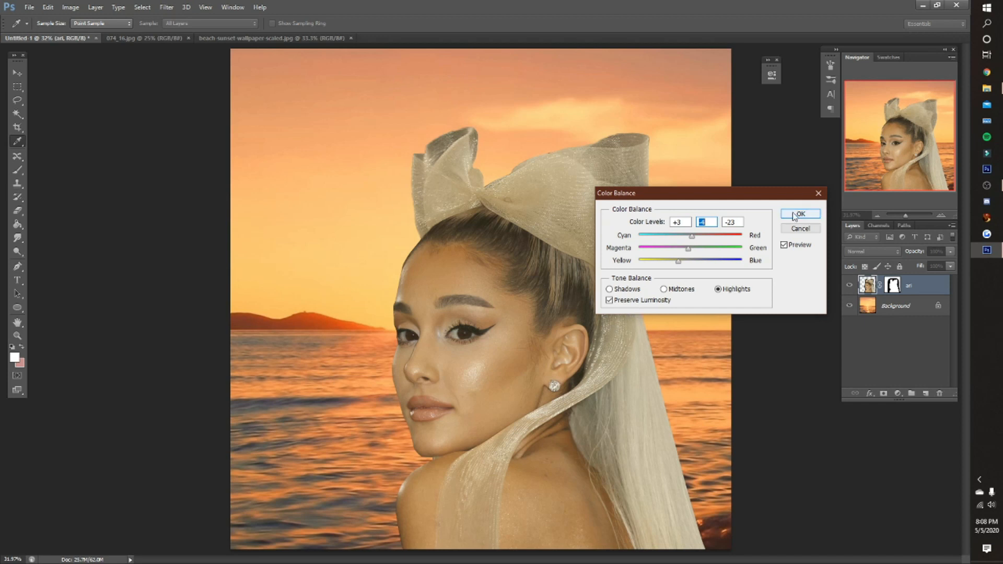
- Set the shadows' Cyan–Red level to +3, fine-tune the remaining shadow levels, and apply the Color Balance adjustment
{"action": "left_click", "coordinate": [631, 291]}
{"action": "left_click_drag", "start_coordinate": [691, 238], "coordinate": [694, 240]}
{"action": "left_click", "coordinate": [693, 239]}
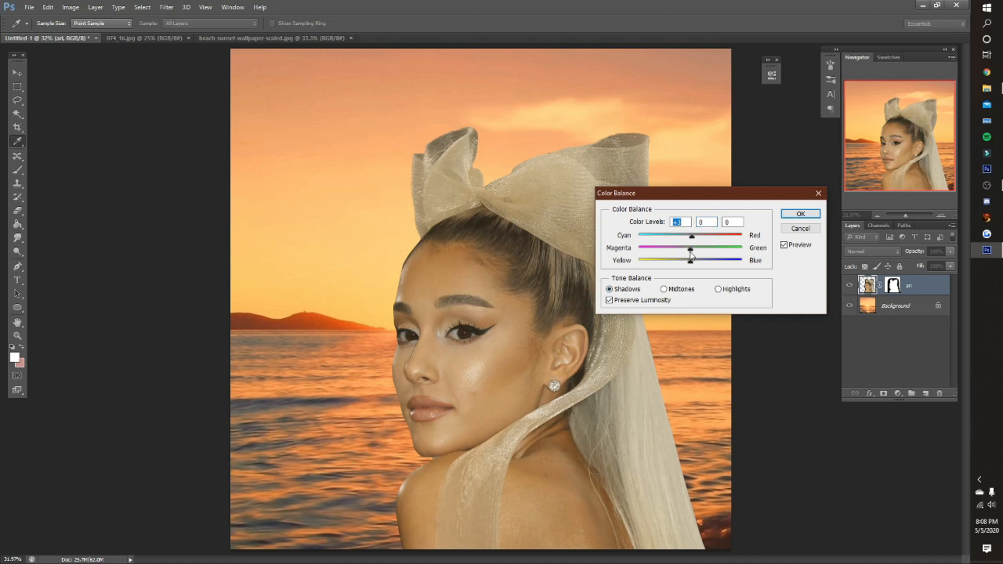
{"action": "left_click_drag", "start_coordinate": [697, 254], "coordinate": [689, 264]}
{"action": "left_click", "coordinate": [789, 215]}
{"action": "key", "text": "z"}
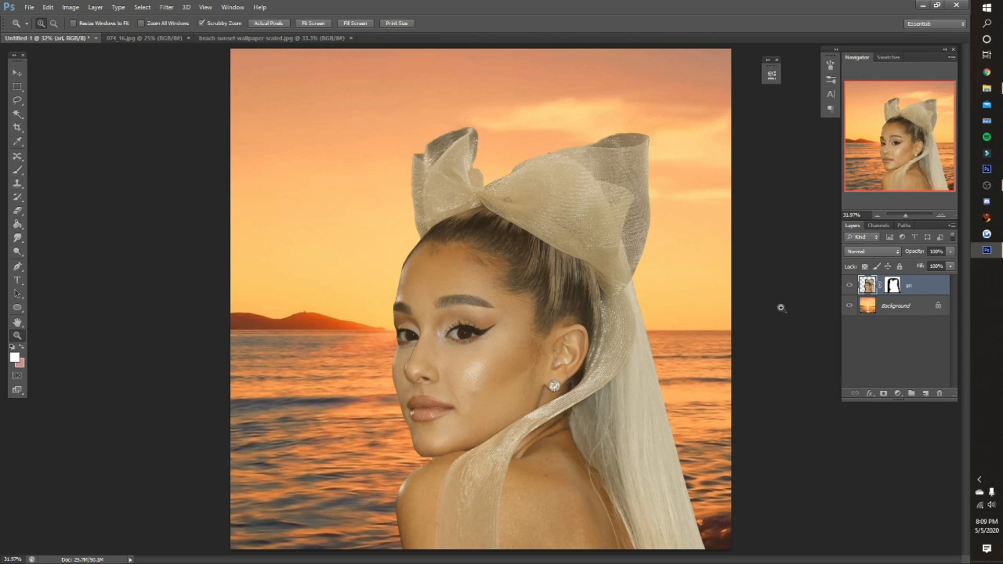
- Add a new empty layer above the woman's cutout layer
{"action": "left_click", "coordinate": [507, 354]}
{"action": "left_click", "coordinate": [458, 330]}
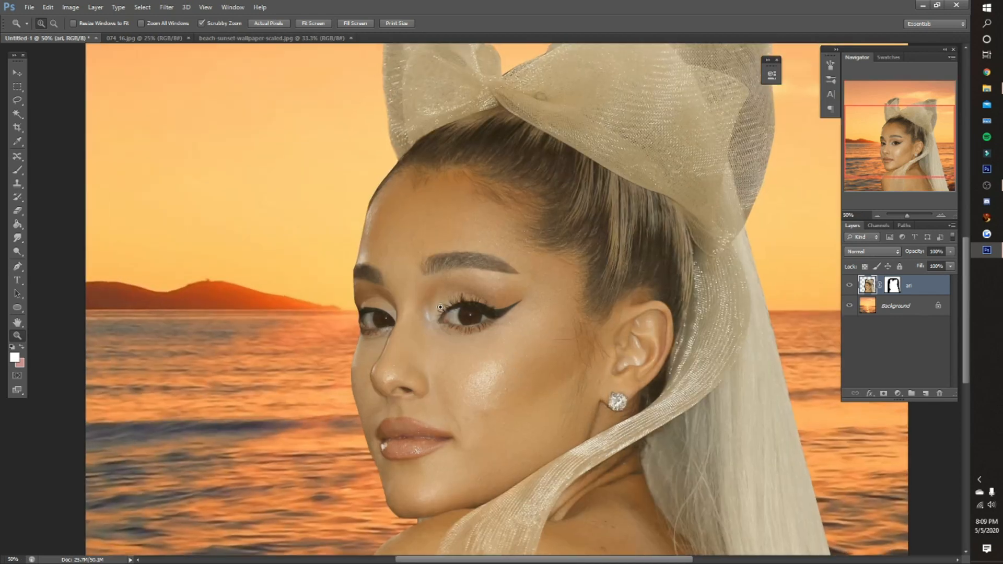
{"action": "key", "text": "ctrl+0"}
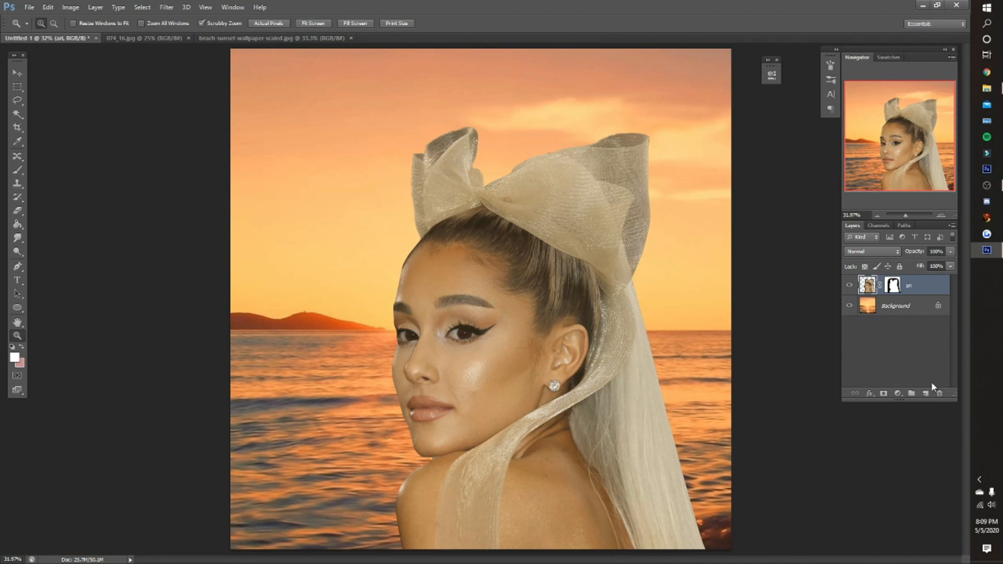
{"action": "left_click", "coordinate": [925, 393]}
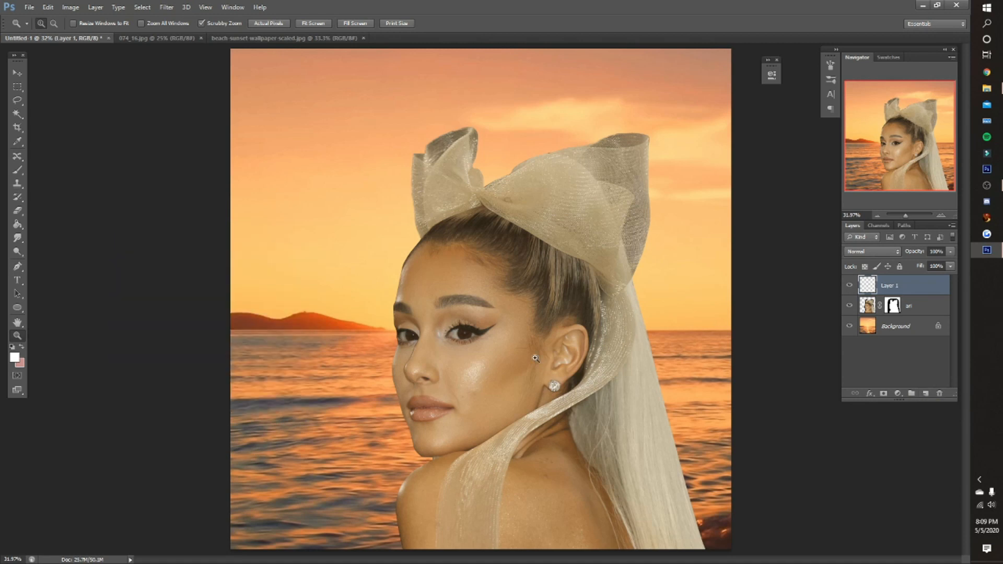
- Delete the empty layer above the woman's cutout layer
{"action": "left_click", "coordinate": [462, 335]}
{"action": "left_click", "coordinate": [463, 335]}
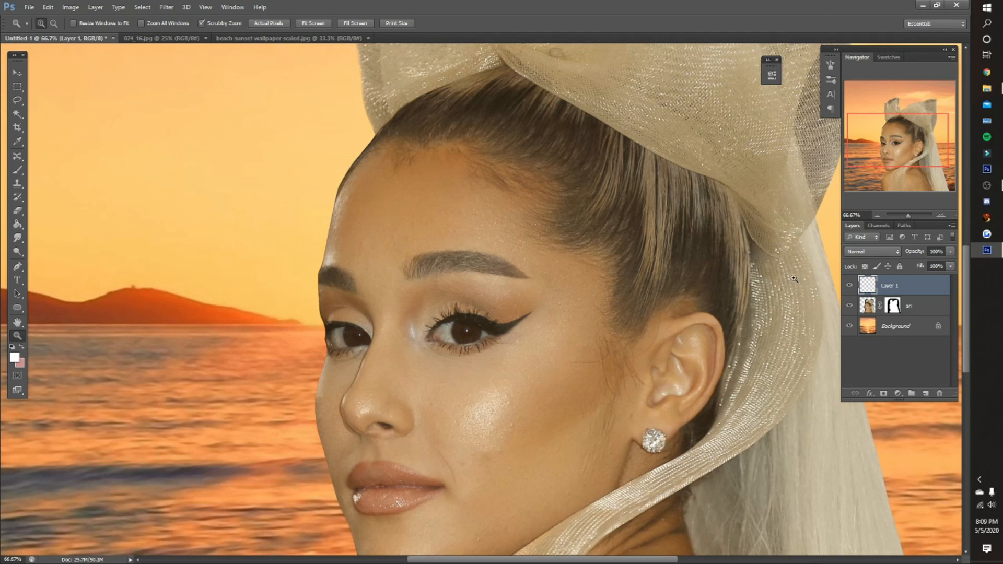
{"action": "key", "text": "Delete"}
{"action": "scroll", "coordinate": [626, 284], "scroll_direction": "down", "scroll_amount": 3}
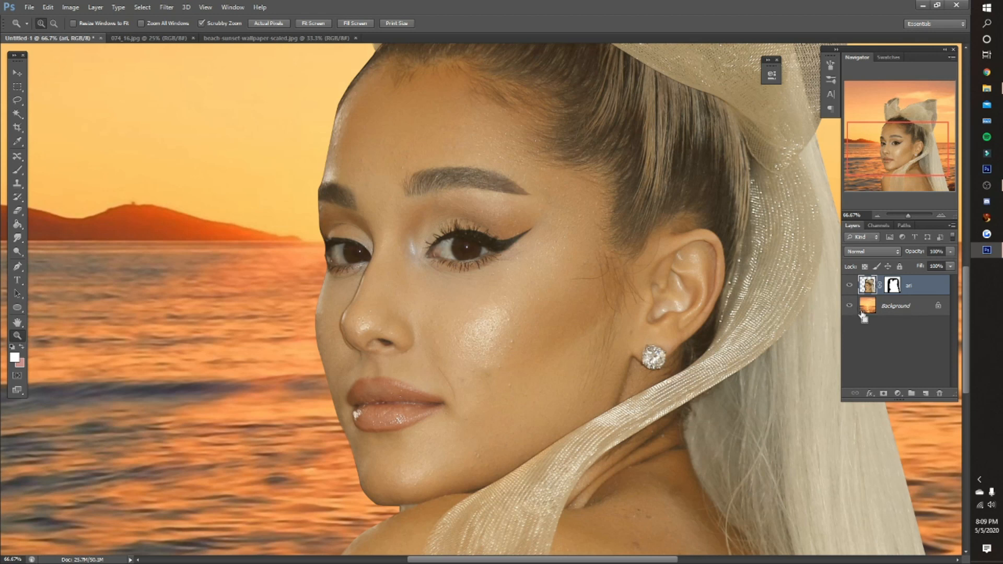
- Outline the areas beneath both eyes with the Lasso on the cutout layer and copy them to a new layer
{"action": "key", "text": "ctrl+j"}
{"action": "key", "text": "ctrl+z"}
{"action": "key", "text": "l"}
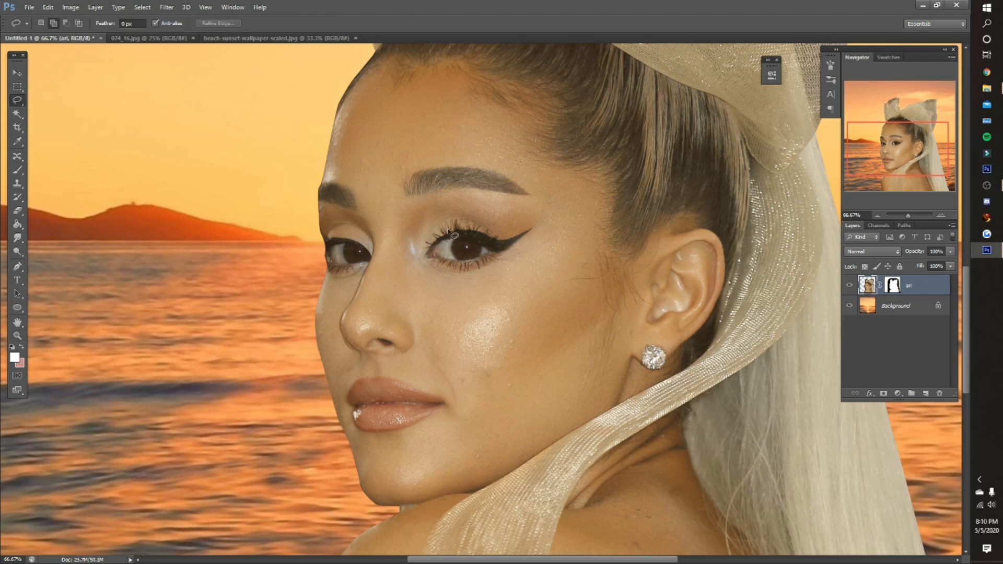
{"action": "mouse_move", "coordinate": [497, 261]}
{"action": "left_mouse_down"}
{"action": "mouse_move", "coordinate": [428, 262]}
{"action": "mouse_move", "coordinate": [451, 287]}
{"action": "mouse_move", "coordinate": [469, 275]}
{"action": "mouse_move", "coordinate": [495, 266]}
{"action": "left_mouse_up"}
{"action": "key", "text": "ctrl+j"}
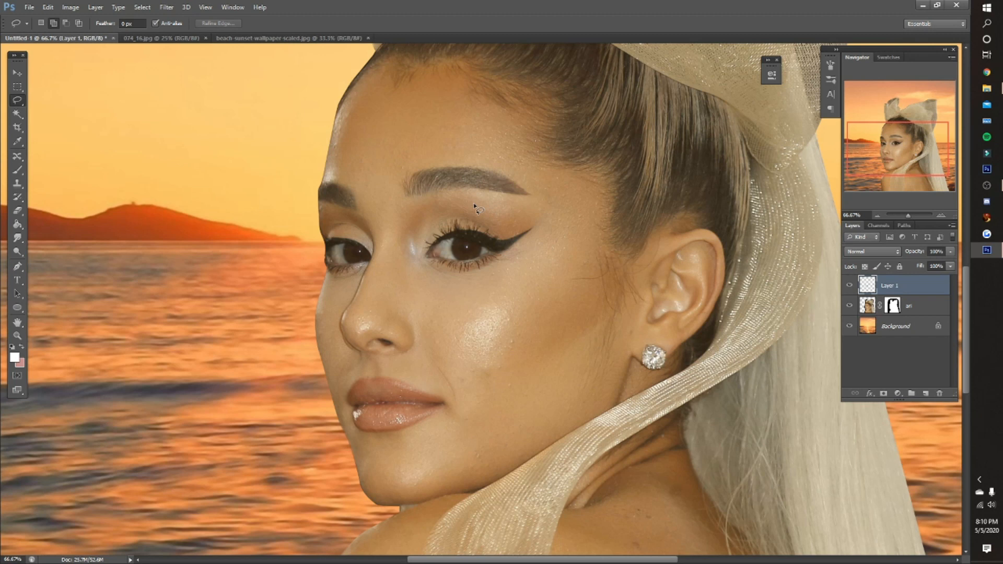
- Apply the Plastic Wrap filter to the under-eye layer with Highlight Strength 16, Detail 9 and a higher Smoothness
{"action": "left_click", "coordinate": [168, 7]}
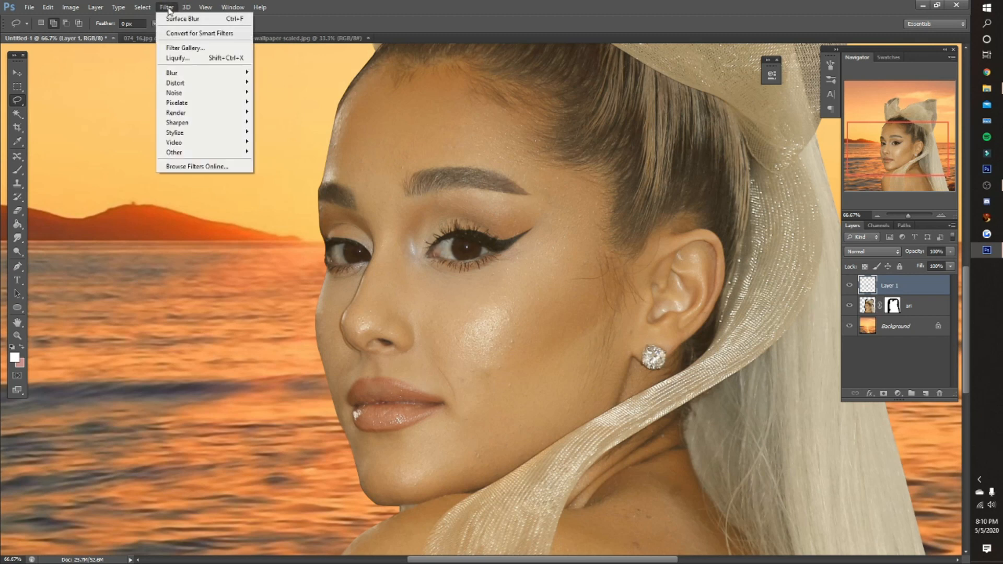
{"action": "left_click", "coordinate": [199, 49]}
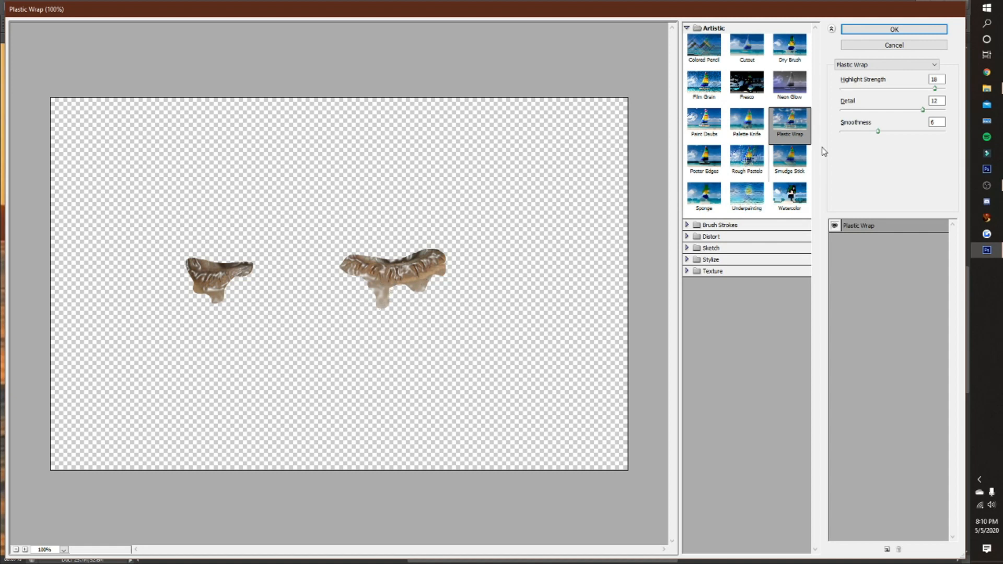
{"action": "left_click_drag", "start_coordinate": [933, 89], "coordinate": [904, 133]}
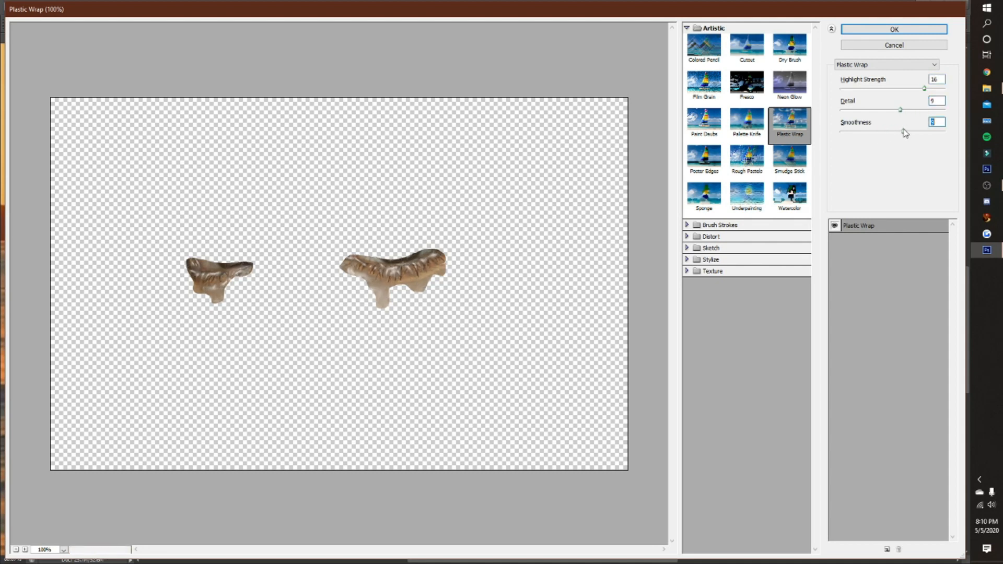
{"action": "left_click", "coordinate": [872, 33]}
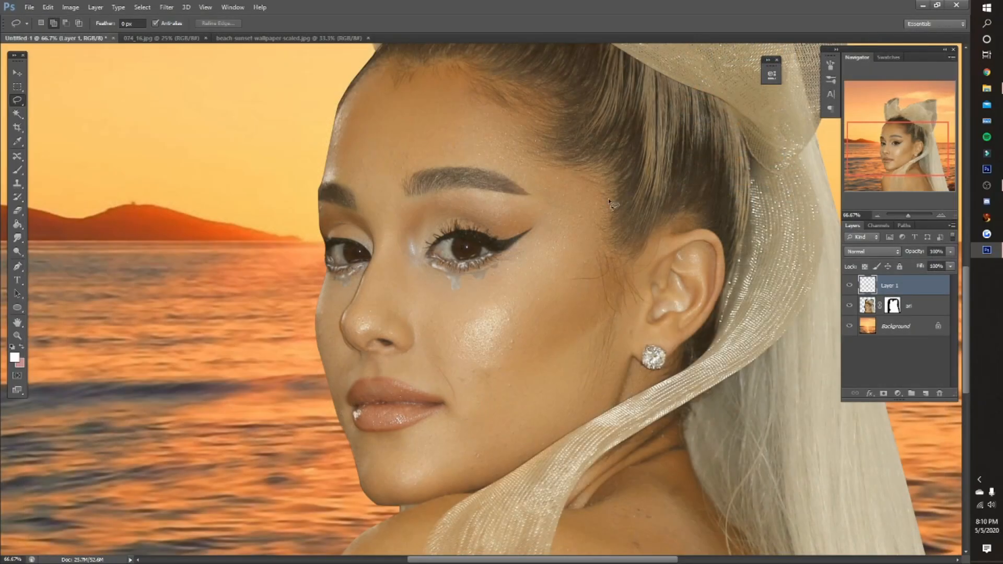
- Add a layer mask to the under-eye layer and paint out the grey drips below the lashes with a soft black 50 px brush
{"action": "key", "text": "z"}
{"action": "left_click", "coordinate": [421, 297]}
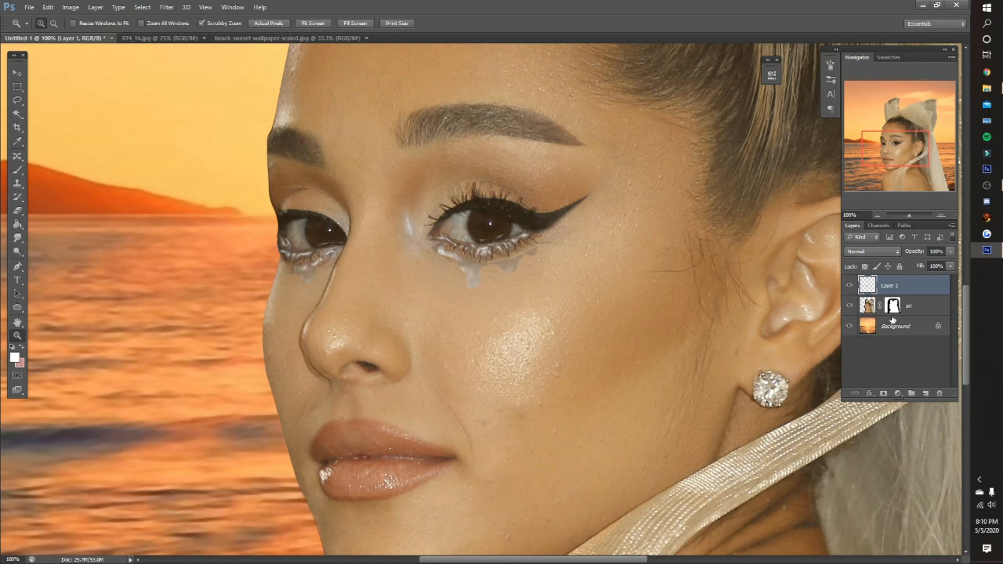
{"action": "left_click", "coordinate": [883, 393]}
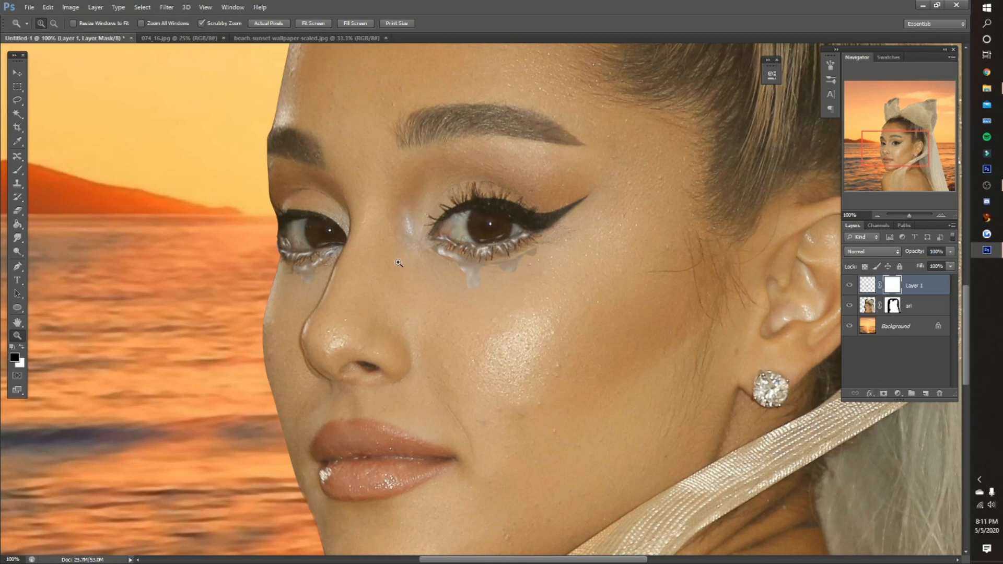
{"action": "left_click", "coordinate": [17, 170]}
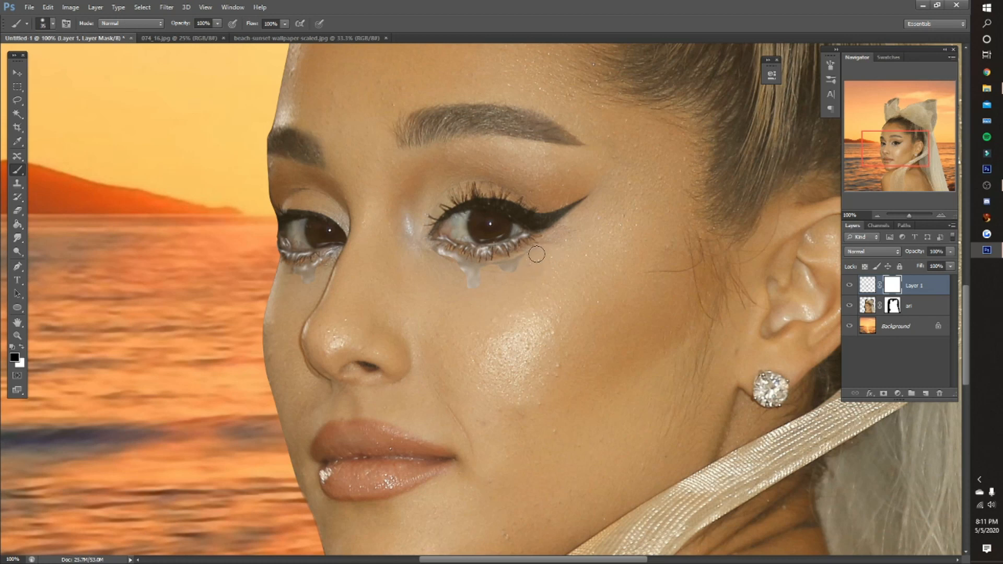
{"action": "right_click", "coordinate": [541, 256]}
{"action": "left_click", "coordinate": [553, 302]}
{"action": "left_click", "coordinate": [486, 30]}
{"action": "key", "text": "bracketright"}
{"action": "key", "text": "bracketright"}
{"action": "key", "text": "bracketright"}
{"action": "mouse_move", "coordinate": [523, 276]}
{"action": "left_mouse_down"}
{"action": "mouse_move", "coordinate": [503, 278]}
{"action": "mouse_move", "coordinate": [509, 262]}
{"action": "mouse_move", "coordinate": [522, 263]}
{"action": "mouse_move", "coordinate": [489, 274]}
{"action": "mouse_move", "coordinate": [475, 300]}
{"action": "mouse_move", "coordinate": [422, 254]}
{"action": "mouse_move", "coordinate": [450, 266]}
{"action": "mouse_move", "coordinate": [436, 270]}
{"action": "left_mouse_up"}
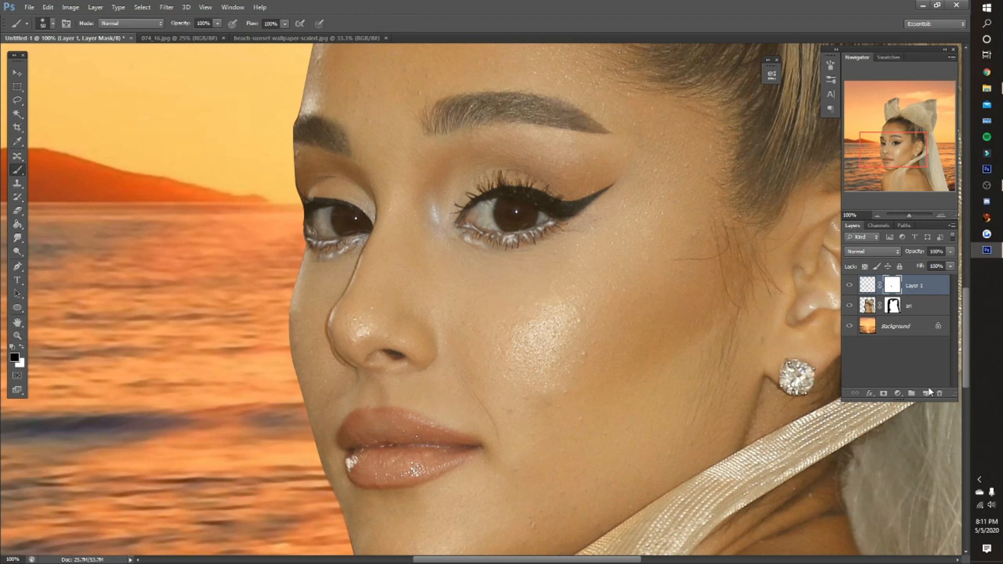
- Add a new layer and prepare a soft brush with 0% hardness, 20% opacity and 20% flow
{"action": "left_click", "coordinate": [928, 394]}
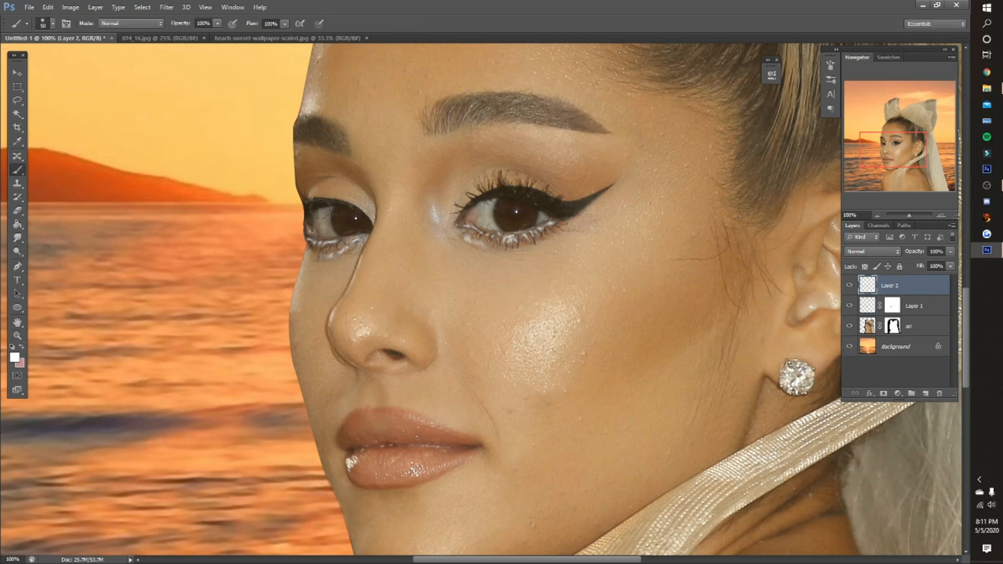
{"action": "right_click", "coordinate": [437, 258]}
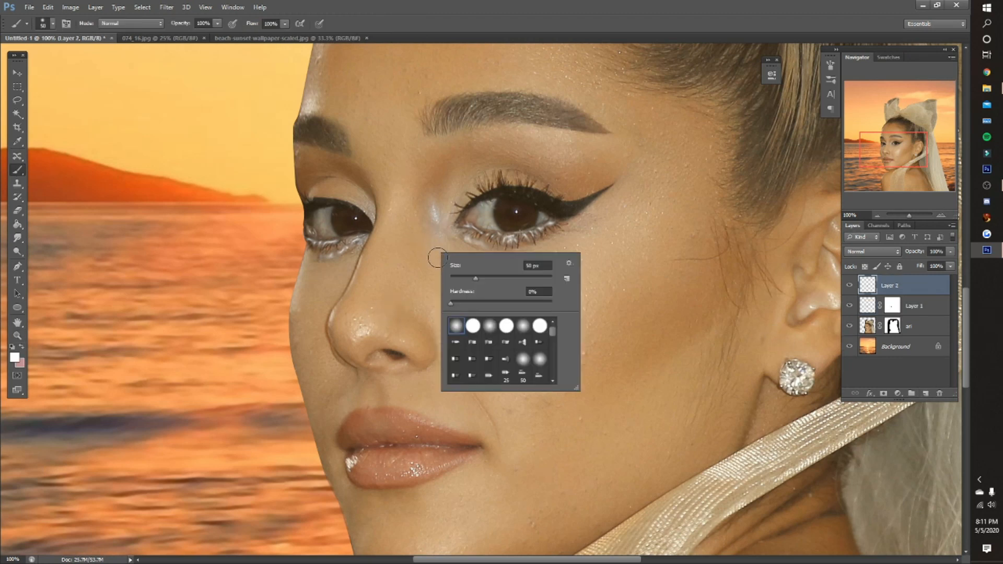
{"action": "left_click", "coordinate": [450, 304]}
{"action": "key", "text": "Return"}
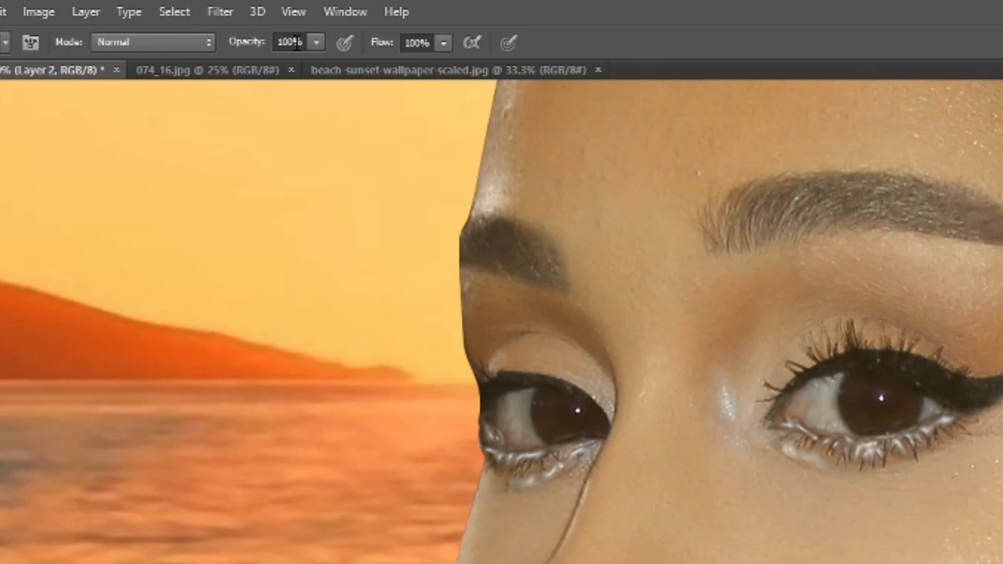
{"action": "left_click", "coordinate": [194, 23]}
{"action": "type", "text": "20"}
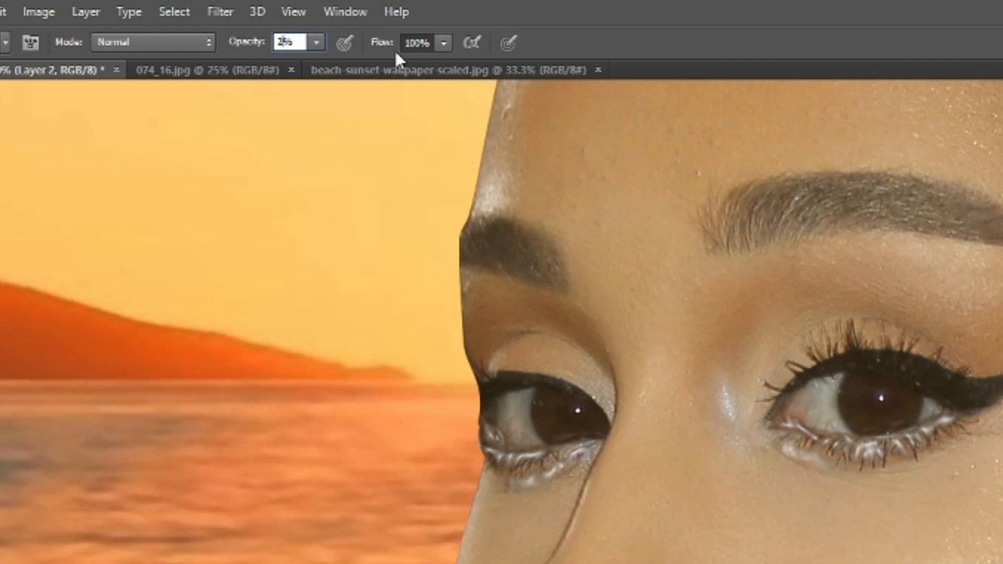
{"action": "key", "text": "Tab"}
{"action": "type", "text": "20"}
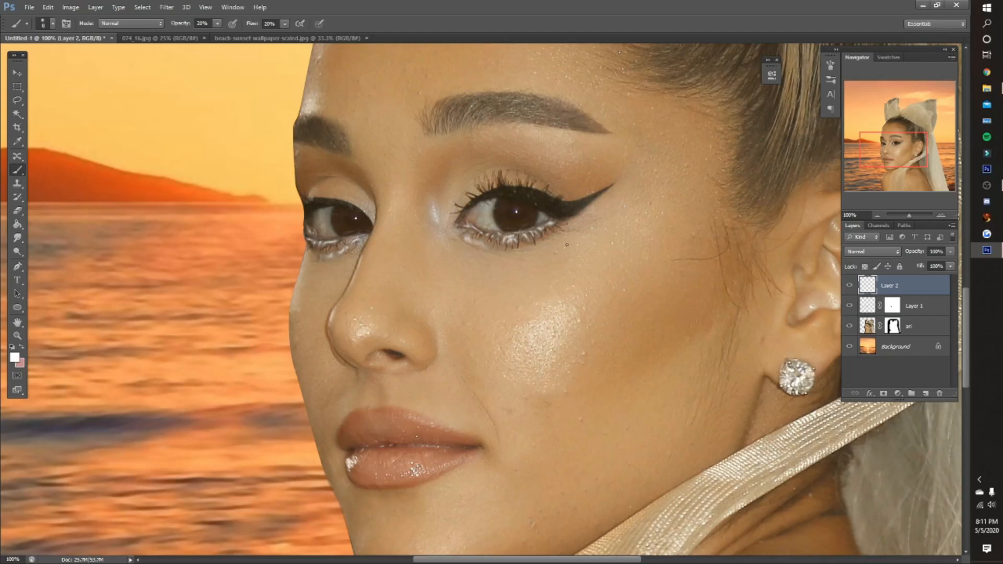
- Sample the skin tone below the outer eye corner, paint a small teardrop streak on the cheek and smudge it at 25% strength
{"action": "left_click", "coordinate": [18, 141]}
{"action": "left_click", "coordinate": [589, 255]}
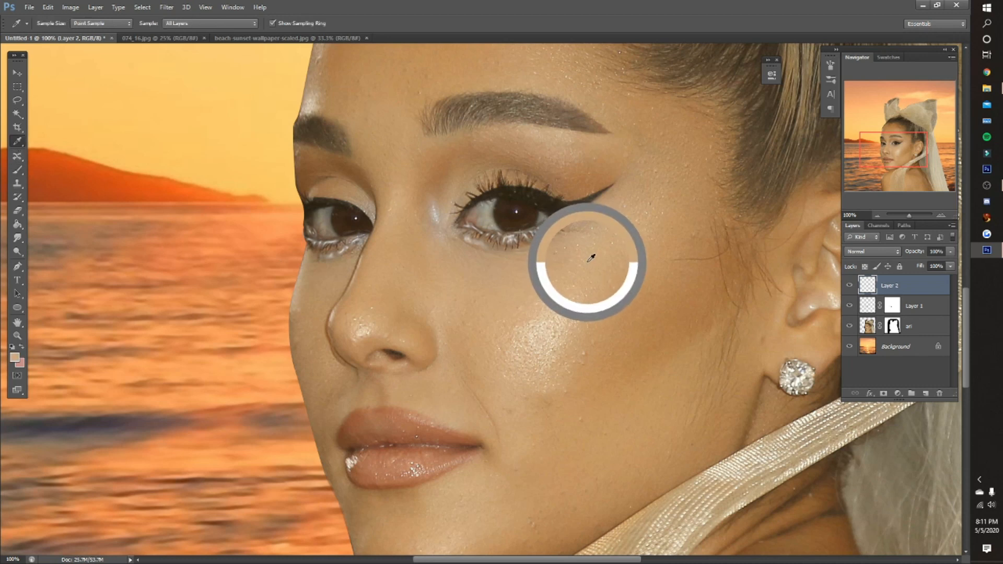
{"action": "key", "text": "b"}
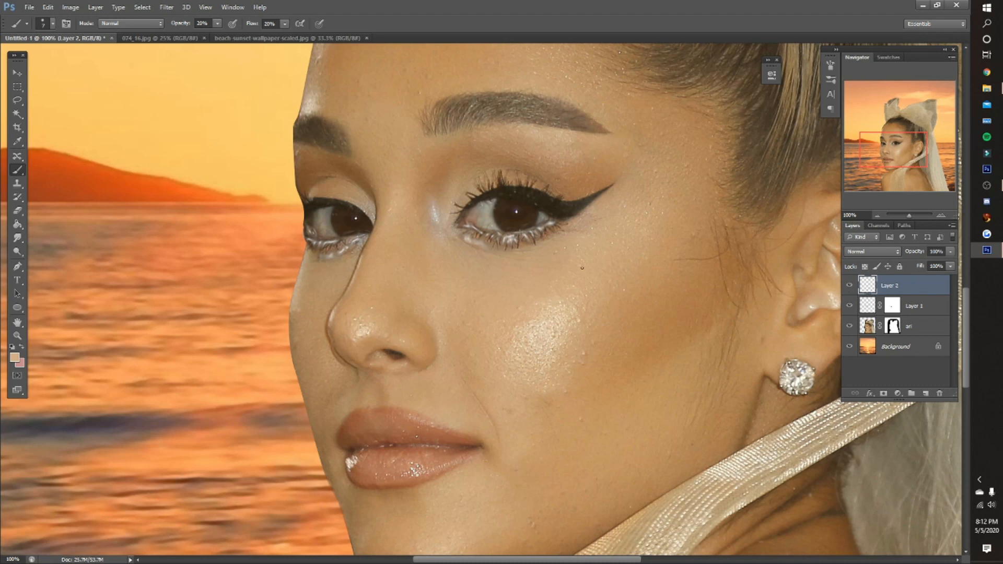
{"action": "mouse_move", "coordinate": [185, 24]}
{"action": "left_mouse_down"}
{"action": "mouse_move", "coordinate": [236, 35]}
{"action": "mouse_move", "coordinate": [319, 26]}
{"action": "left_mouse_up"}
{"action": "left_click", "coordinate": [319, 24]}
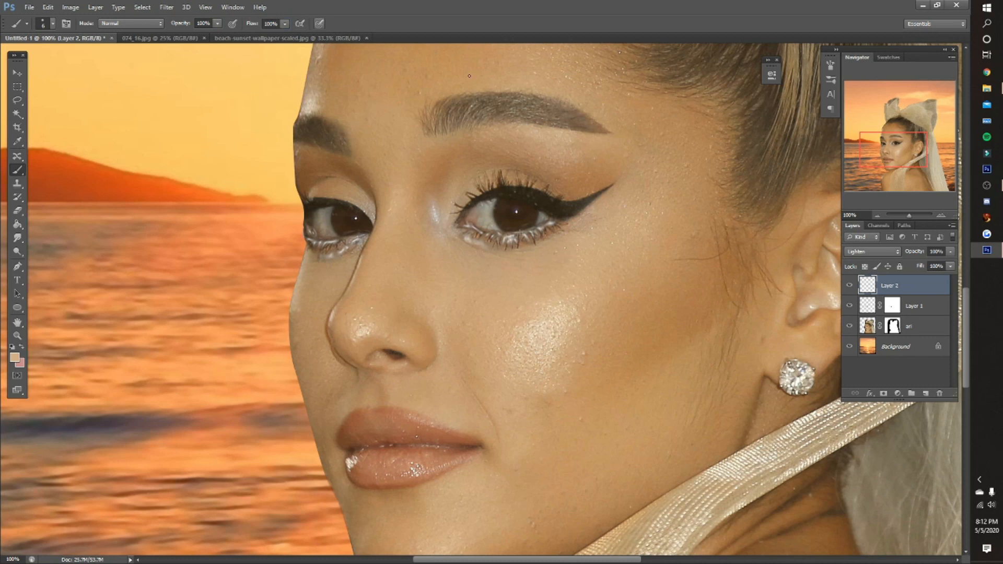
{"action": "left_click", "coordinate": [867, 251]}
{"action": "left_click", "coordinate": [867, 264]}
{"action": "key", "text": "r"}
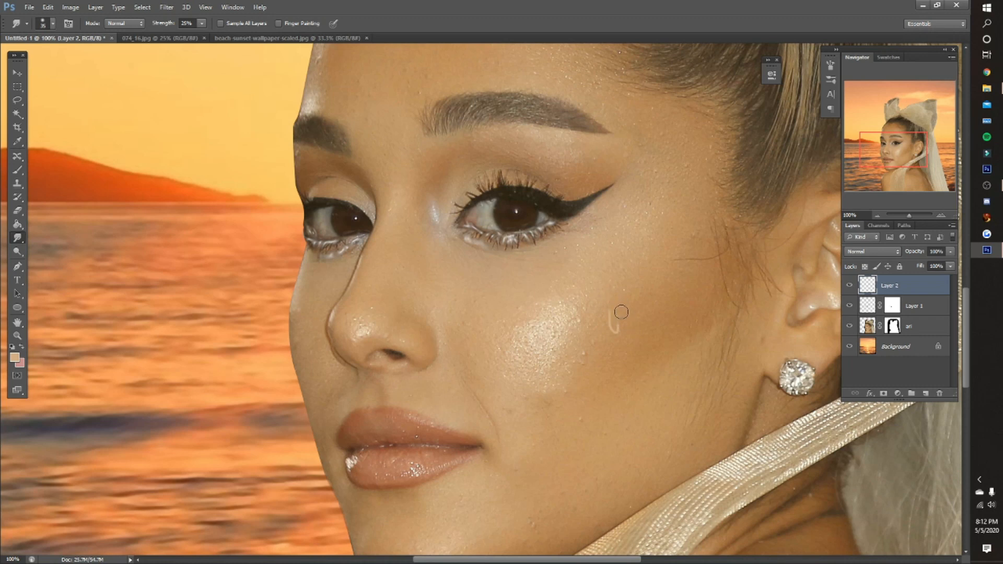
{"action": "left_click_drag", "start_coordinate": [619, 319], "coordinate": [616, 292]}
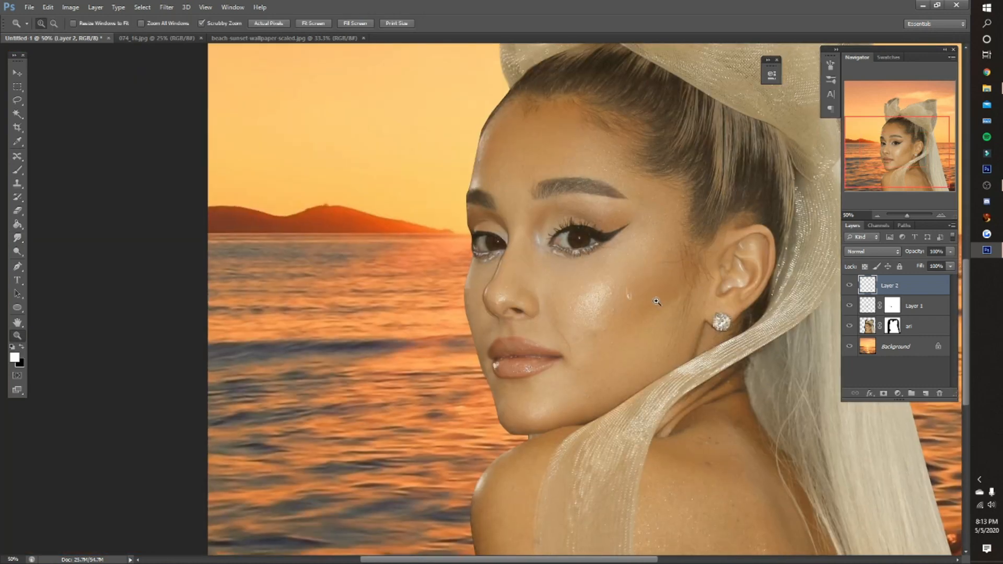
- Paint black speckles along the lower lashes of the nearer eye with a textured 50 px brush on the teardrop layer
{"action": "left_click", "coordinate": [649, 296]}
{"action": "left_click", "coordinate": [649, 295]}
{"action": "left_click", "coordinate": [649, 277]}
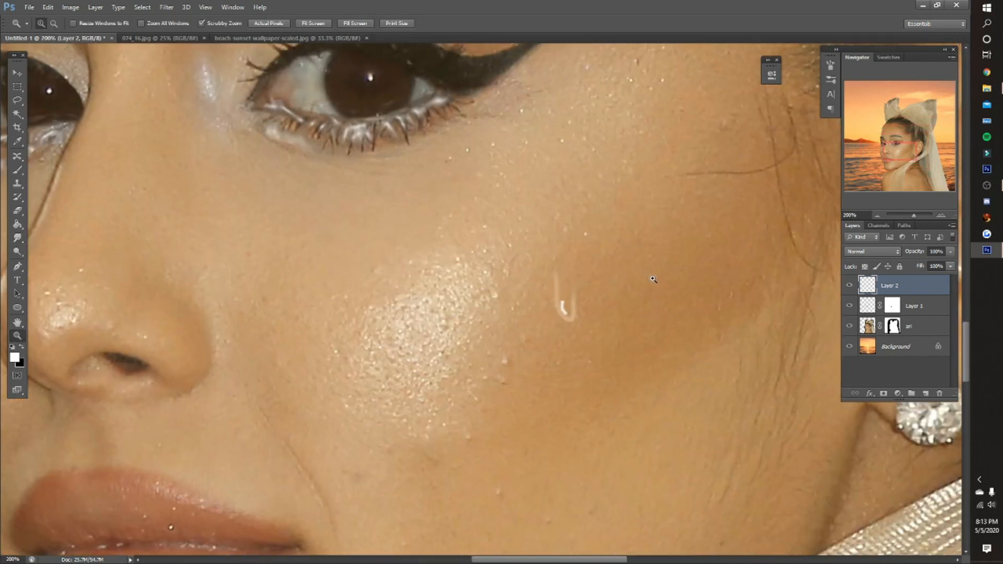
{"action": "scroll", "coordinate": [500, 254], "scroll_direction": "up", "scroll_amount": 5}
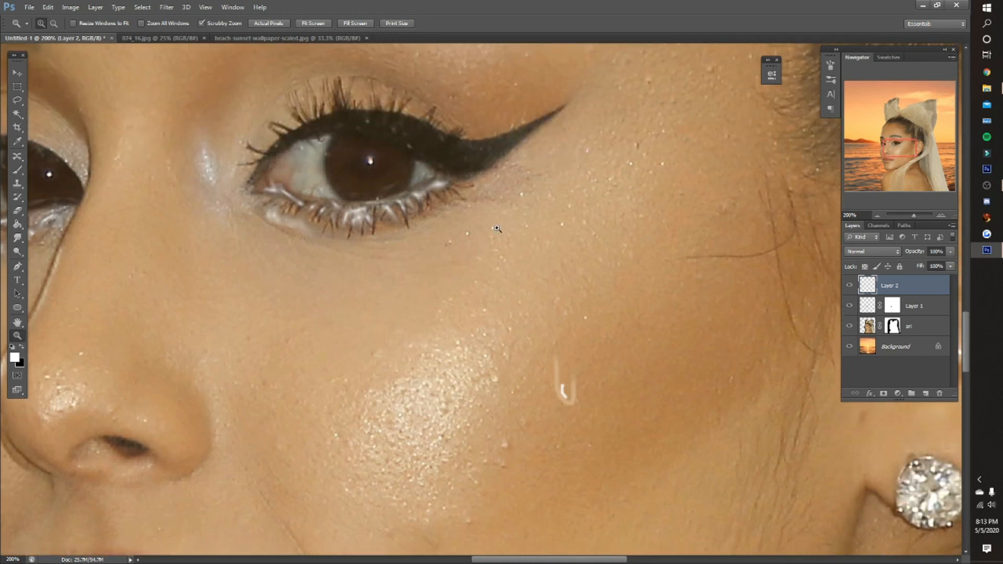
{"action": "key", "text": "b"}
{"action": "key", "text": "x"}
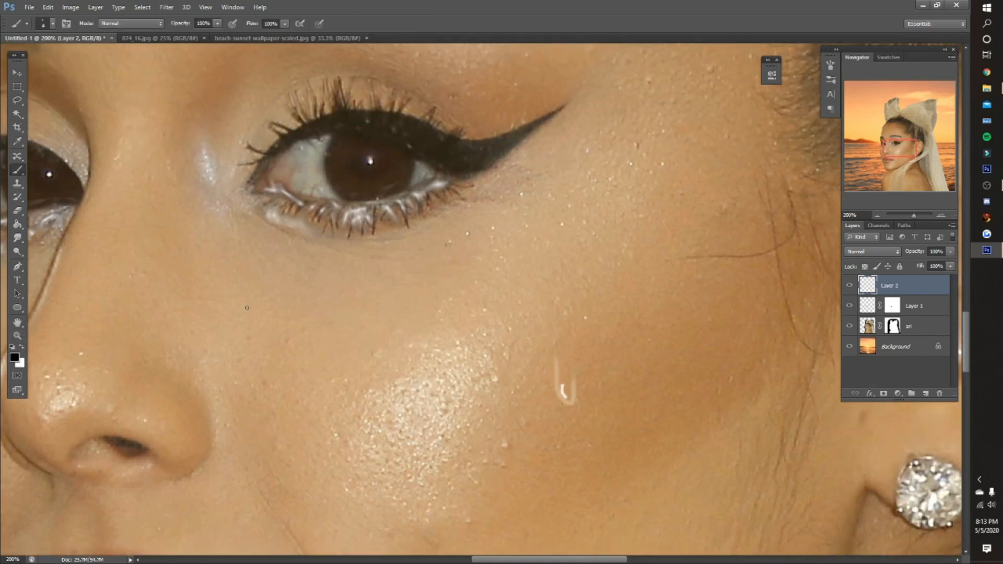
{"action": "right_click", "coordinate": [413, 244]}
{"action": "scroll", "coordinate": [520, 350], "scroll_direction": "down", "scroll_amount": 5}
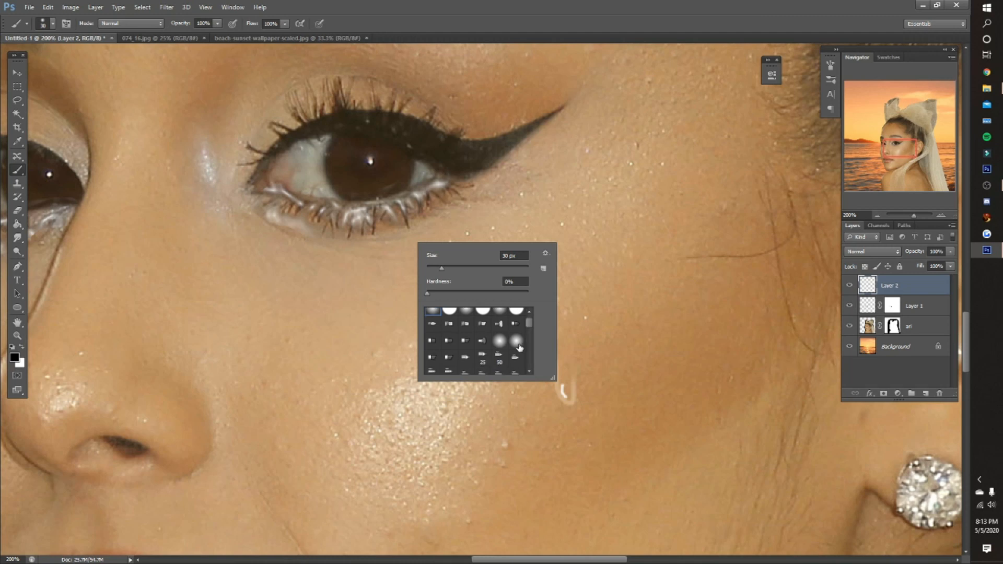
{"action": "scroll", "coordinate": [519, 355], "scroll_direction": "down", "scroll_amount": 1}
{"action": "left_click", "coordinate": [517, 355]}
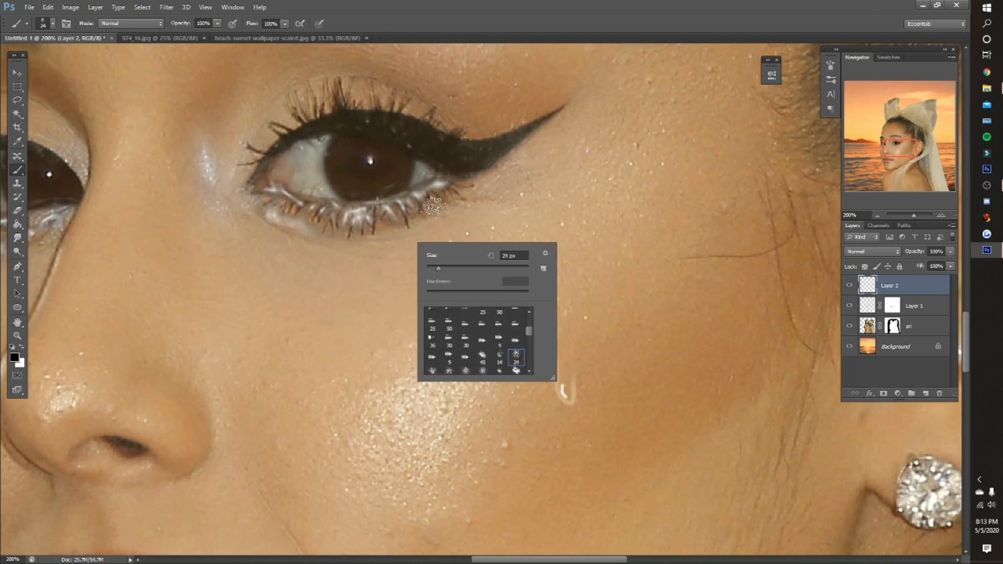
{"action": "left_click", "coordinate": [449, 159]}
{"action": "mouse_move", "coordinate": [459, 183]}
{"action": "left_mouse_down"}
{"action": "mouse_move", "coordinate": [454, 201]}
{"action": "mouse_move", "coordinate": [408, 219]}
{"action": "mouse_move", "coordinate": [342, 222]}
{"action": "mouse_move", "coordinate": [355, 215]}
{"action": "left_mouse_up"}
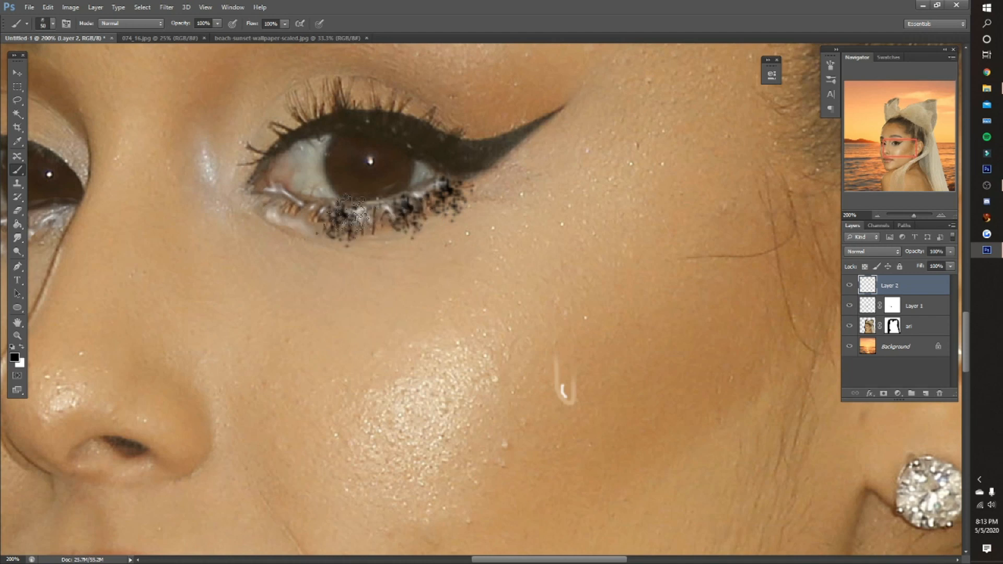
- Try the Multiply blend mode and one alternative mode on the layer with the teardrop and lash paint
{"action": "left_click", "coordinate": [860, 252]}
{"action": "left_click", "coordinate": [861, 297]}
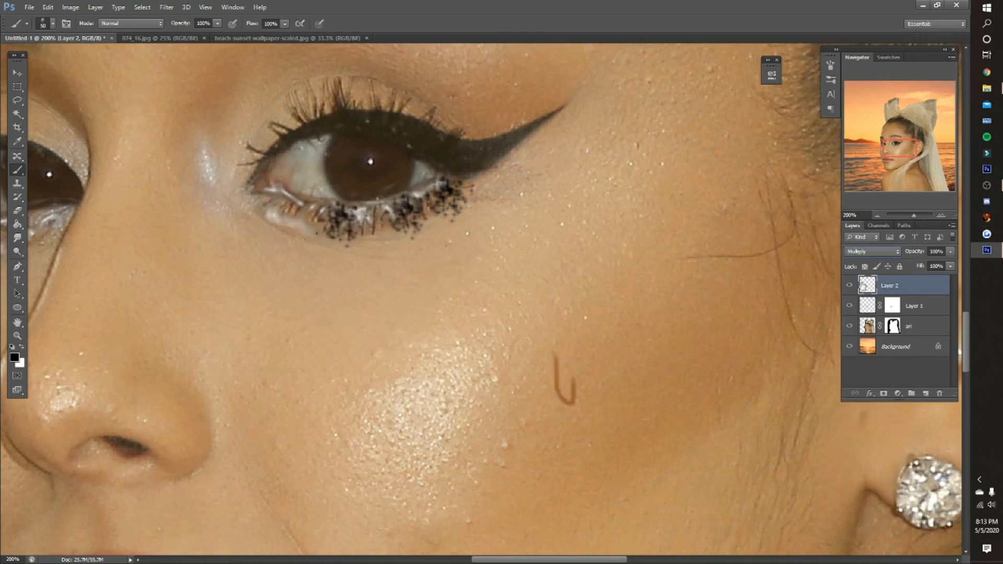
{"action": "left_click", "coordinate": [867, 252]}
{"action": "left_click", "coordinate": [861, 396]}
- Delete the teardrop and lash paint layer and add a new empty layer in its place
{"action": "right_click", "coordinate": [867, 285]}
{"action": "right_click", "coordinate": [898, 282]}
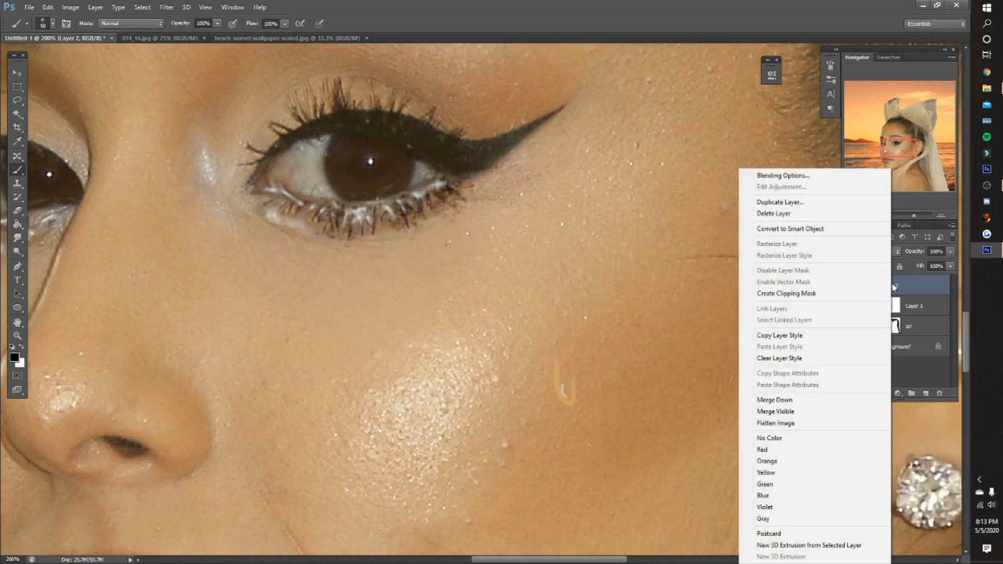
{"action": "left_click", "coordinate": [773, 213]}
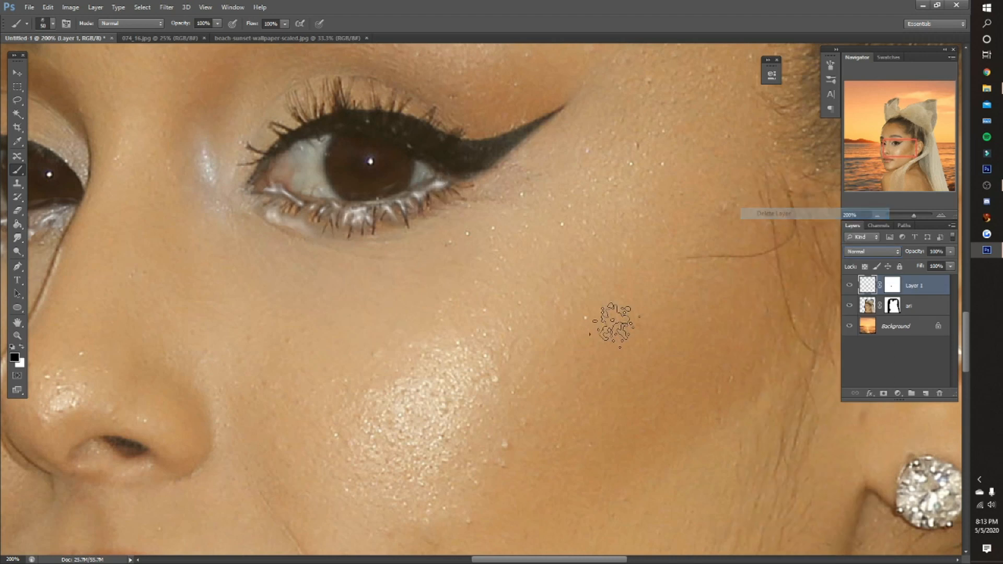
{"action": "left_click", "coordinate": [925, 392]}
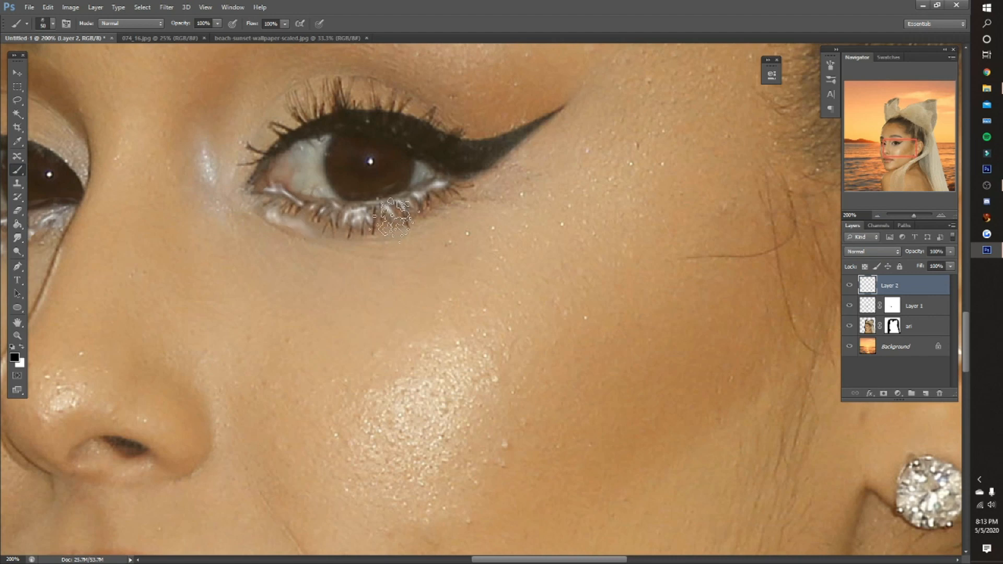
- Select the woman's cutout layer and open it in the Liquify filter
{"action": "key", "text": "z"}
{"action": "left_click", "coordinate": [311, 25]}
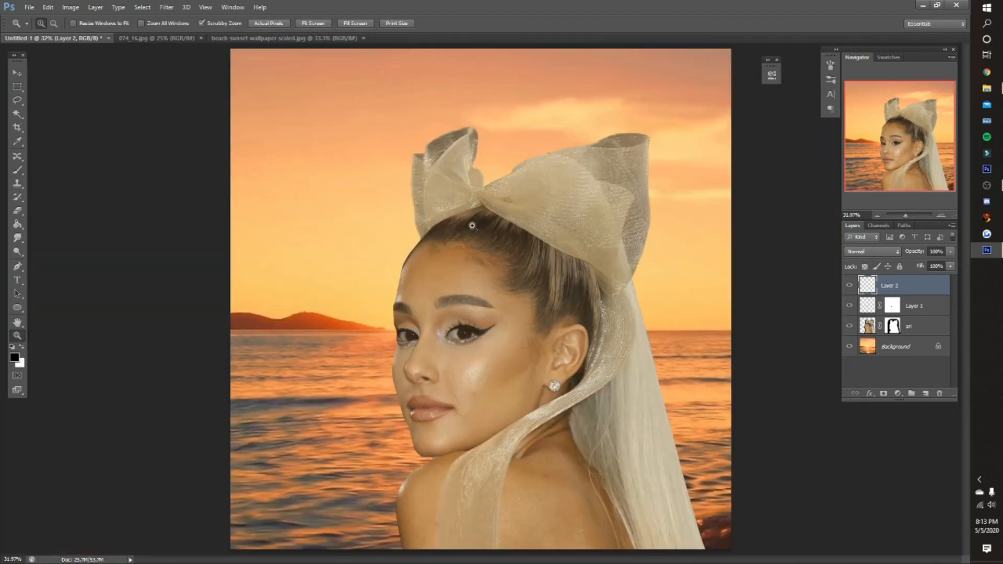
{"action": "left_click", "coordinate": [586, 346]}
{"action": "left_click", "coordinate": [862, 329]}
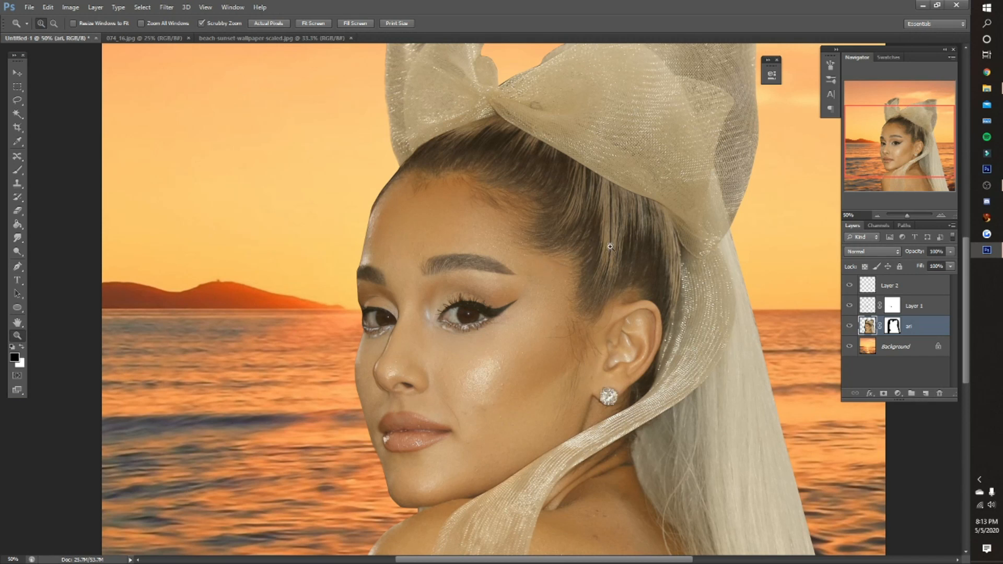
{"action": "left_click", "coordinate": [166, 7]}
{"action": "left_click", "coordinate": [182, 59]}
- Freeze the upper forehead, the temple and both eyes with a 100 px freeze mask brush, leaving the eyebrows unmasked
{"action": "key", "text": "z"}
{"action": "left_click_drag", "start_coordinate": [400, 286], "coordinate": [430, 292]}
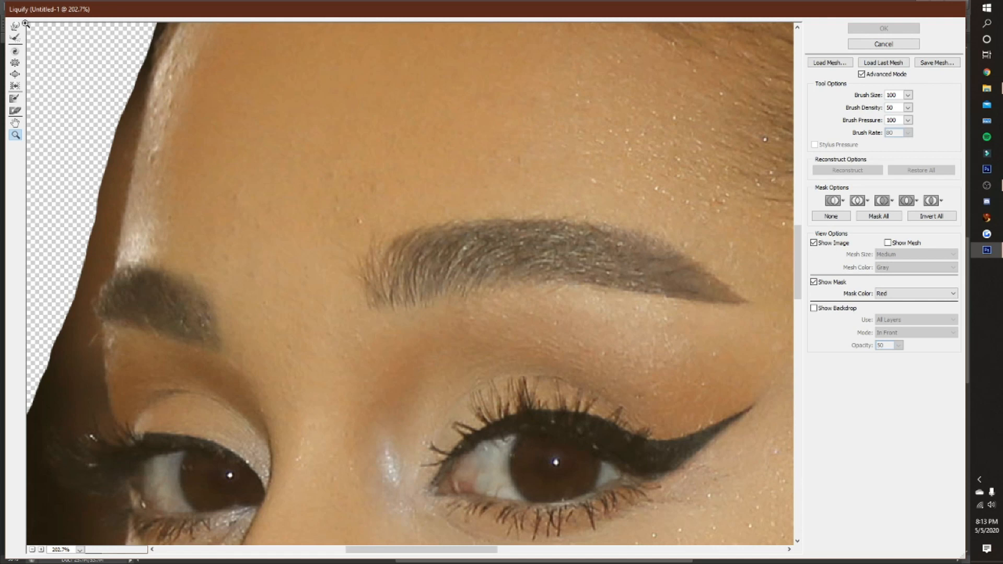
{"action": "left_click", "coordinate": [315, 186], "text": "alt"}
{"action": "left_click", "coordinate": [318, 186], "text": "alt"}
{"action": "key", "text": "f"}
{"action": "mouse_move", "coordinate": [243, 219]}
{"action": "left_mouse_down"}
{"action": "mouse_move", "coordinate": [361, 202]}
{"action": "mouse_move", "coordinate": [535, 213]}
{"action": "mouse_move", "coordinate": [521, 192]}
{"action": "mouse_move", "coordinate": [298, 172]}
{"action": "mouse_move", "coordinate": [246, 157]}
{"action": "left_mouse_up"}
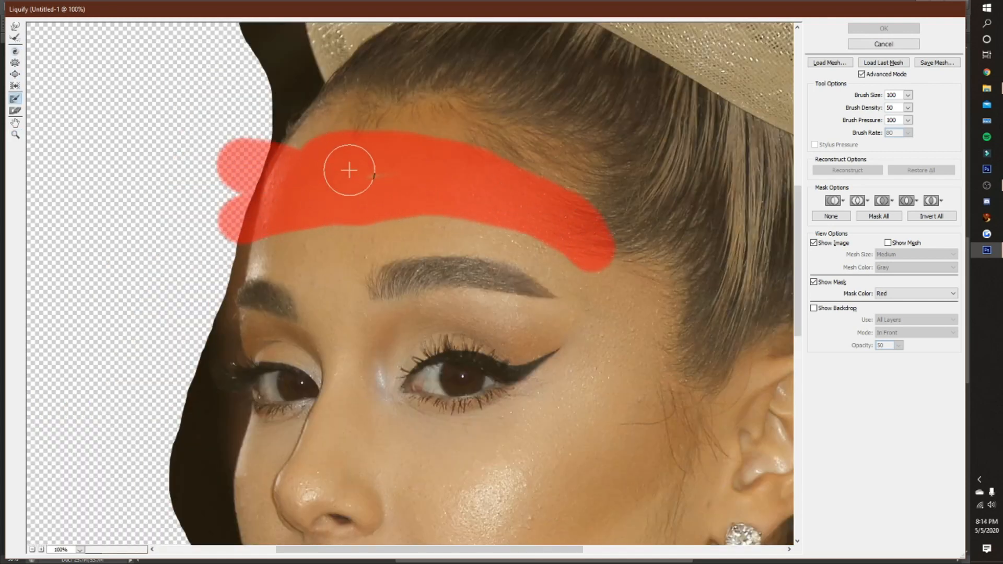
{"action": "mouse_move", "coordinate": [611, 235]}
{"action": "left_mouse_down"}
{"action": "mouse_move", "coordinate": [637, 314]}
{"action": "mouse_move", "coordinate": [541, 363]}
{"action": "mouse_move", "coordinate": [278, 357]}
{"action": "mouse_move", "coordinate": [226, 372]}
{"action": "mouse_move", "coordinate": [232, 384]}
{"action": "mouse_move", "coordinate": [394, 358]}
{"action": "mouse_move", "coordinate": [588, 356]}
{"action": "mouse_move", "coordinate": [548, 396]}
{"action": "mouse_move", "coordinate": [290, 400]}
{"action": "mouse_move", "coordinate": [227, 418]}
{"action": "mouse_move", "coordinate": [522, 393]}
{"action": "mouse_move", "coordinate": [280, 405]}
{"action": "mouse_move", "coordinate": [212, 389]}
{"action": "mouse_move", "coordinate": [281, 361]}
{"action": "mouse_move", "coordinate": [479, 341]}
{"action": "mouse_move", "coordinate": [581, 360]}
{"action": "mouse_move", "coordinate": [555, 345]}
{"action": "mouse_move", "coordinate": [485, 360]}
{"action": "mouse_move", "coordinate": [400, 329]}
{"action": "left_mouse_up"}
{"action": "mouse_move", "coordinate": [316, 264]}
{"action": "left_mouse_down"}
{"action": "mouse_move", "coordinate": [319, 241]}
{"action": "mouse_move", "coordinate": [385, 217]}
{"action": "left_mouse_up"}
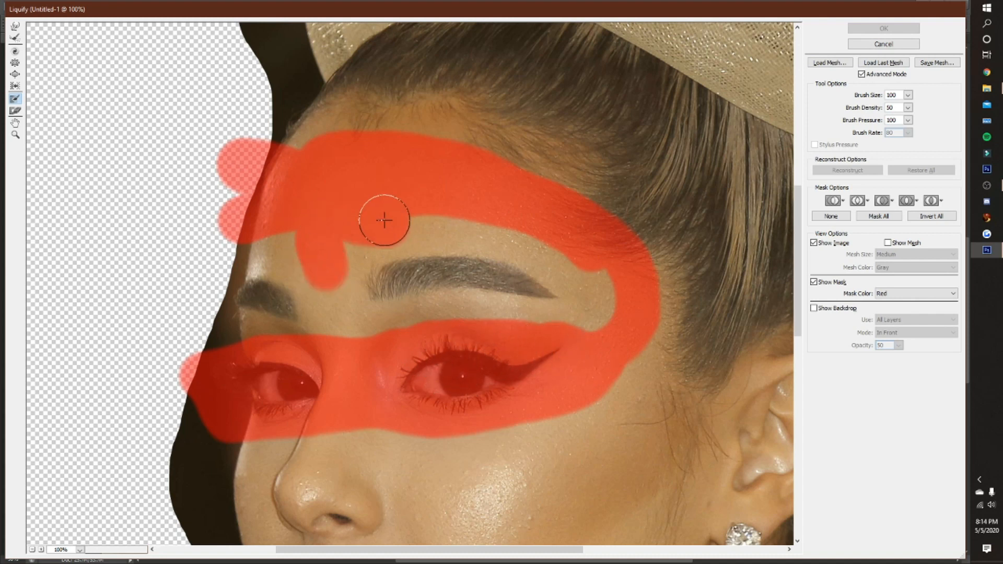
{"action": "left_click_drag", "start_coordinate": [633, 298], "coordinate": [593, 359]}
- Push the inner ends of the eyebrows upward with a 175 px Forward Warp brush in Liquify
{"action": "left_click", "coordinate": [19, 28]}
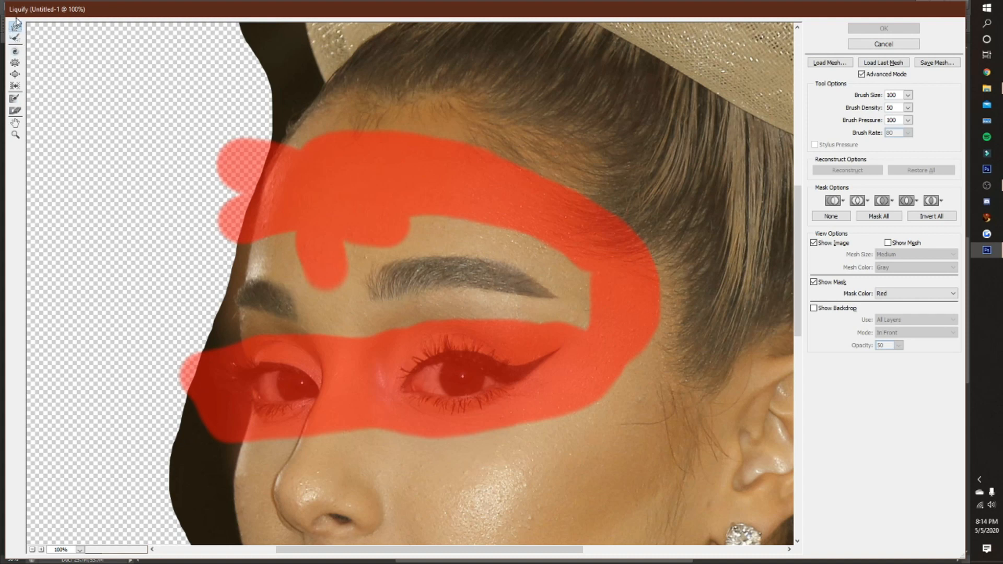
{"action": "key", "text": "bracketright"}
{"action": "key", "text": "bracketright"}
{"action": "key", "text": "bracketright"}
{"action": "left_click_drag", "start_coordinate": [381, 288], "coordinate": [361, 266]}
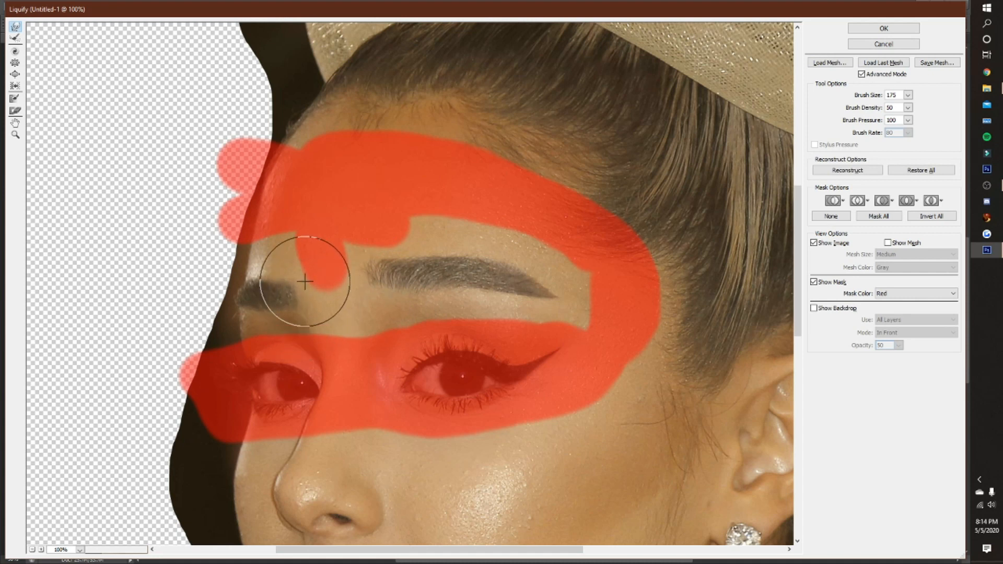
{"action": "scroll", "coordinate": [305, 282], "scroll_direction": "down", "scroll_amount": 3}
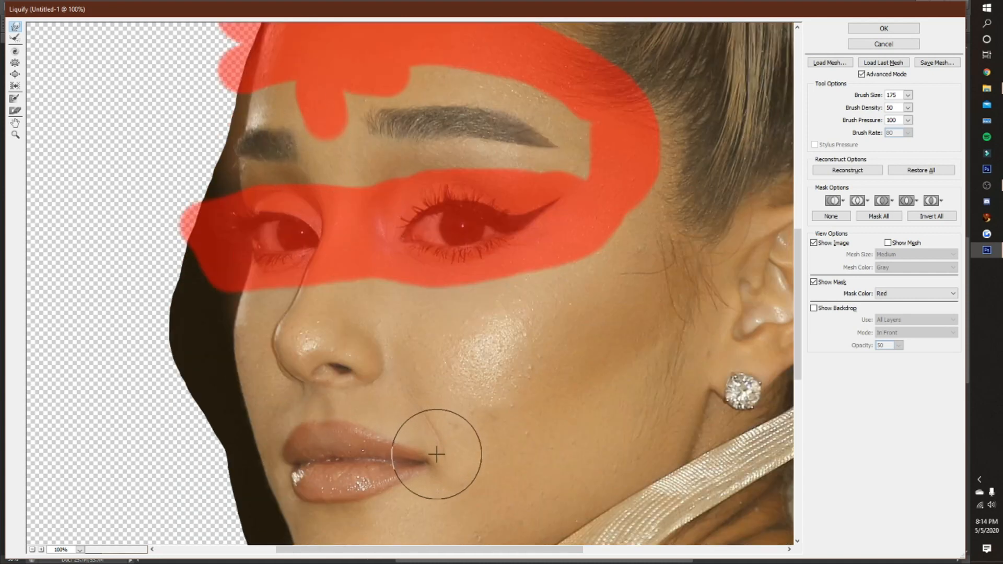
{"action": "scroll", "coordinate": [444, 413], "scroll_direction": "down", "scroll_amount": 2}
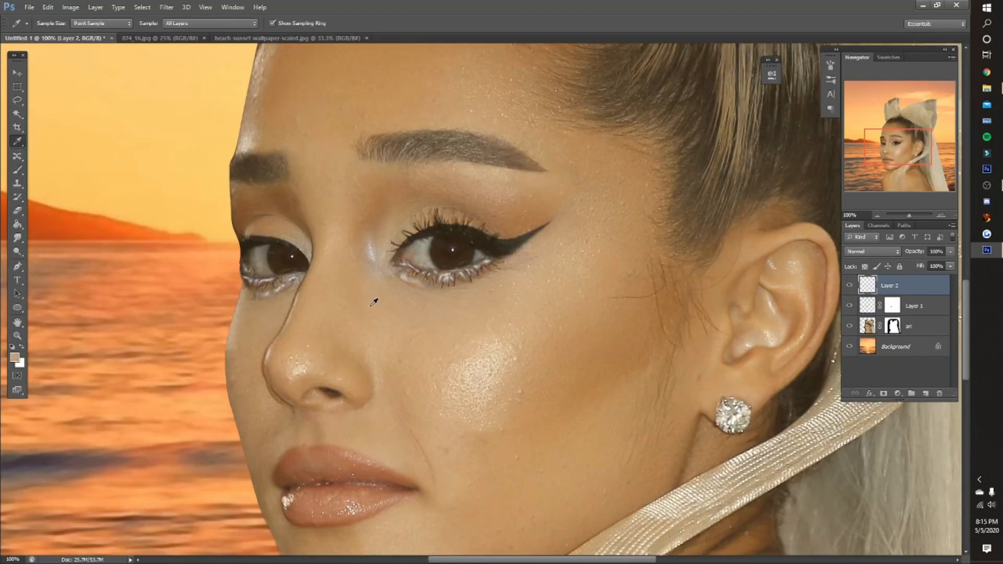
- Paint a thin tan tear streak from the nearer eye's outer corner down the cheek on Layer 2 and set that layer to Soft Light
{"action": "key", "text": "b"}
{"action": "right_click", "coordinate": [521, 284]}
{"action": "scroll", "coordinate": [587, 365], "scroll_direction": "up", "scroll_amount": 5}
{"action": "left_click", "coordinate": [605, 367]}
{"action": "left_click", "coordinate": [462, 22]}
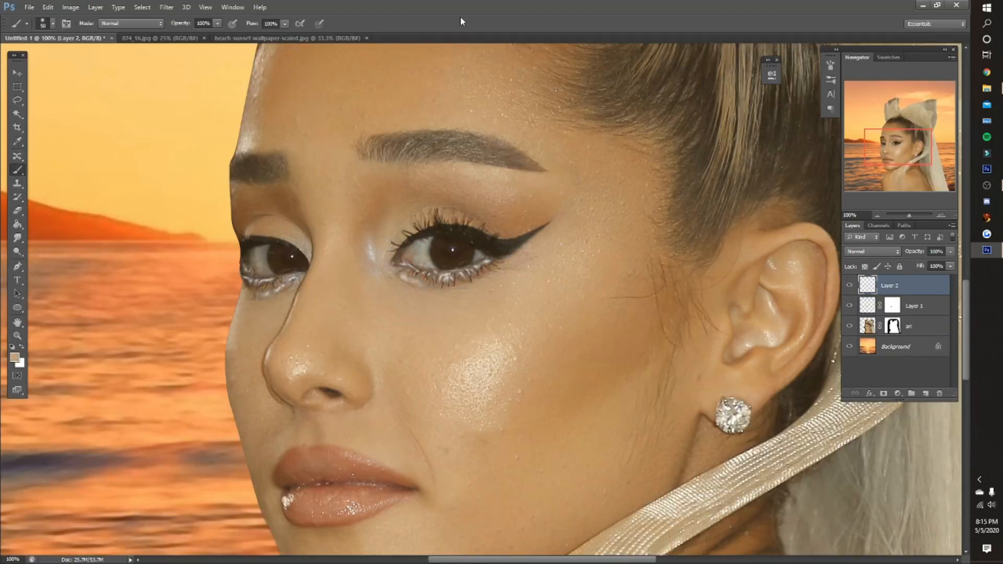
{"action": "left_click", "coordinate": [872, 251]}
{"action": "left_click", "coordinate": [871, 285]}
{"action": "scroll", "coordinate": [870, 253], "scroll_direction": "down", "scroll_amount": 2}
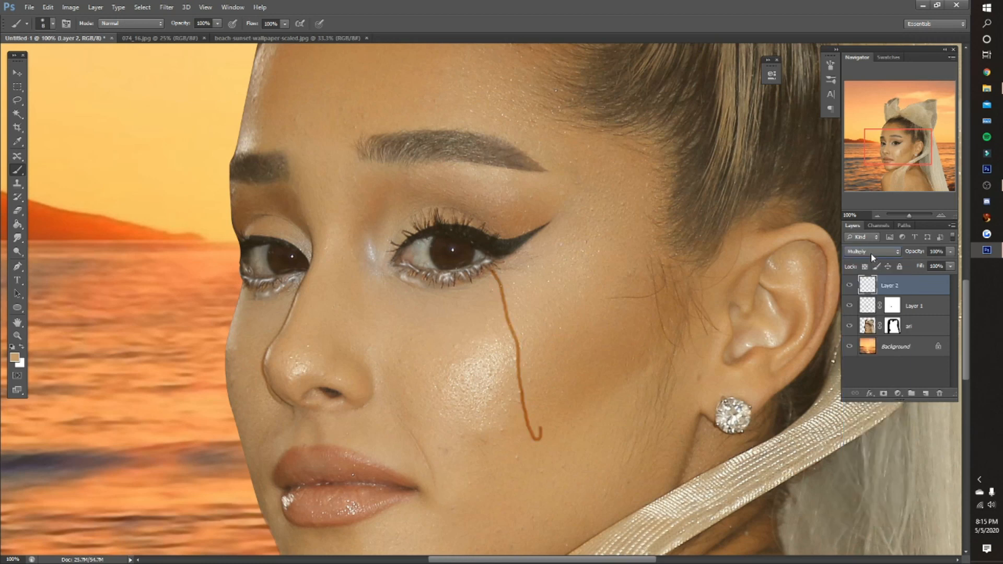
{"action": "scroll", "coordinate": [870, 253], "scroll_direction": "down", "scroll_amount": 7}
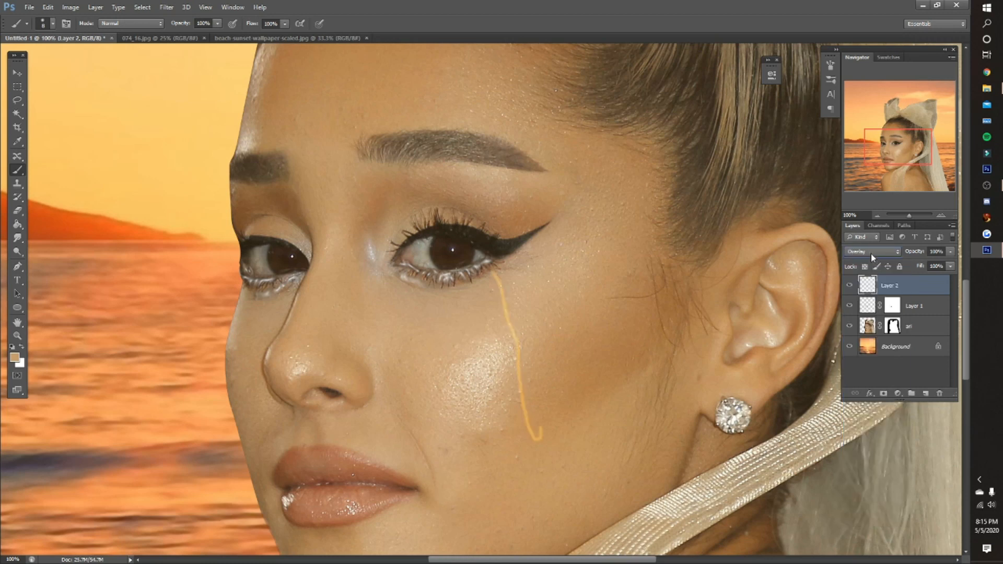
{"action": "scroll", "coordinate": [870, 252], "scroll_direction": "down", "scroll_amount": 1}
- Strongly reduce the tear streak's saturation with Hue/Saturation and fade its upper part with a soft 23% opacity eraser
{"action": "left_click", "coordinate": [70, 7]}
{"action": "mouse_move", "coordinate": [157, 34]}
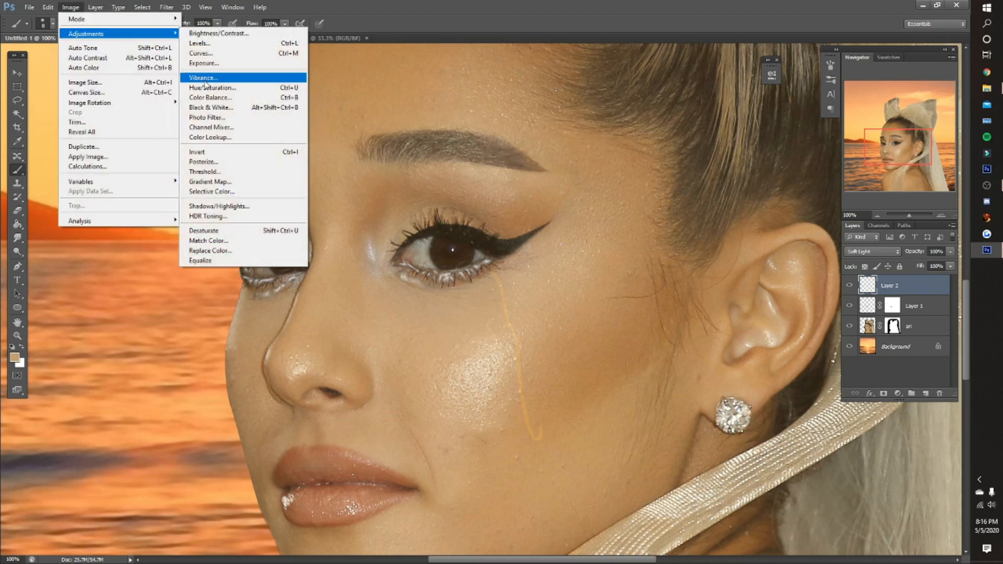
{"action": "left_click", "coordinate": [208, 88]}
{"action": "left_click_drag", "start_coordinate": [781, 195], "coordinate": [740, 198]}
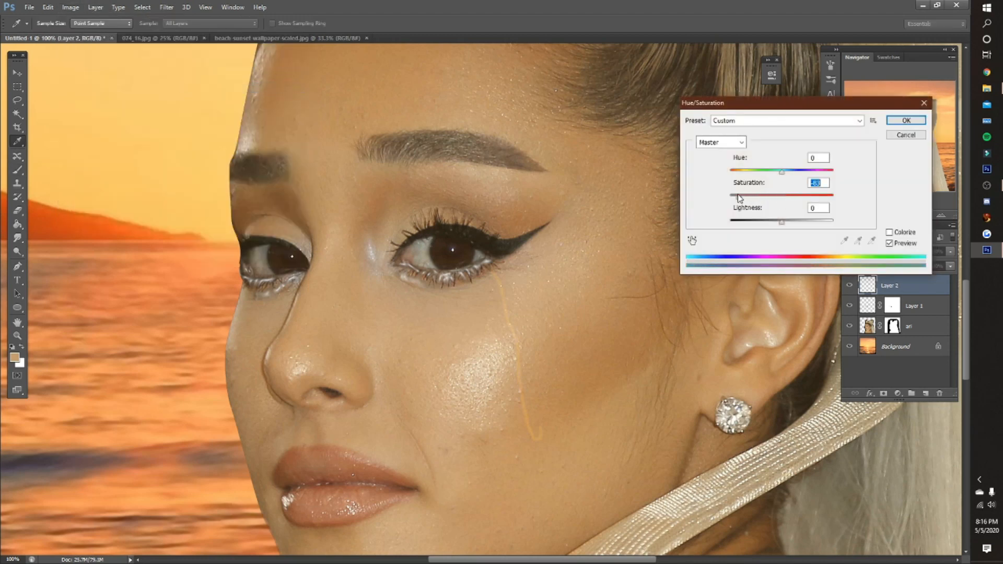
{"action": "key", "text": "Return"}
{"action": "key", "text": "b"}
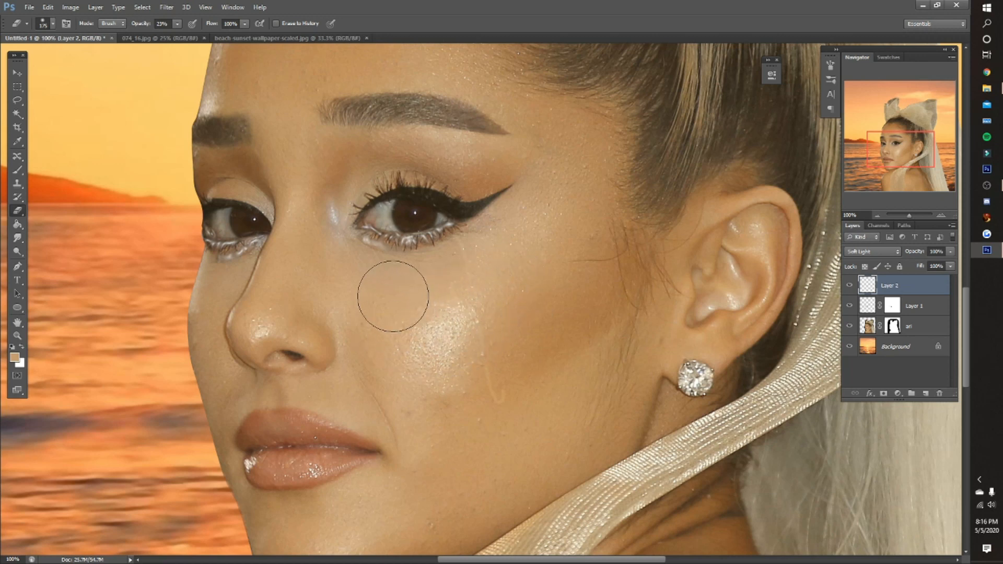
- Add a new layer, paint a small white highlight at the tear streak's lower end and smudge it upward at 25% strength
{"action": "left_click", "coordinate": [17, 170]}
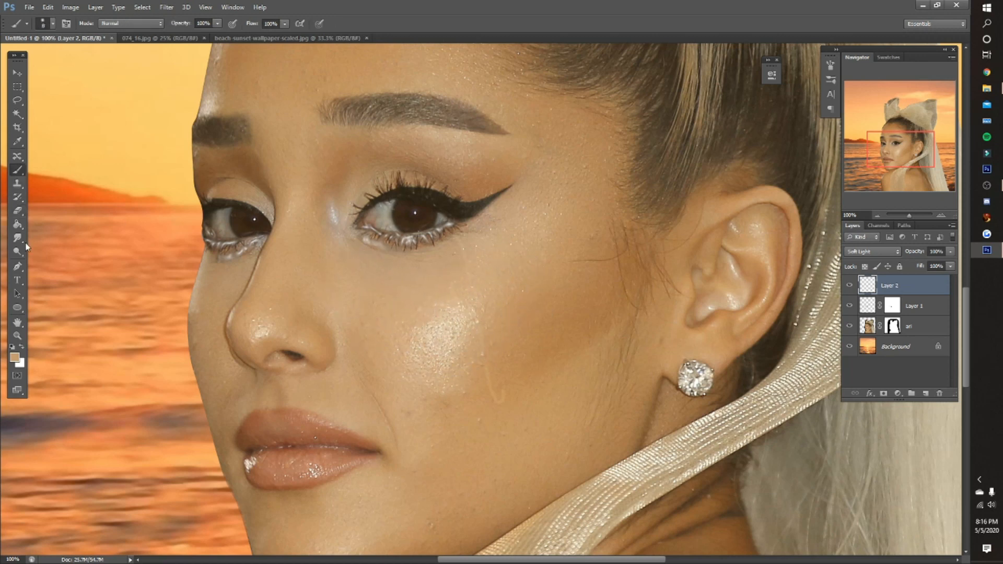
{"action": "left_click", "coordinate": [21, 346]}
{"action": "left_click", "coordinate": [925, 392]}
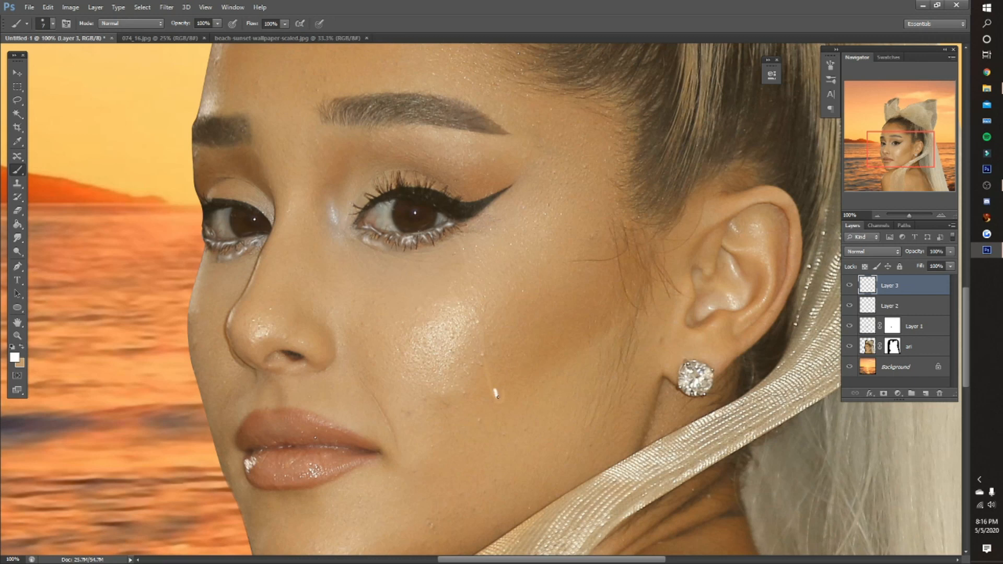
{"action": "left_click", "coordinate": [17, 238]}
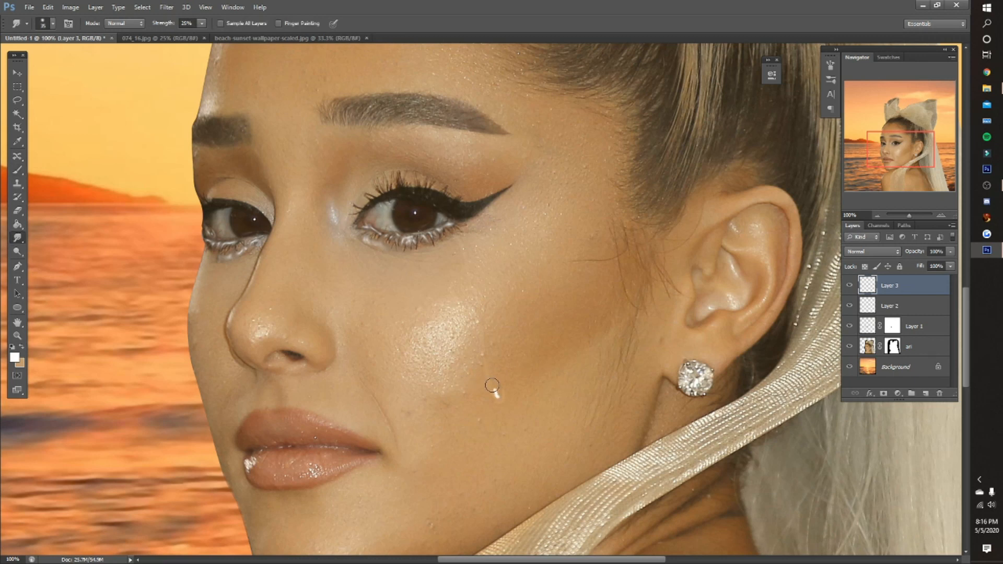
{"action": "left_click_drag", "start_coordinate": [491, 387], "coordinate": [490, 365]}
{"action": "left_click_drag", "start_coordinate": [499, 399], "coordinate": [485, 362]}
- Lower the white highlight layer's opacity to 49%
{"action": "mouse_move", "coordinate": [914, 254]}
{"action": "left_mouse_down"}
{"action": "mouse_move", "coordinate": [873, 255]}
{"action": "mouse_move", "coordinate": [887, 255]}
{"action": "left_mouse_up"}
{"action": "key", "text": "z"}
{"action": "left_click", "coordinate": [298, 26]}
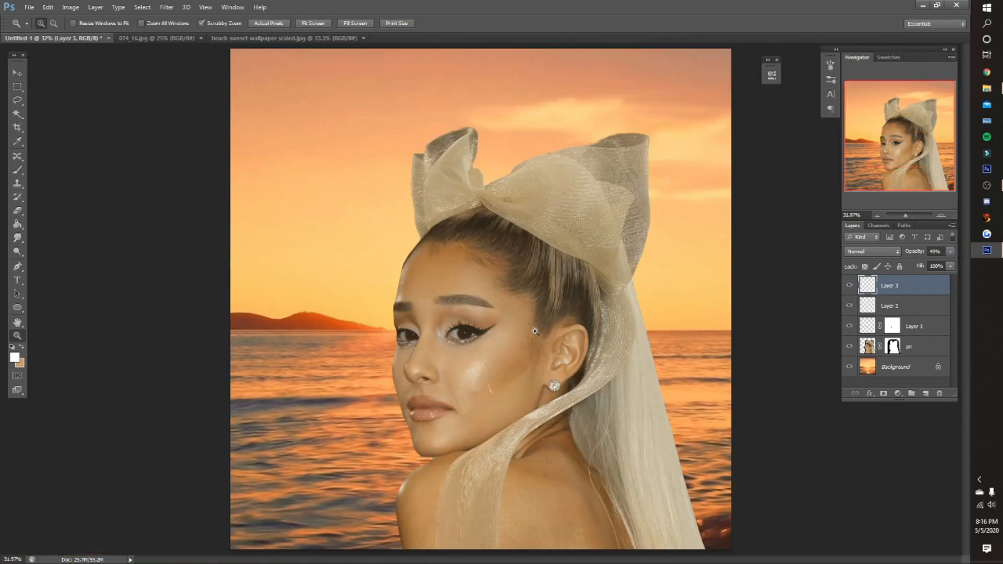
- Paint a second tan tear streak below the middle of the nearer eye on Layer 2 and desaturate it with Hue/Saturation
{"action": "left_click", "coordinate": [491, 414]}
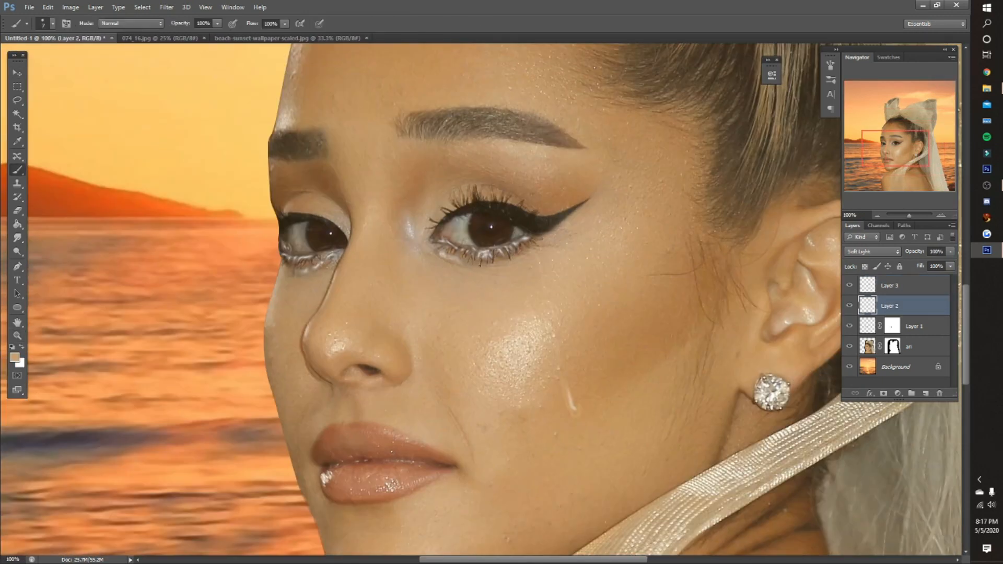
{"action": "key", "text": "alt+bracketright"}
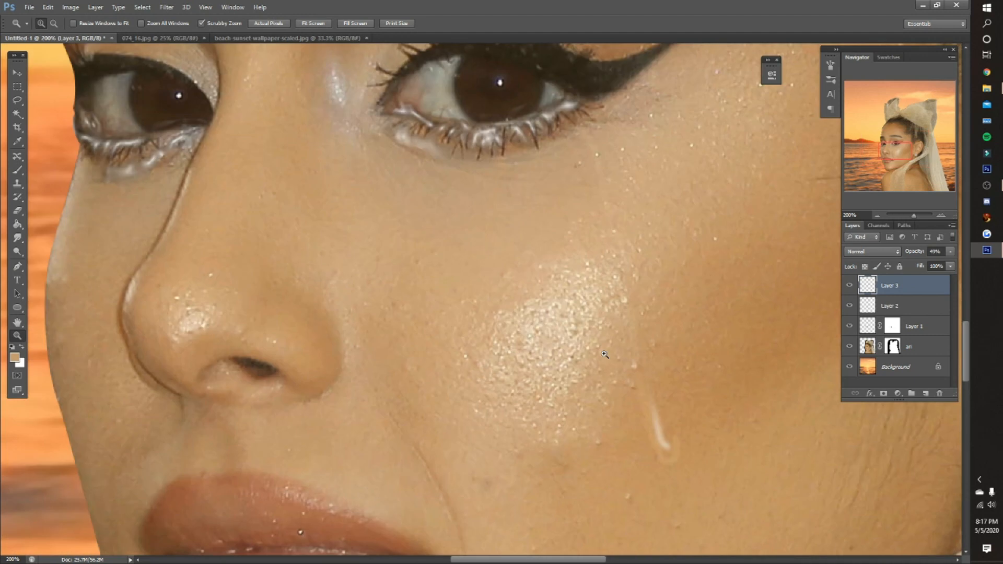
{"action": "key", "text": "alt+bracketleft"}
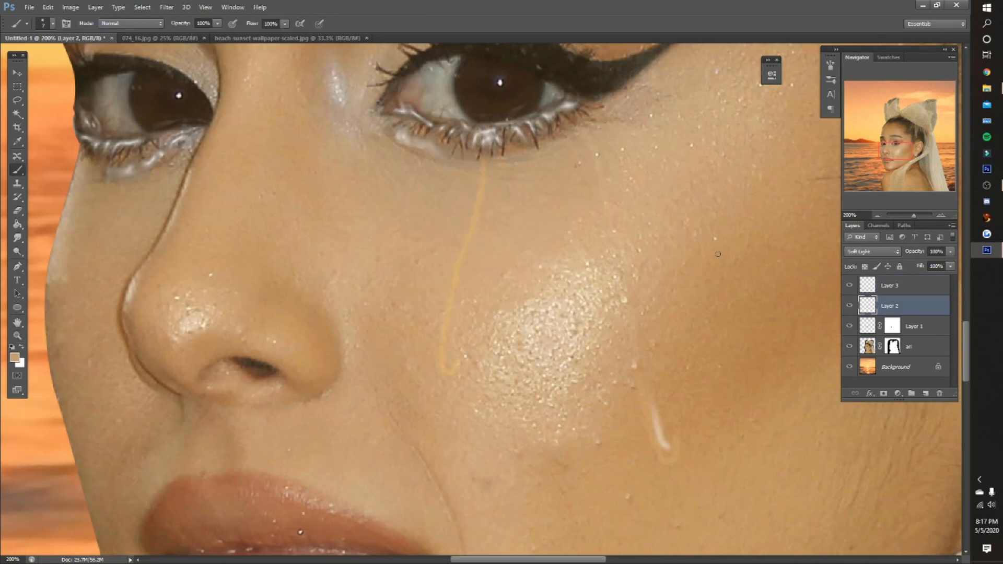
{"action": "key", "text": "ctrl+u"}
{"action": "left_click_drag", "start_coordinate": [782, 199], "coordinate": [730, 199]}
{"action": "left_click", "coordinate": [906, 120]}
- Paint a small white highlight at the second tear's lower end on Layer 3 and smudge it at 25% strength
{"action": "left_click", "coordinate": [890, 286]}
{"action": "key", "text": "x"}
{"action": "left_click_drag", "start_coordinate": [448, 351], "coordinate": [447, 365]}
{"action": "left_click", "coordinate": [18, 238]}
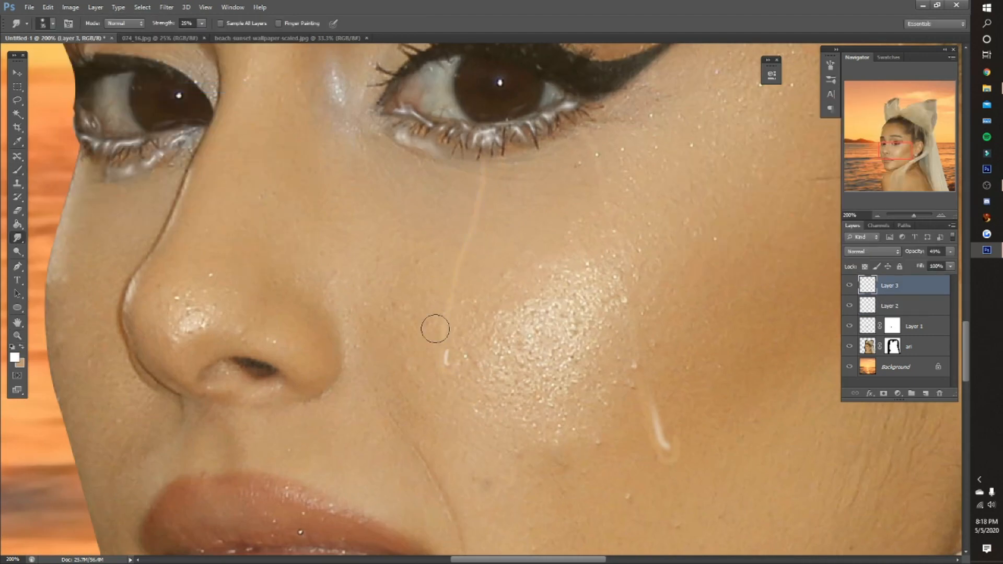
{"action": "scroll", "coordinate": [486, 261], "scroll_direction": "up", "scroll_amount": 3}
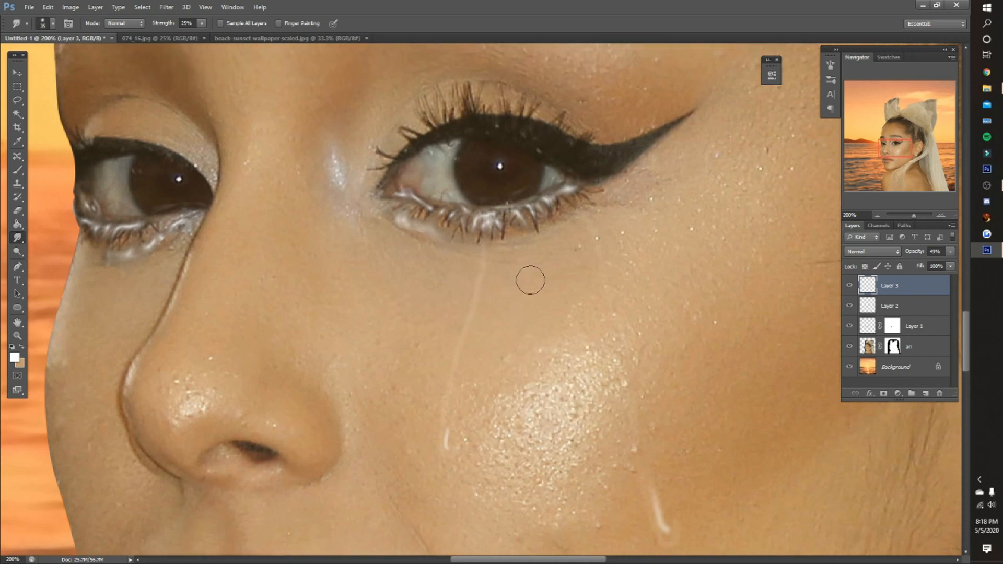
- Add a new layer directly above the woman's cutout and choose bright red as the brush colour
{"action": "left_click", "coordinate": [863, 348]}
{"action": "left_click", "coordinate": [925, 393]}
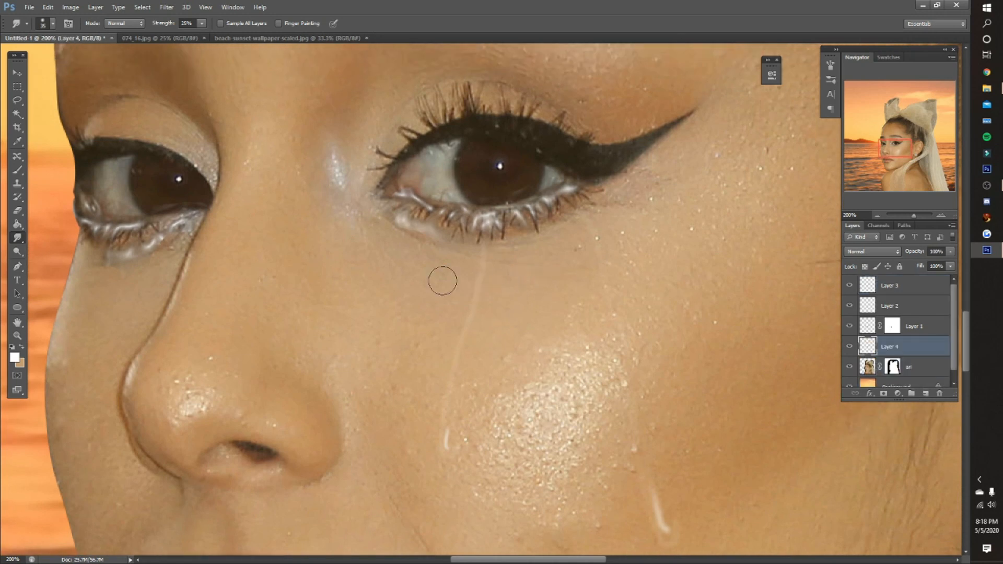
{"action": "left_click", "coordinate": [18, 170]}
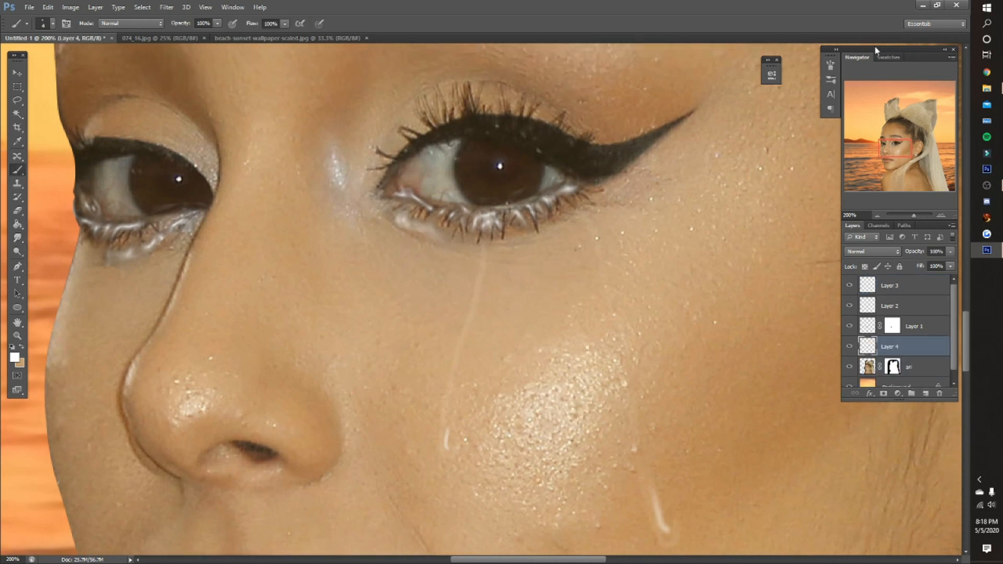
{"action": "left_click", "coordinate": [890, 57]}
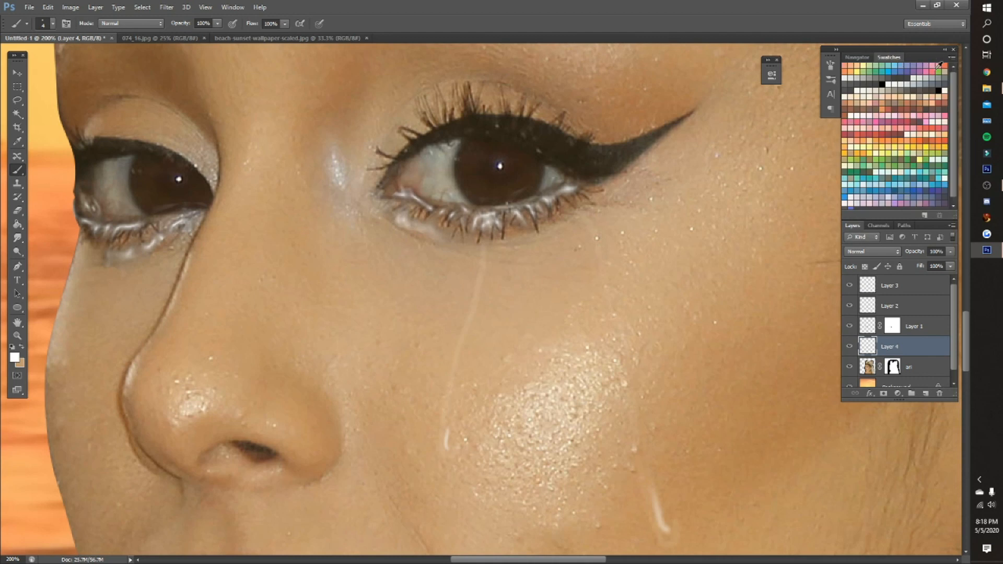
{"action": "scroll", "coordinate": [934, 82], "scroll_direction": "down", "scroll_amount": 1}
{"action": "left_click", "coordinate": [911, 116]}
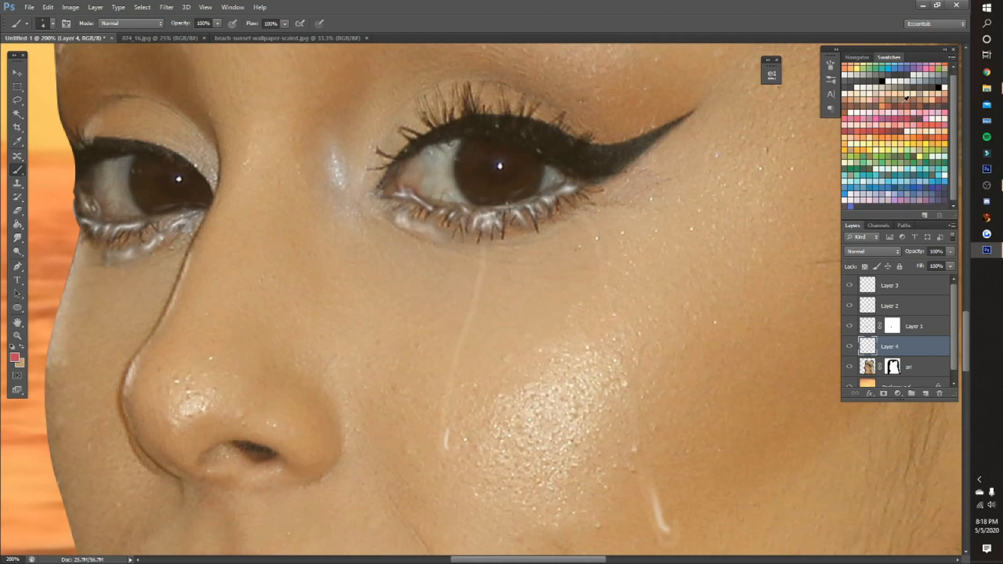
{"action": "left_click", "coordinate": [861, 59]}
{"action": "left_click", "coordinate": [15, 357]}
{"action": "left_click", "coordinate": [952, 249]}
- Paint red along the lower lash lines of both eyes and move the red layer to the top of the stack
{"action": "left_click_drag", "start_coordinate": [369, 211], "coordinate": [610, 196]}
{"action": "left_click_drag", "start_coordinate": [890, 346], "coordinate": [890, 282]}
{"action": "left_click_drag", "start_coordinate": [180, 227], "coordinate": [166, 235]}
- Set the red layer's blend mode to Soft Light and its opacity to 16%
{"action": "left_click", "coordinate": [872, 252]}
{"action": "left_click", "coordinate": [864, 334]}
{"action": "left_click_drag", "start_coordinate": [950, 252], "coordinate": [910, 261]}
- Brush red tint over the upper eyelids on Layer 4 with an enlarged brush
{"action": "key", "text": "z"}
{"action": "key", "text": "ctrl+0"}
{"action": "left_click", "coordinate": [435, 355]}
{"action": "key", "text": "b"}
{"action": "key", "text": "bracketright"}
{"action": "key", "text": "bracketright"}
{"action": "key", "text": "bracketright"}
{"action": "key", "text": "bracketright"}
{"action": "key", "text": "bracketright"}
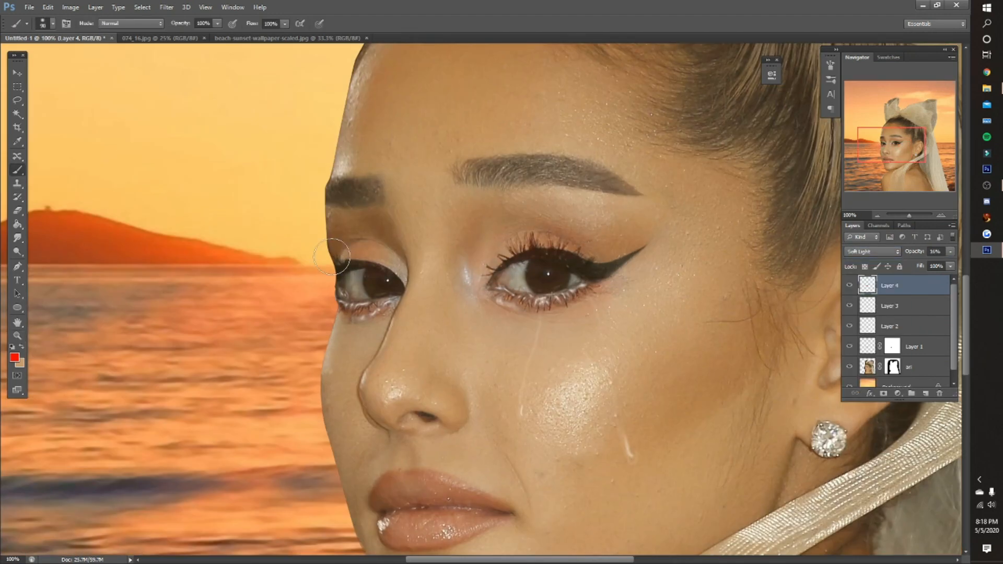
- Examine the red eye tint and tear streaks in the whole composition and up close
{"action": "scroll", "coordinate": [348, 256], "scroll_direction": "down", "scroll_amount": 1}
{"action": "key", "text": "z"}
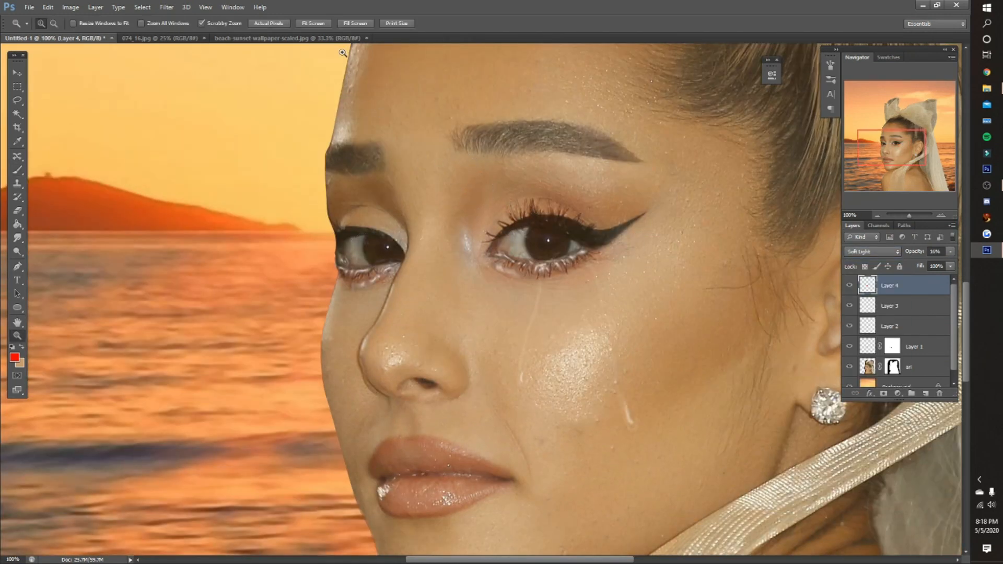
{"action": "left_click", "coordinate": [312, 24]}
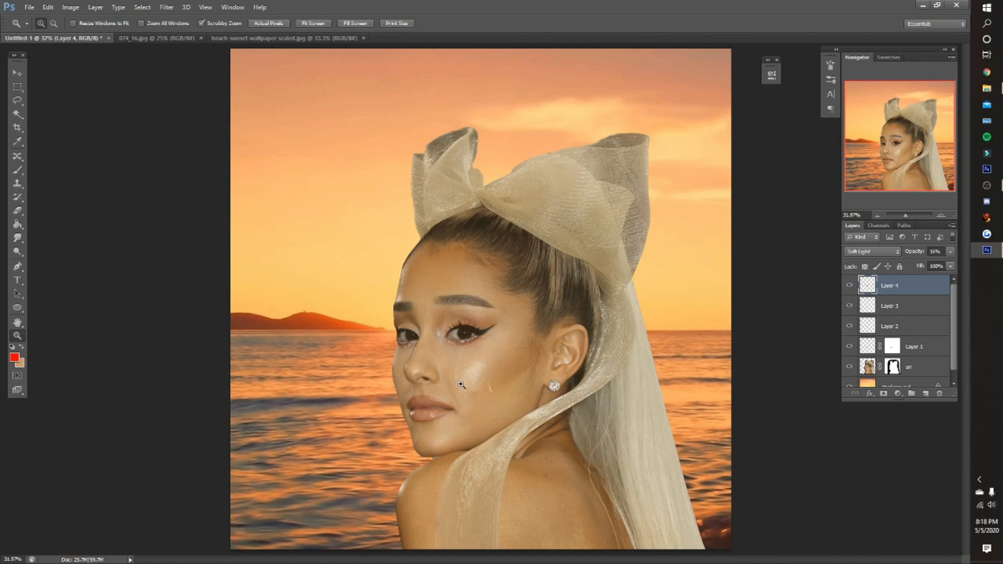
{"action": "left_click", "coordinate": [457, 366]}
{"action": "left_click", "coordinate": [458, 366]}
{"action": "left_click", "coordinate": [458, 366]}
{"action": "left_click", "coordinate": [445, 351]}
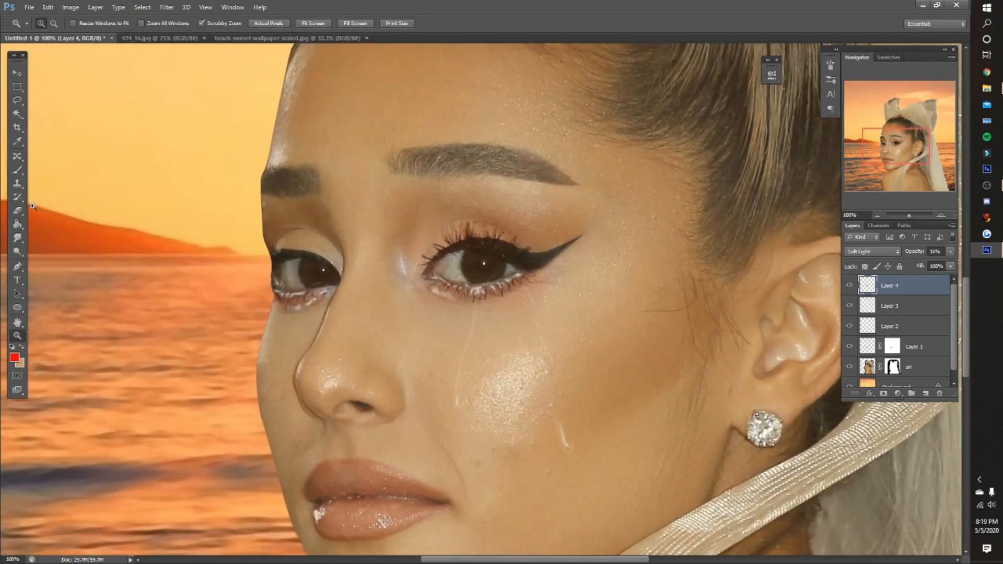
- Paint red tint over the tip of the nose on Layer 4 with a soft 125 px brush
{"action": "left_click", "coordinate": [17, 210]}
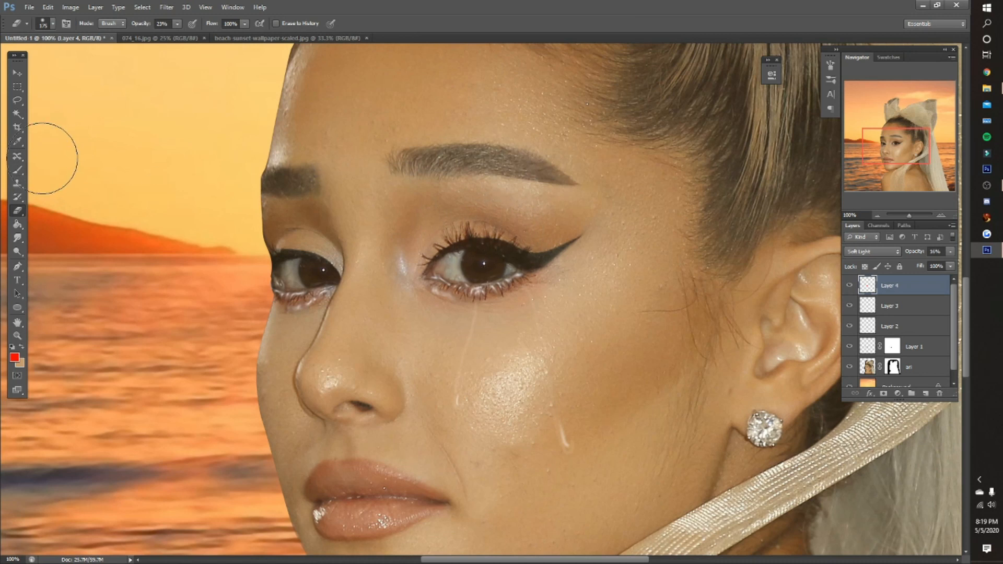
{"action": "left_click", "coordinate": [20, 175]}
{"action": "scroll", "coordinate": [321, 324], "scroll_direction": "down", "scroll_amount": 3}
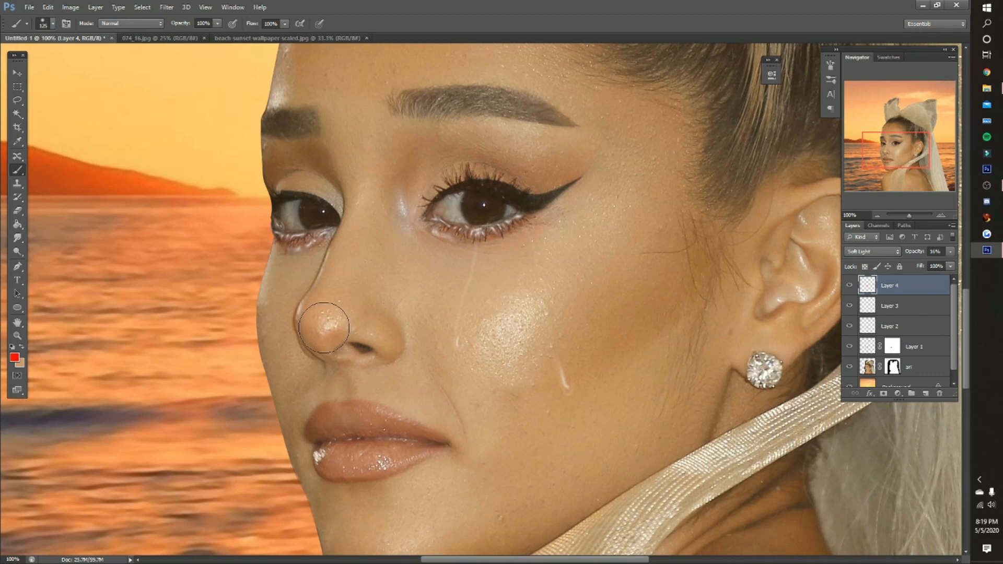
{"action": "scroll", "coordinate": [564, 293], "scroll_direction": "up", "scroll_amount": 2}
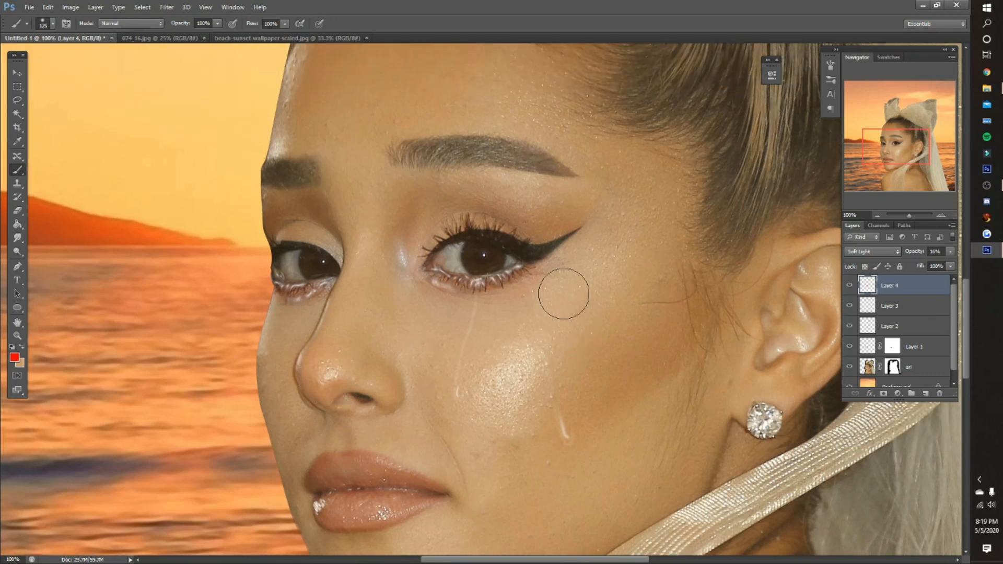
{"action": "left_click_drag", "start_coordinate": [890, 147], "coordinate": [897, 146]}
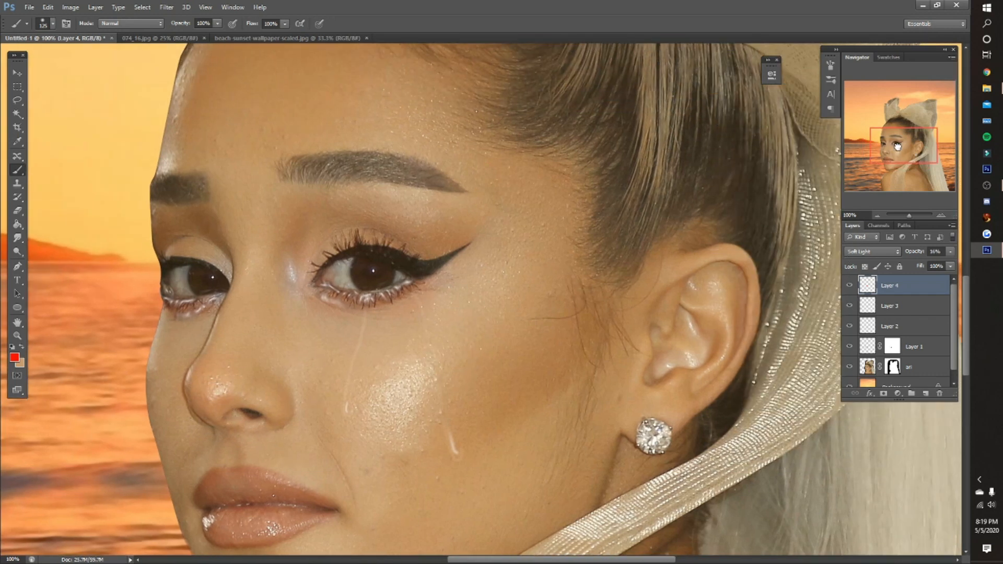
{"action": "key", "text": "z"}
{"action": "key", "text": "ctrl+0"}
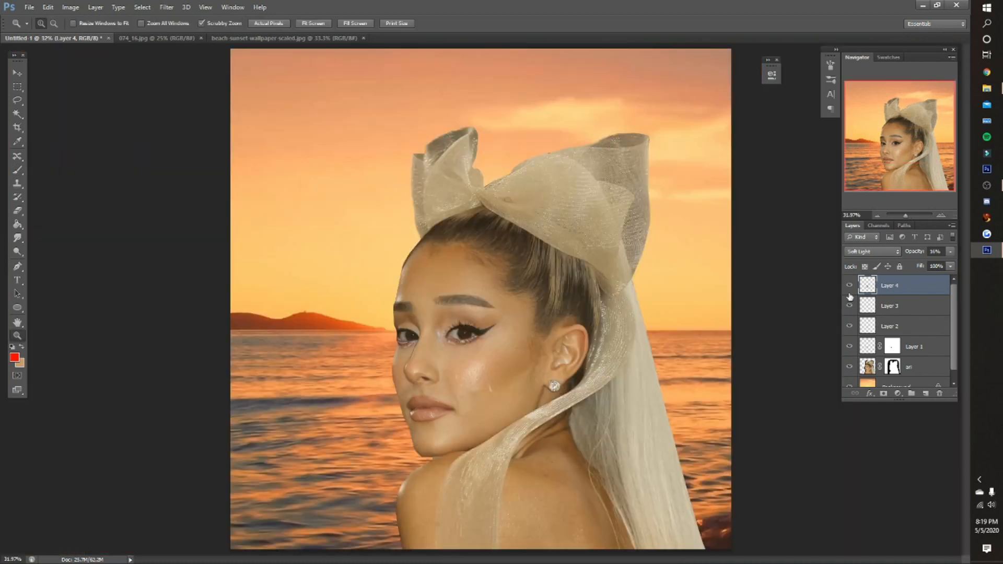
{"action": "left_click", "coordinate": [423, 398]}
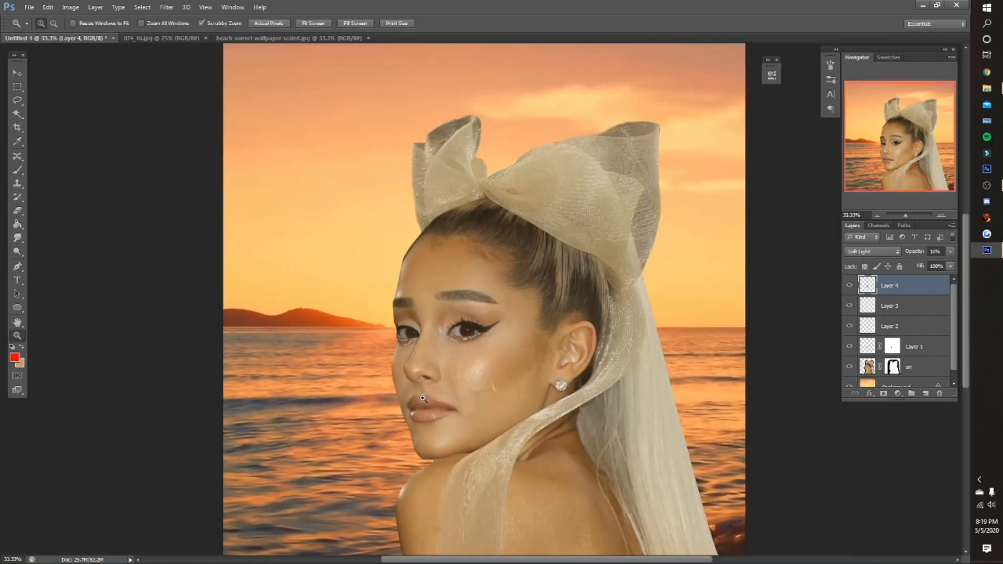
{"action": "left_click", "coordinate": [423, 398]}
{"action": "key", "text": "ctrl+0"}
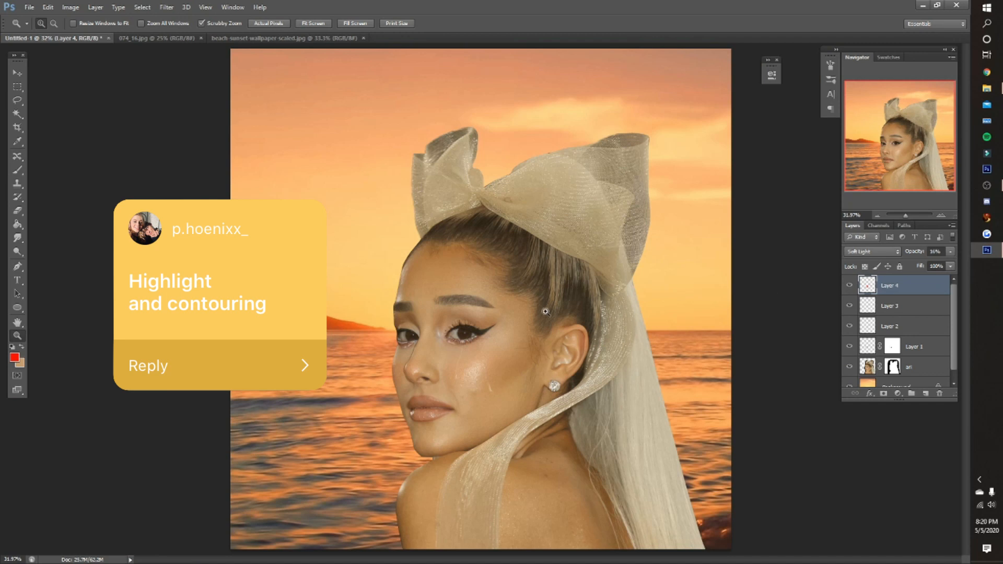
- Add a new layer above Layer 4 and fill it with 50% gray in Normal mode at 100% opacity
{"action": "left_click", "coordinate": [926, 394]}
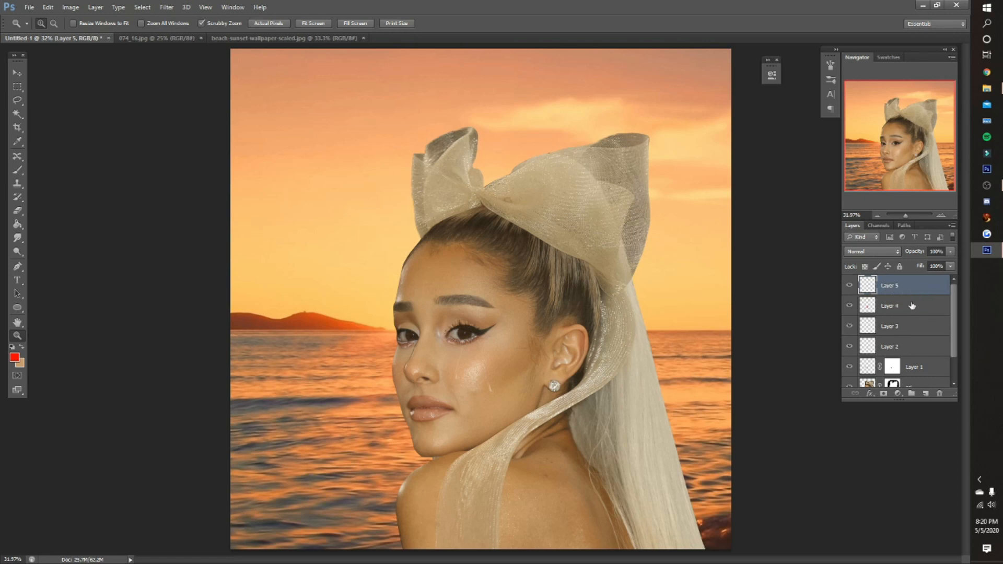
{"action": "left_click", "coordinate": [47, 7]}
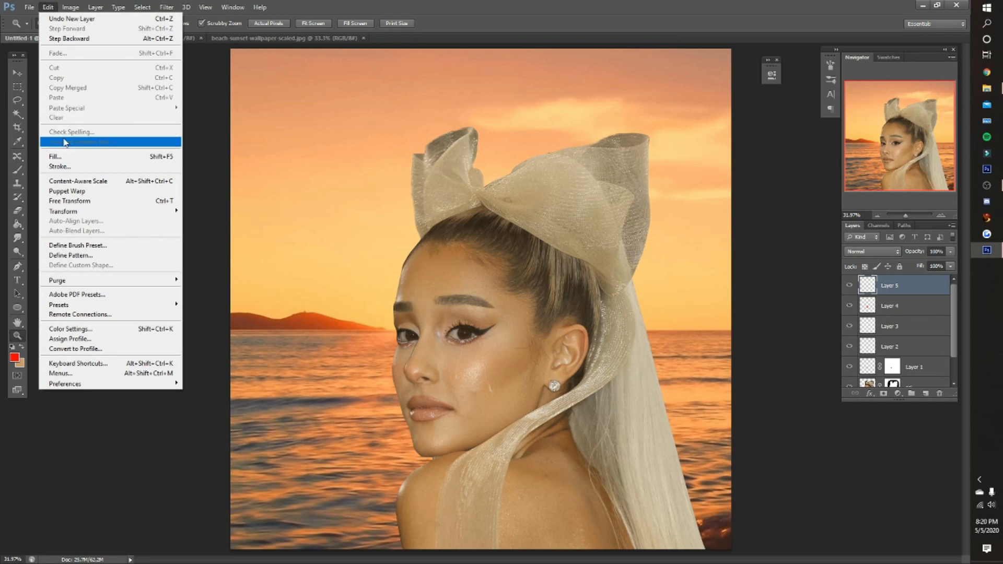
{"action": "left_click", "coordinate": [65, 157]}
{"action": "left_click", "coordinate": [502, 173]}
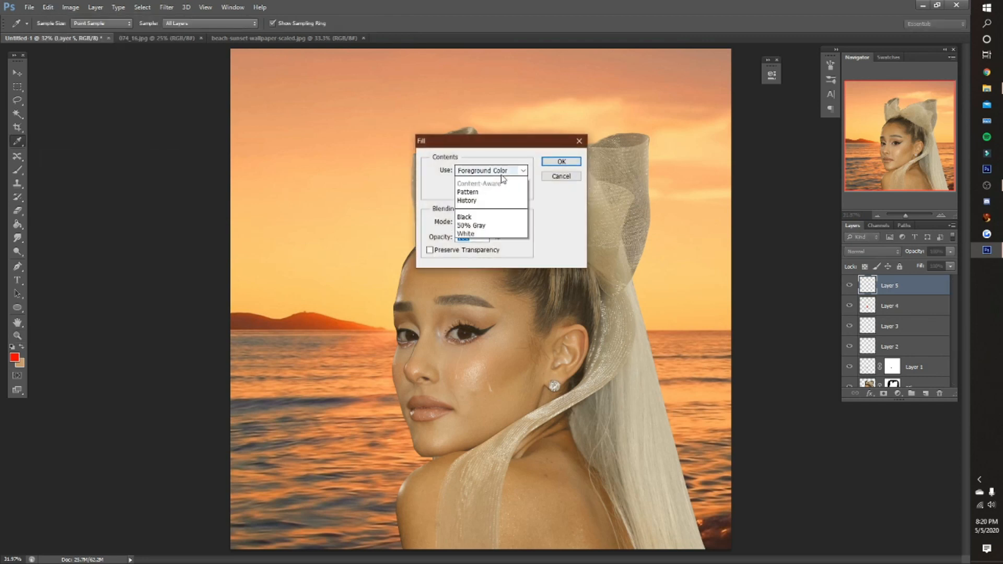
{"action": "left_click", "coordinate": [468, 258]}
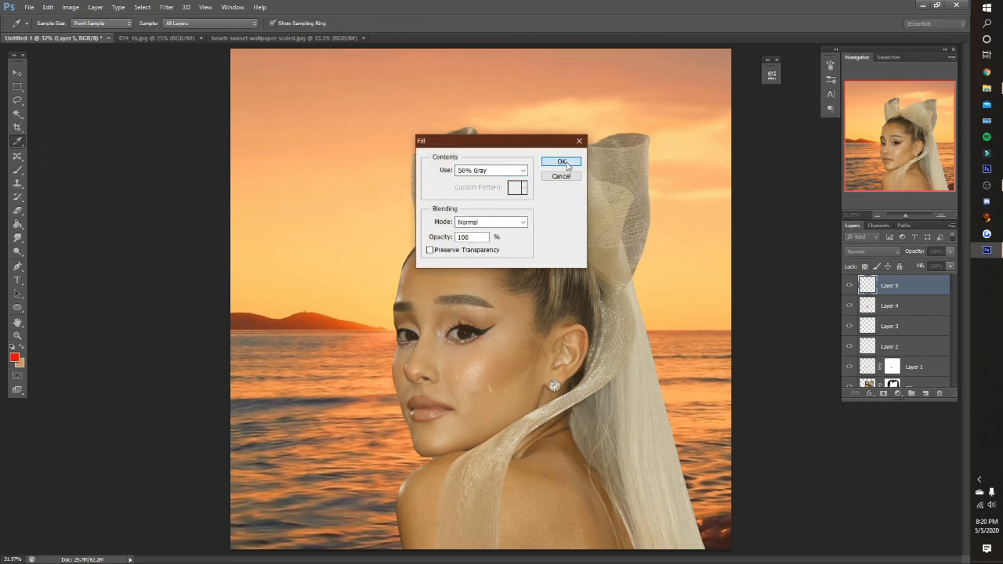
{"action": "left_click", "coordinate": [561, 162]}
- Set the gray layer's blend mode to Overlay
{"action": "key", "text": "z"}
{"action": "left_click", "coordinate": [878, 252]}
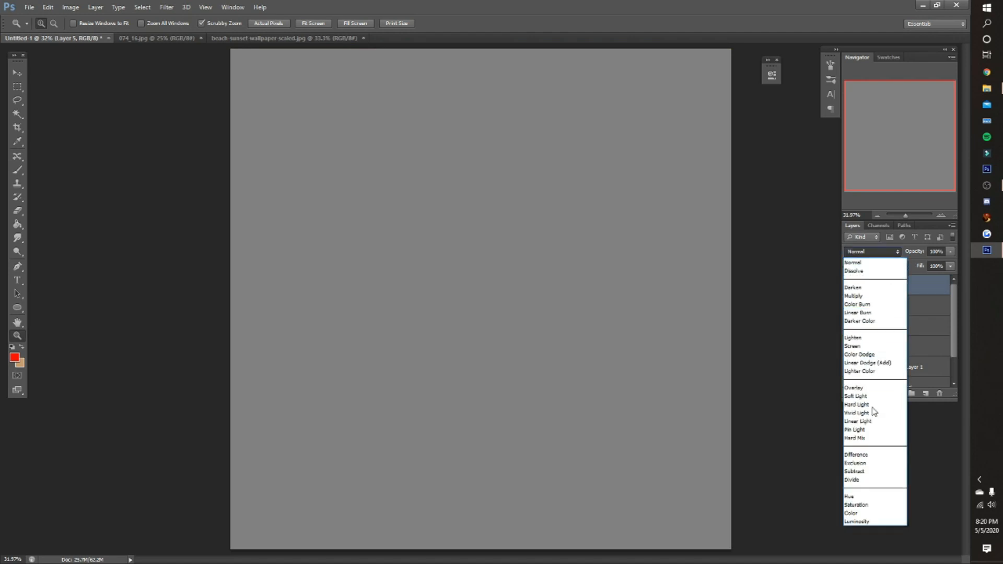
{"action": "left_click", "coordinate": [864, 389]}
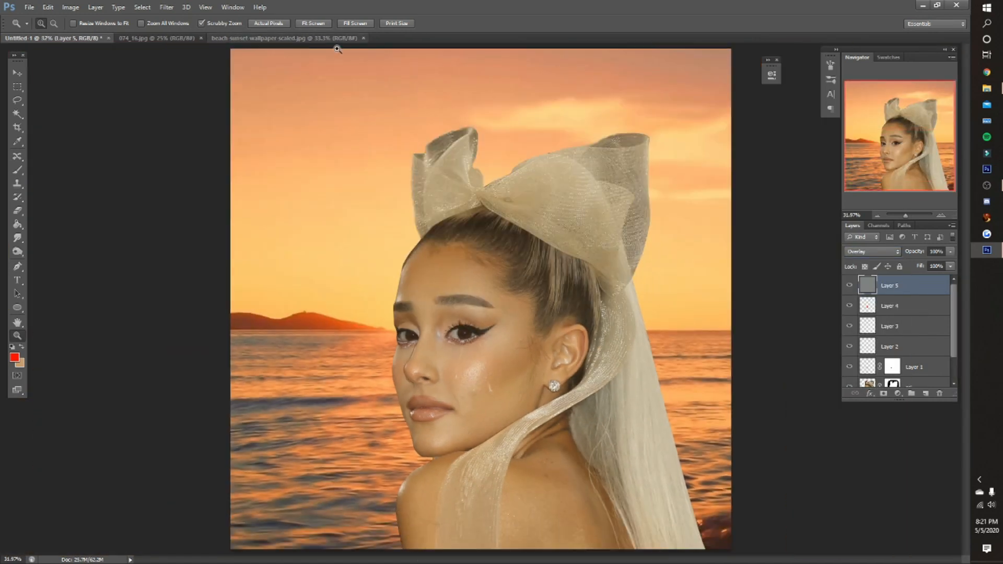
- Try desaturating the skin beside the outer eye corner on the ari layer with the Sponge tool
{"action": "left_click", "coordinate": [24, 253]}
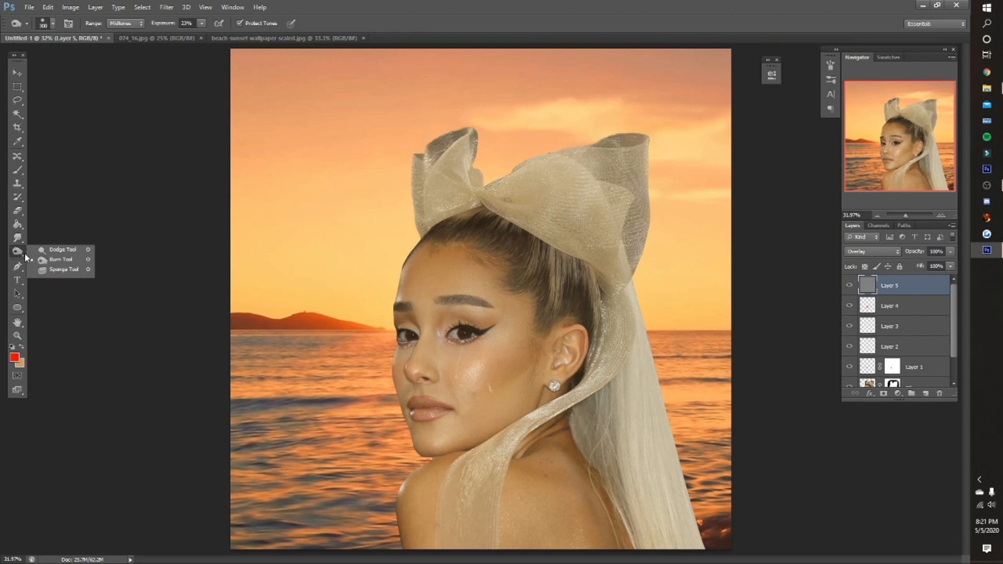
{"action": "left_click", "coordinate": [43, 260]}
{"action": "left_click", "coordinate": [21, 252]}
{"action": "left_click", "coordinate": [52, 271]}
{"action": "scroll", "coordinate": [901, 350], "scroll_direction": "down", "scroll_amount": 1}
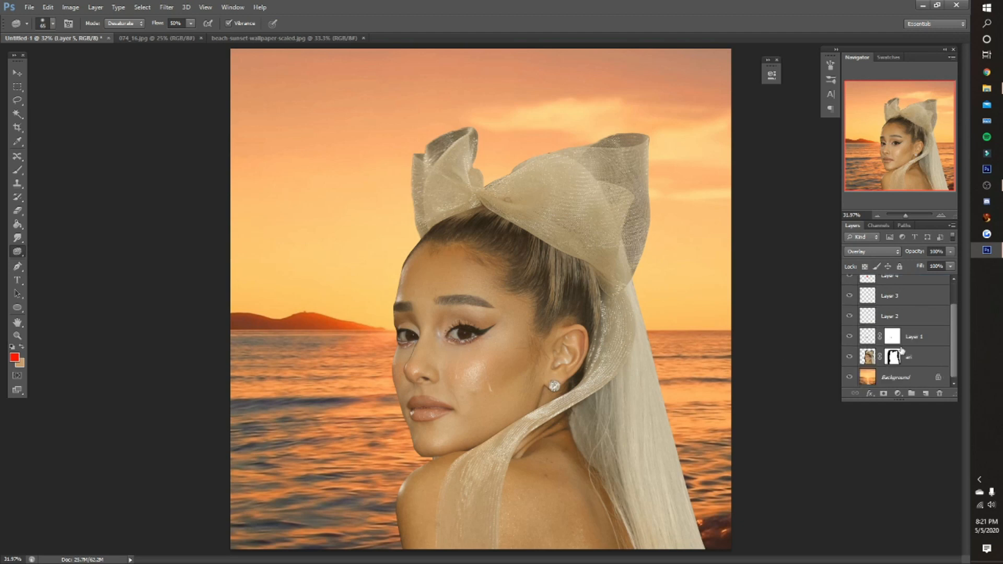
{"action": "left_click", "coordinate": [867, 356]}
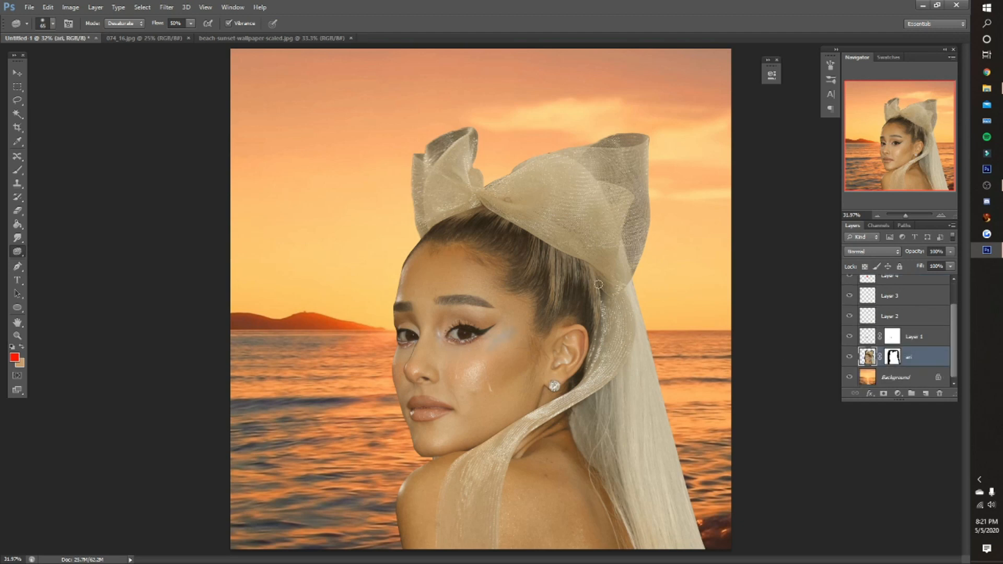
{"action": "key", "text": "alt+period"}
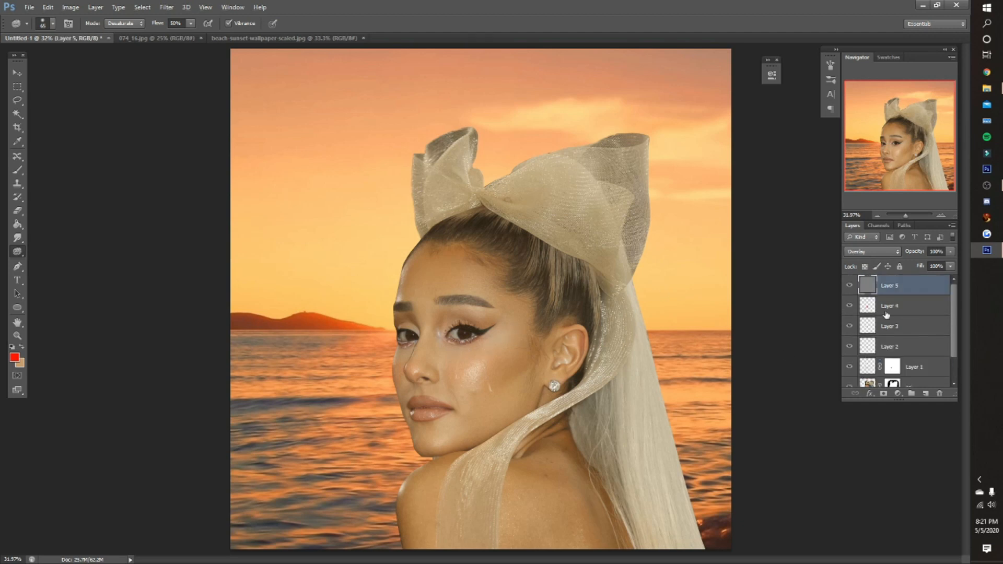
- Activate the Burn tool for the gray Layer 5 and set its range to Highlights
{"action": "key", "text": "z"}
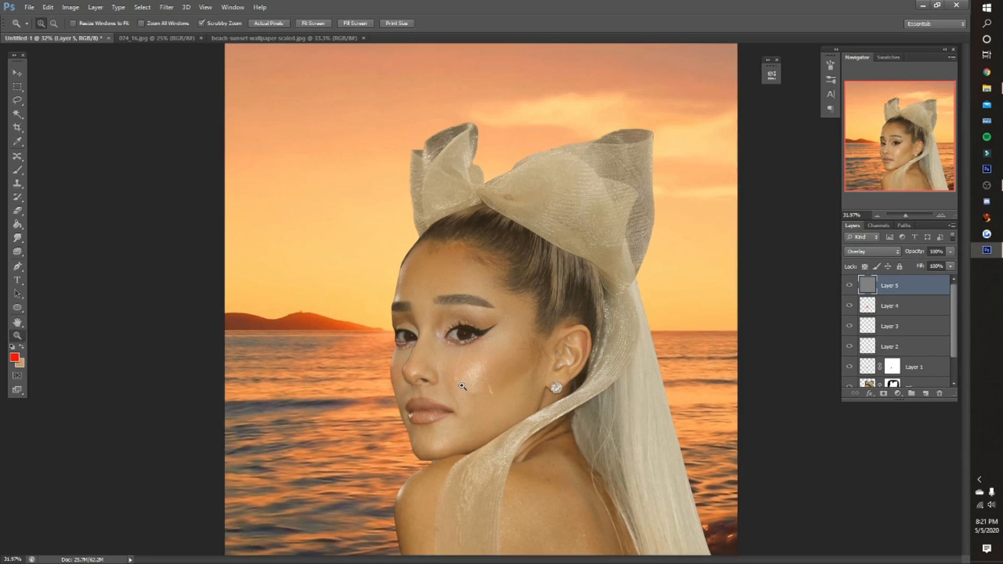
{"action": "left_click", "coordinate": [456, 332]}
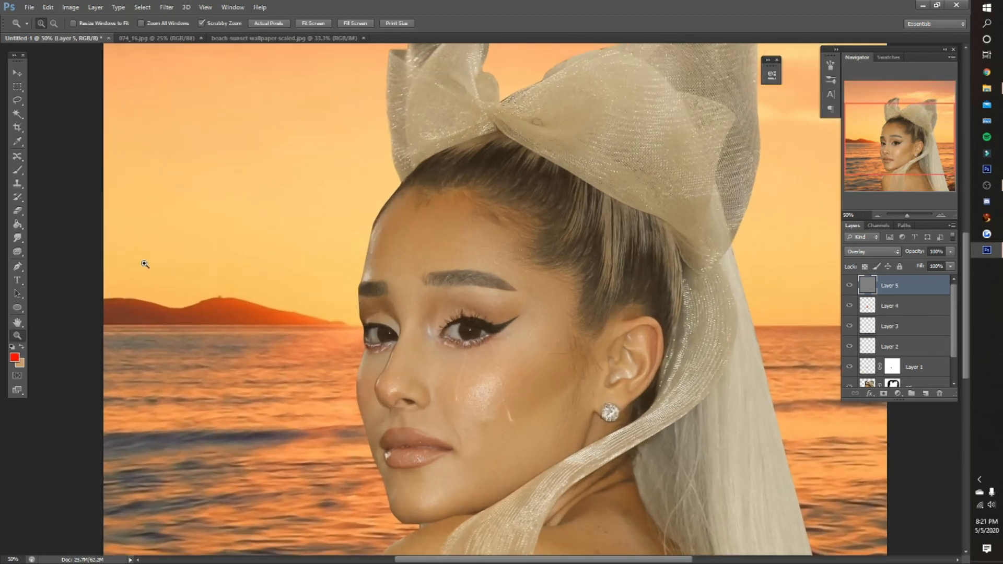
{"action": "left_click", "coordinate": [17, 251]}
{"action": "scroll", "coordinate": [236, 100], "scroll_direction": "down", "scroll_amount": 2}
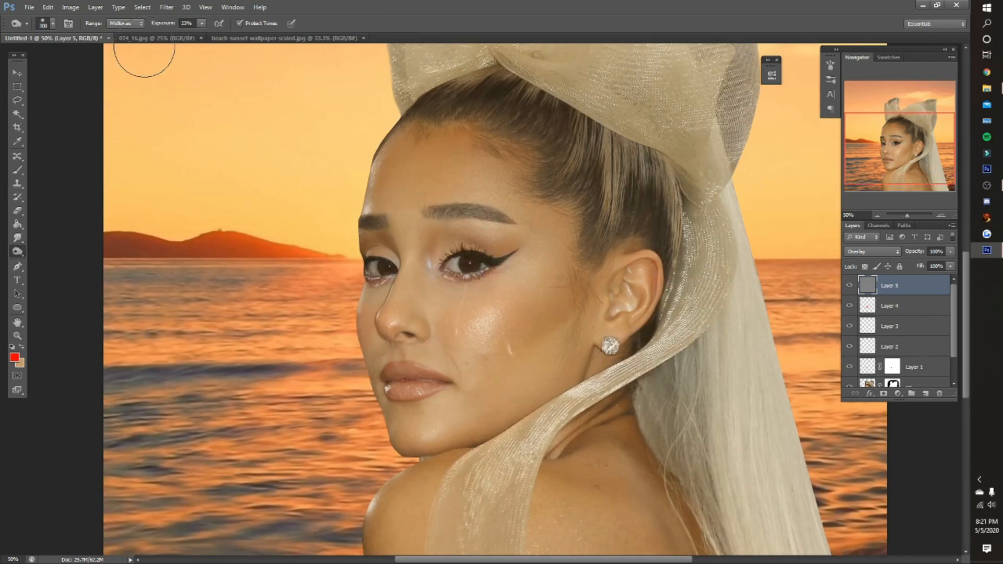
{"action": "left_click", "coordinate": [121, 24]}
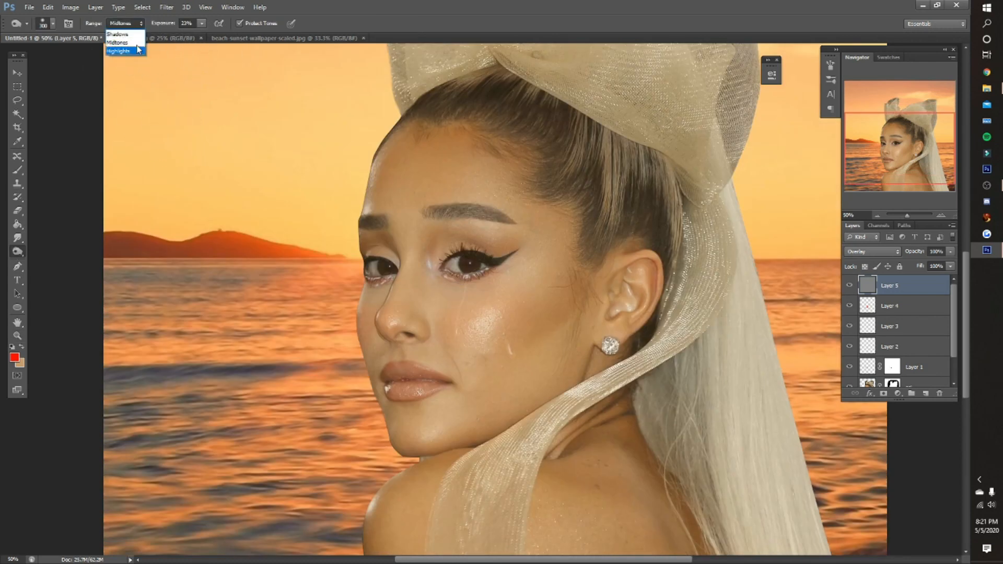
{"action": "left_click", "coordinate": [140, 50]}
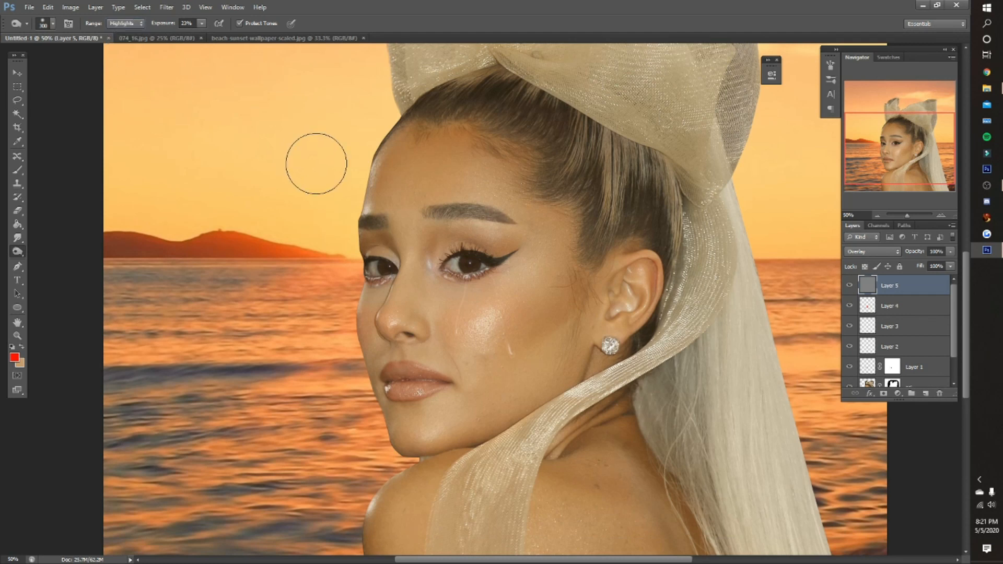
- Try burning the bright rim along the shoulder's edge on Layer 5 with a much smaller brush
{"action": "key", "text": "bracketleft"}
{"action": "key", "text": "bracketleft"}
{"action": "key", "text": "bracketleft"}
{"action": "key", "text": "z"}
{"action": "left_click", "coordinate": [364, 537]}
{"action": "left_click", "coordinate": [364, 537]}
{"action": "scroll", "coordinate": [325, 433], "scroll_direction": "down", "scroll_amount": 2}
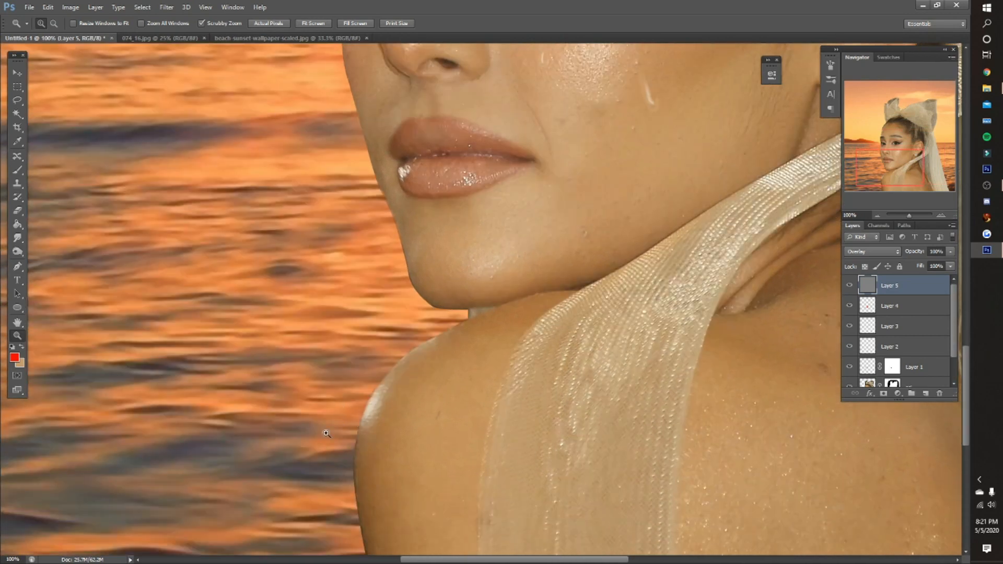
{"action": "key", "text": "o"}
{"action": "key", "text": "bracketleft"}
{"action": "key", "text": "bracketleft"}
{"action": "key", "text": "bracketleft"}
{"action": "key", "text": "bracketleft"}
{"action": "key", "text": "bracketleft"}
{"action": "key", "text": "bracketleft"}
{"action": "key", "text": "bracketleft"}
{"action": "key", "text": "bracketleft"}
{"action": "key", "text": "bracketleft"}
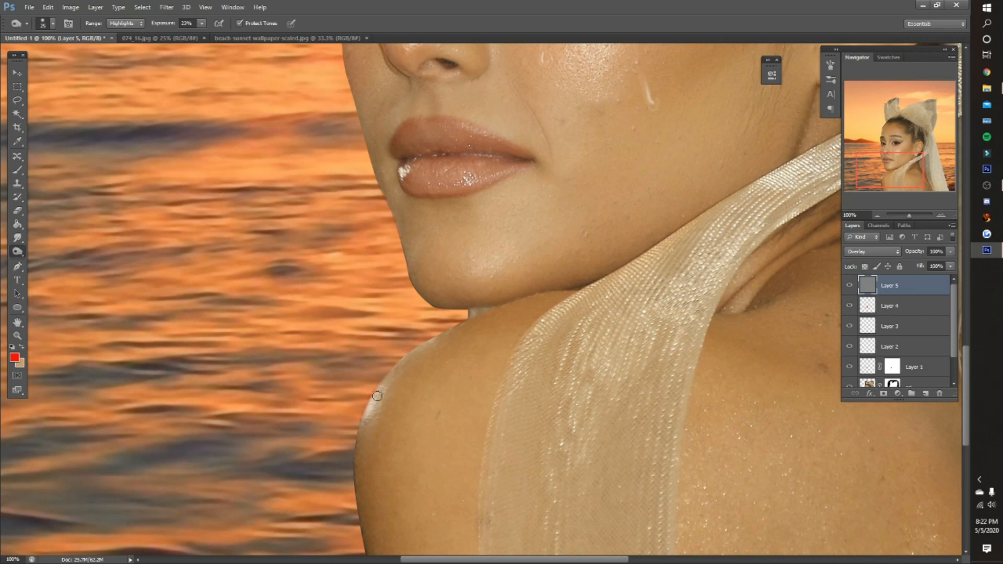
{"action": "left_click_drag", "start_coordinate": [371, 411], "coordinate": [451, 343]}
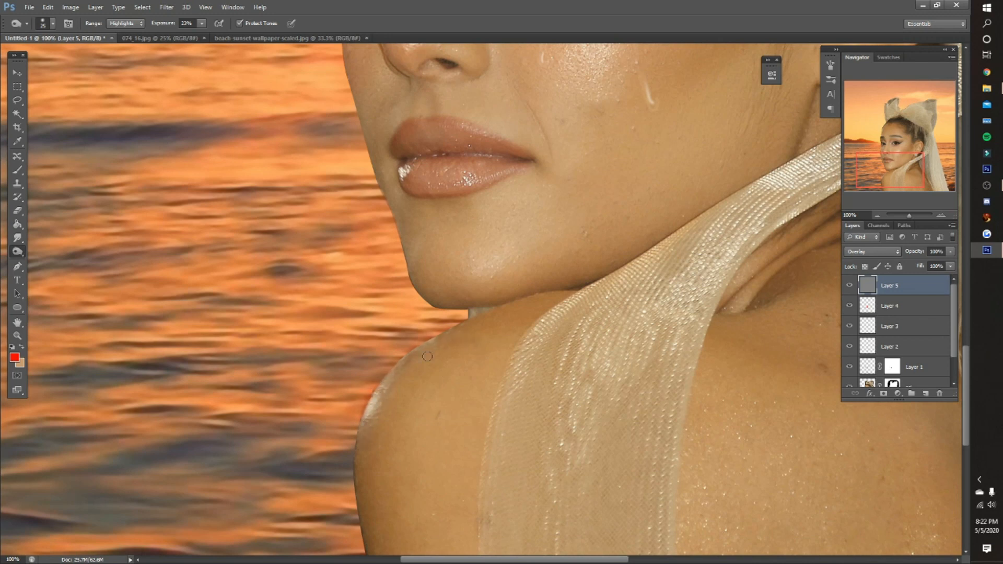
{"action": "key", "text": "ctrl+alt+z"}
{"action": "key", "text": "ctrl+alt+z"}
{"action": "key", "text": "ctrl+alt+z"}
{"action": "key", "text": "ctrl+alt+z"}
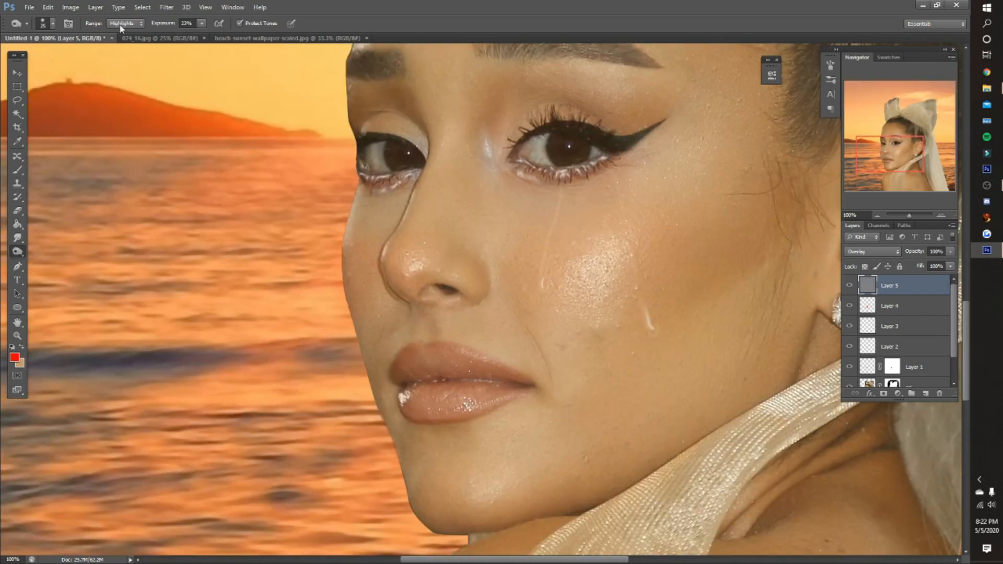
- Set the Burn tool's range to Midtones and enlarge its brush to 150 px
{"action": "left_click", "coordinate": [124, 24]}
{"action": "left_click", "coordinate": [125, 42]}
{"action": "key", "text": "bracketright"}
{"action": "key", "text": "bracketright"}
{"action": "key", "text": "bracketright"}
{"action": "key", "text": "bracketright"}
{"action": "key", "text": "bracketright"}
{"action": "key", "text": "bracketright"}
{"action": "key", "text": "bracketright"}
{"action": "key", "text": "bracketright"}
{"action": "key", "text": "bracketright"}
{"action": "key", "text": "bracketright"}
{"action": "key", "text": "bracketright"}
{"action": "key", "text": "ctrl+0"}
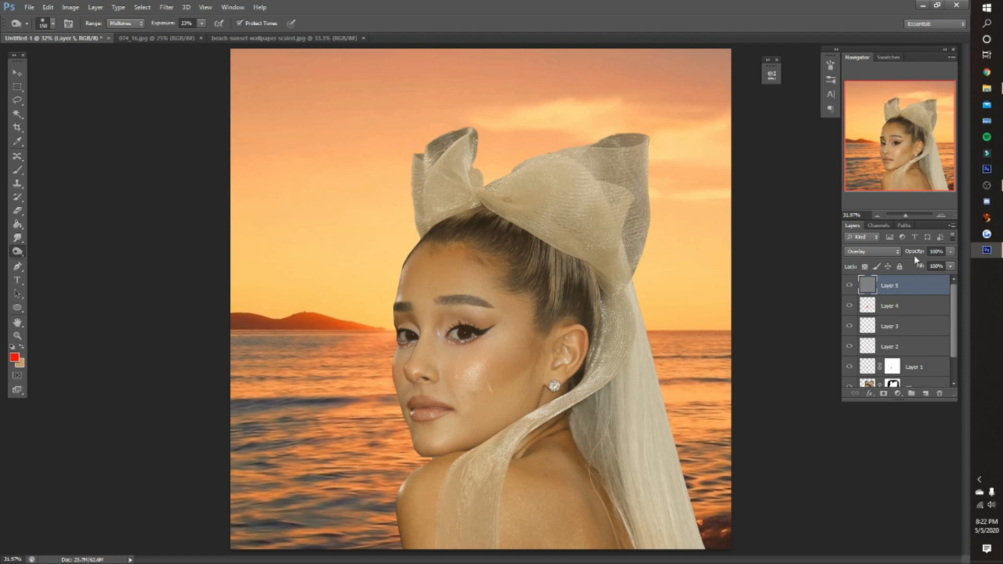
- Burn contour shading into the cheek, the side of the face and the back on Layer 5 using the Highlights range
{"action": "left_click", "coordinate": [125, 23]}
{"action": "left_click", "coordinate": [123, 50]}
{"action": "mouse_move", "coordinate": [482, 365]}
{"action": "left_mouse_down"}
{"action": "mouse_move", "coordinate": [488, 374]}
{"action": "mouse_move", "coordinate": [504, 357]}
{"action": "mouse_move", "coordinate": [497, 368]}
{"action": "mouse_move", "coordinate": [516, 337]}
{"action": "mouse_move", "coordinate": [475, 386]}
{"action": "mouse_move", "coordinate": [529, 340]}
{"action": "mouse_move", "coordinate": [511, 356]}
{"action": "mouse_move", "coordinate": [522, 297]}
{"action": "mouse_move", "coordinate": [524, 411]}
{"action": "mouse_move", "coordinate": [539, 381]}
{"action": "mouse_move", "coordinate": [518, 406]}
{"action": "mouse_move", "coordinate": [531, 347]}
{"action": "mouse_move", "coordinate": [519, 341]}
{"action": "left_mouse_up"}
{"action": "mouse_move", "coordinate": [529, 271]}
{"action": "left_mouse_down"}
{"action": "mouse_move", "coordinate": [514, 298]}
{"action": "mouse_move", "coordinate": [434, 248]}
{"action": "mouse_move", "coordinate": [396, 283]}
{"action": "mouse_move", "coordinate": [430, 257]}
{"action": "mouse_move", "coordinate": [518, 313]}
{"action": "mouse_move", "coordinate": [506, 425]}
{"action": "left_mouse_up"}
{"action": "left_click_drag", "start_coordinate": [588, 476], "coordinate": [614, 546]}
- Set Layer 5's opacity to 80% and compare the contour shading with the layer hidden and shown
{"action": "left_click_drag", "start_coordinate": [914, 252], "coordinate": [903, 252]}
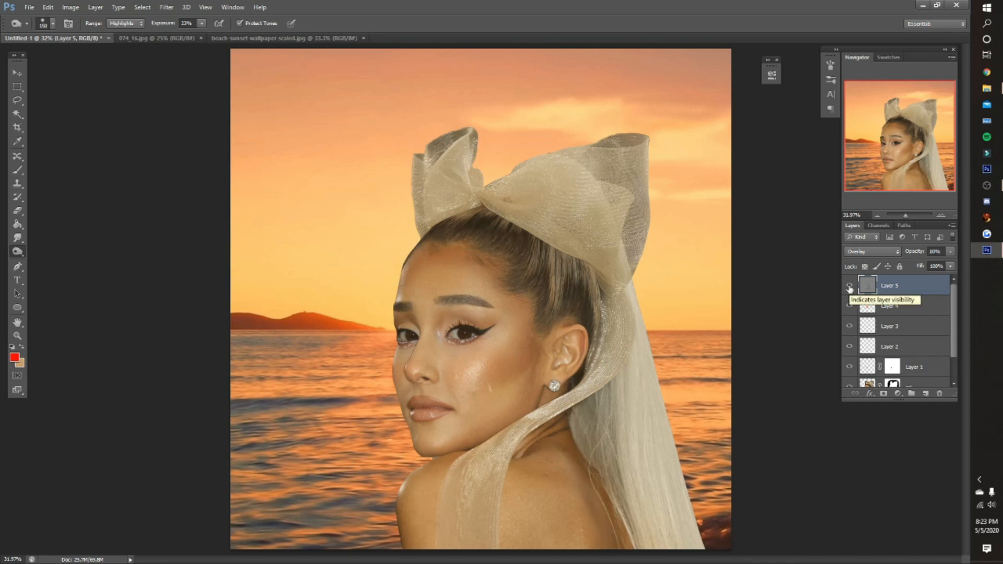
{"action": "left_click", "coordinate": [849, 286]}
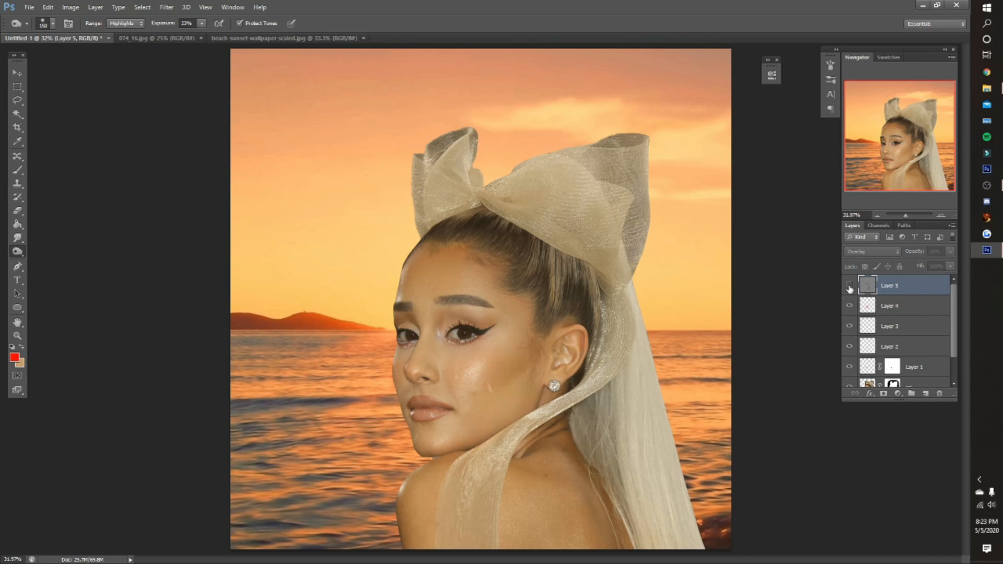
{"action": "left_click", "coordinate": [849, 286]}
{"action": "key", "text": "e"}
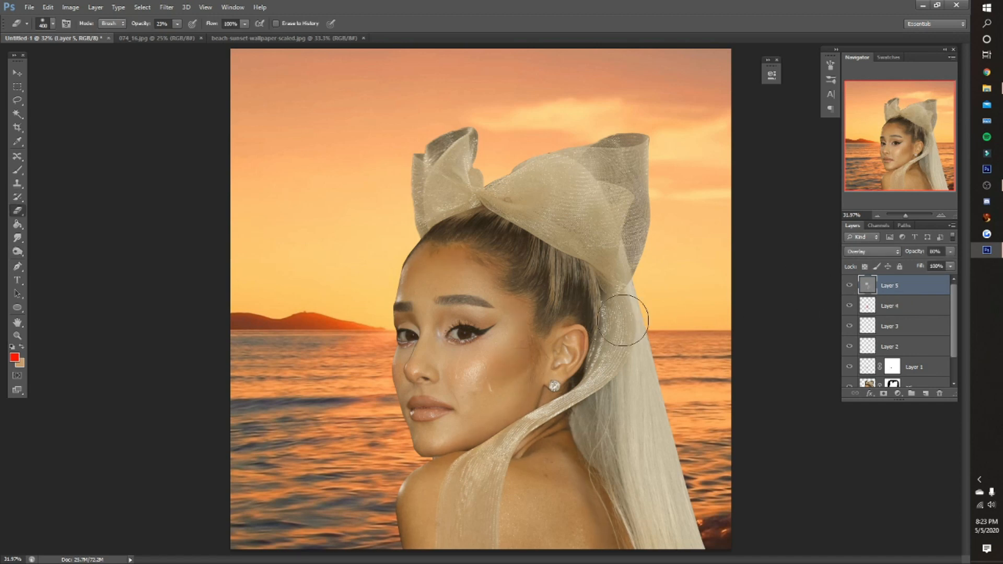
- Try brightening the shiny spot on the cheek with the Dodge tool in the Midtones range
{"action": "key", "text": "z"}
{"action": "left_click", "coordinate": [466, 294]}
{"action": "left_click", "coordinate": [418, 257]}
{"action": "scroll", "coordinate": [475, 269], "scroll_direction": "down", "scroll_amount": 10}
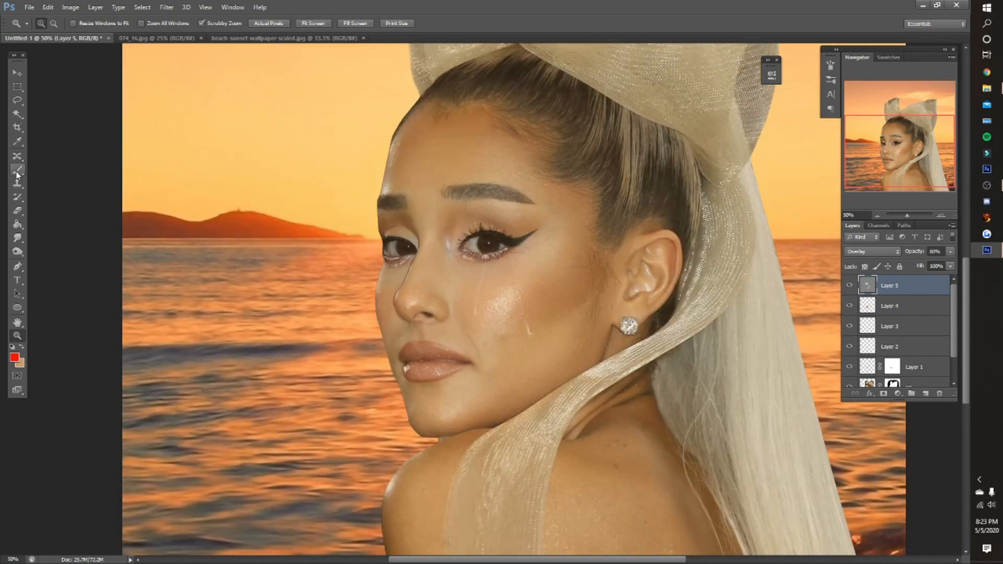
{"action": "left_click", "coordinate": [19, 253]}
{"action": "left_click", "coordinate": [37, 250]}
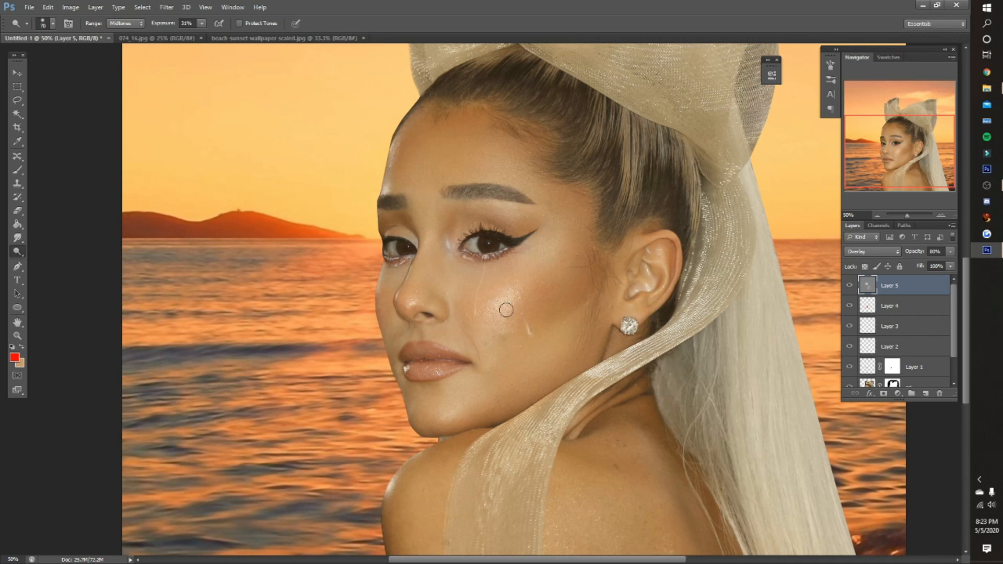
{"action": "left_click_drag", "start_coordinate": [502, 315], "coordinate": [515, 297]}
- Try other Dodge tonal ranges, brightening a streak along the cheekbone below the outer eye corner with Highlights
{"action": "left_click", "coordinate": [137, 25]}
{"action": "left_click", "coordinate": [133, 45]}
{"action": "left_click", "coordinate": [123, 26]}
{"action": "left_click", "coordinate": [124, 34]}
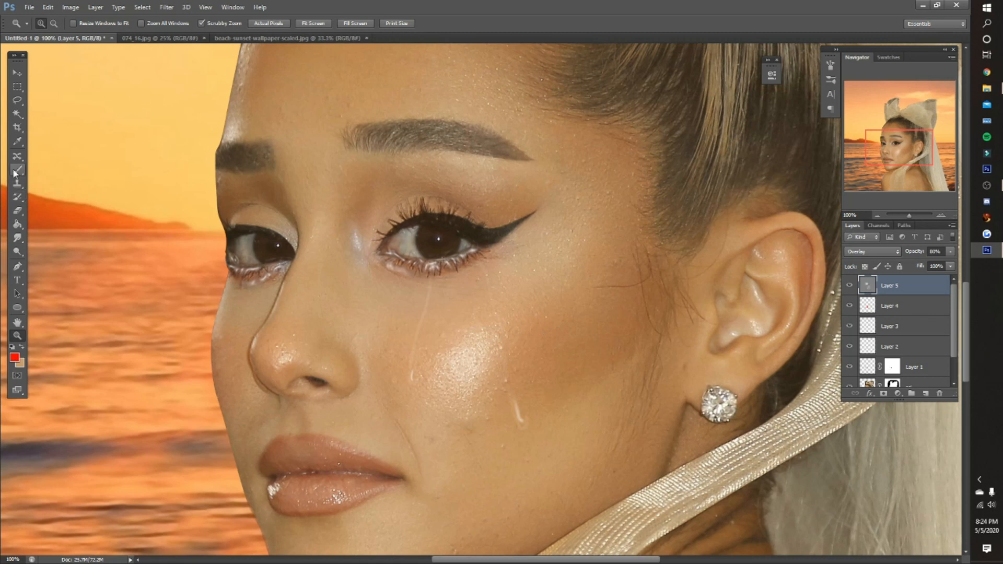
{"action": "left_click", "coordinate": [18, 252]}
{"action": "left_click", "coordinate": [49, 8]}
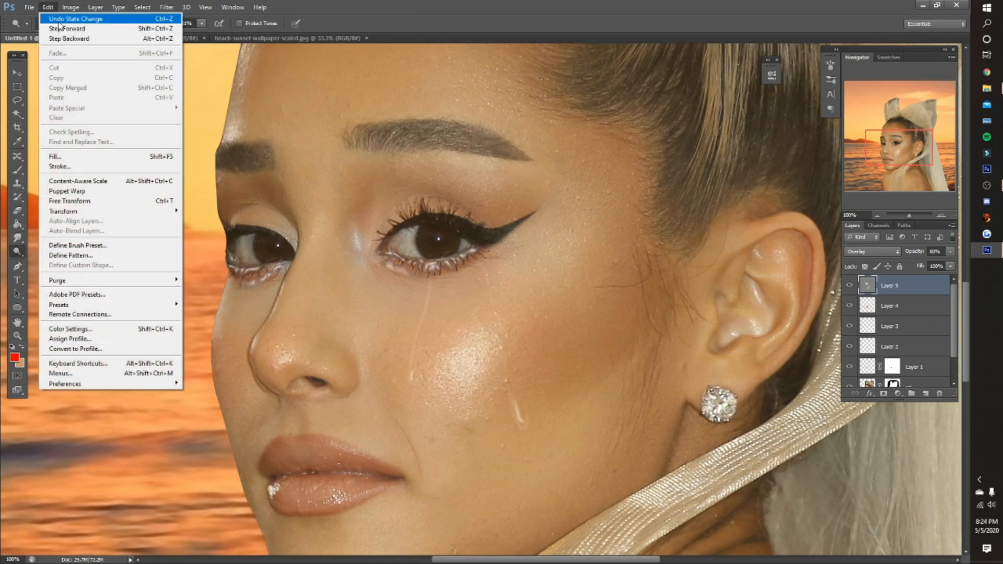
{"action": "left_click", "coordinate": [60, 29]}
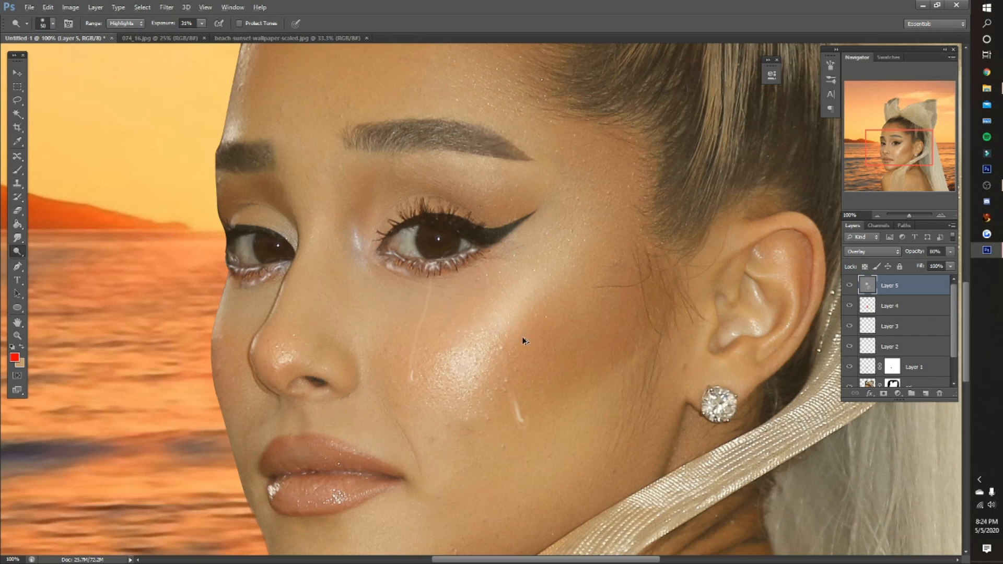
{"action": "key", "text": "ctrl+z"}
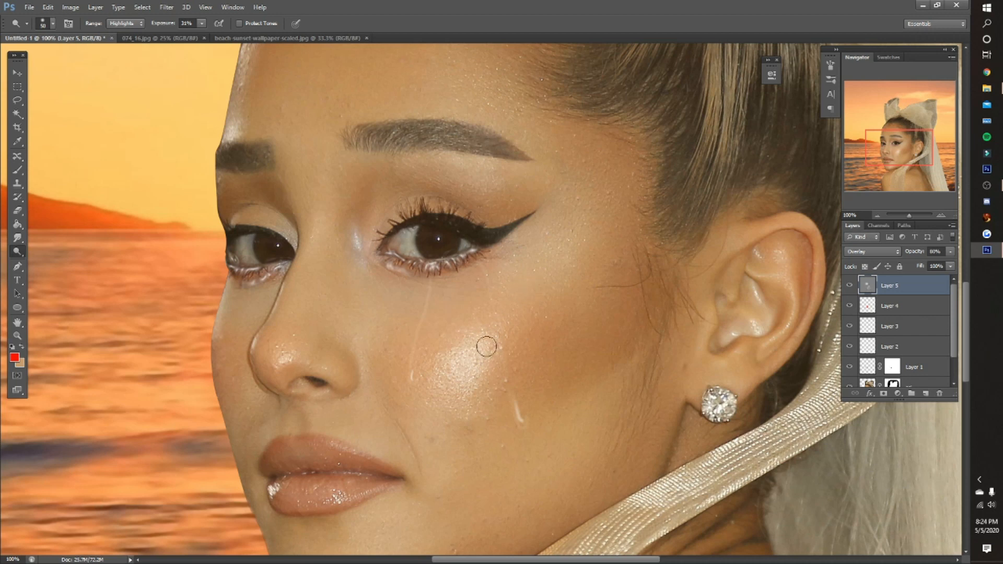
- Add a new layer directly below Layer 5 and set the foreground color to white
{"action": "left_click", "coordinate": [925, 393], "text": "ctrl"}
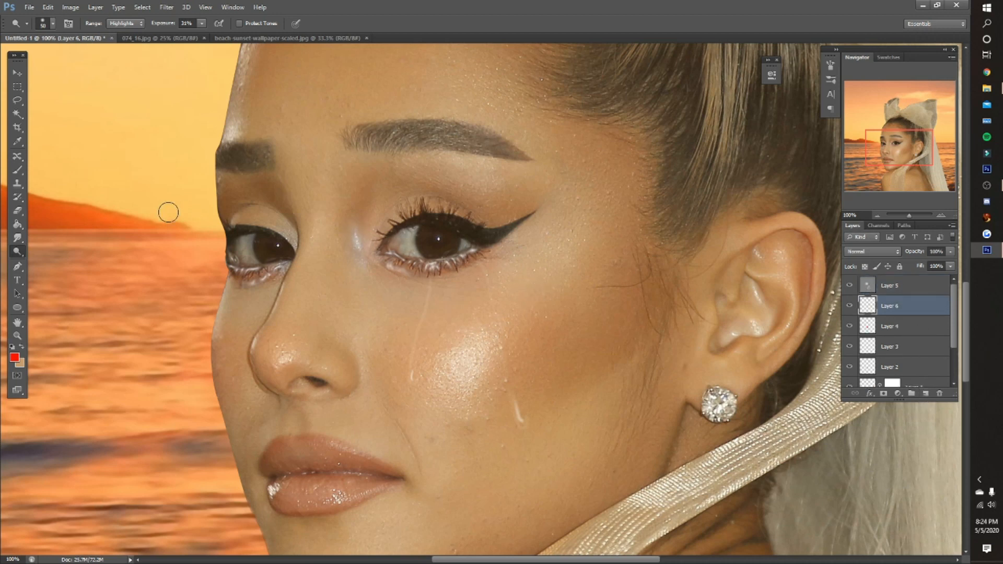
{"action": "left_click", "coordinate": [12, 347]}
{"action": "left_click", "coordinate": [22, 348]}
- Choose a speckled textured brush tip for the Brush tool
{"action": "left_click", "coordinate": [17, 170]}
{"action": "right_click", "coordinate": [366, 172]}
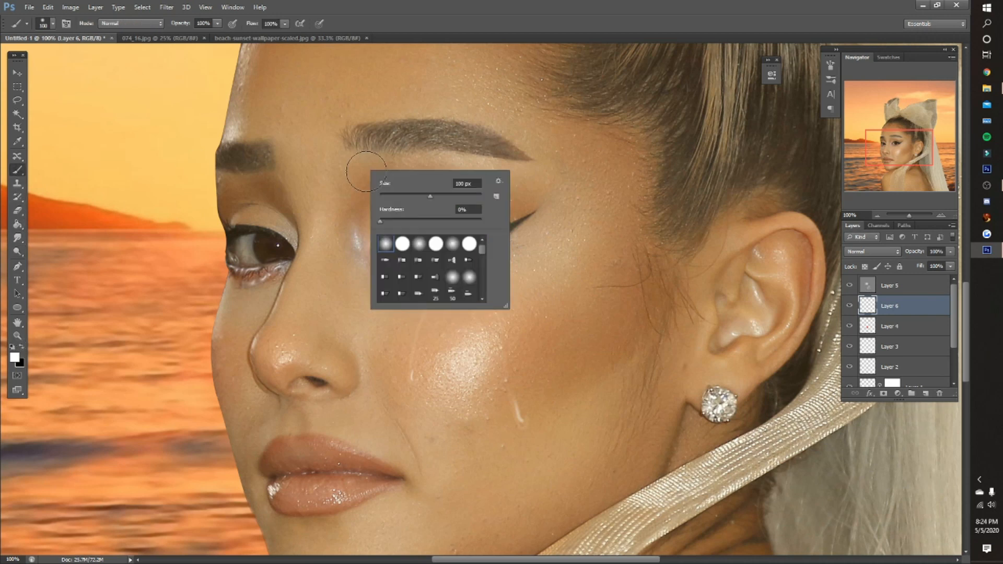
{"action": "scroll", "coordinate": [460, 261], "scroll_direction": "down", "scroll_amount": 3}
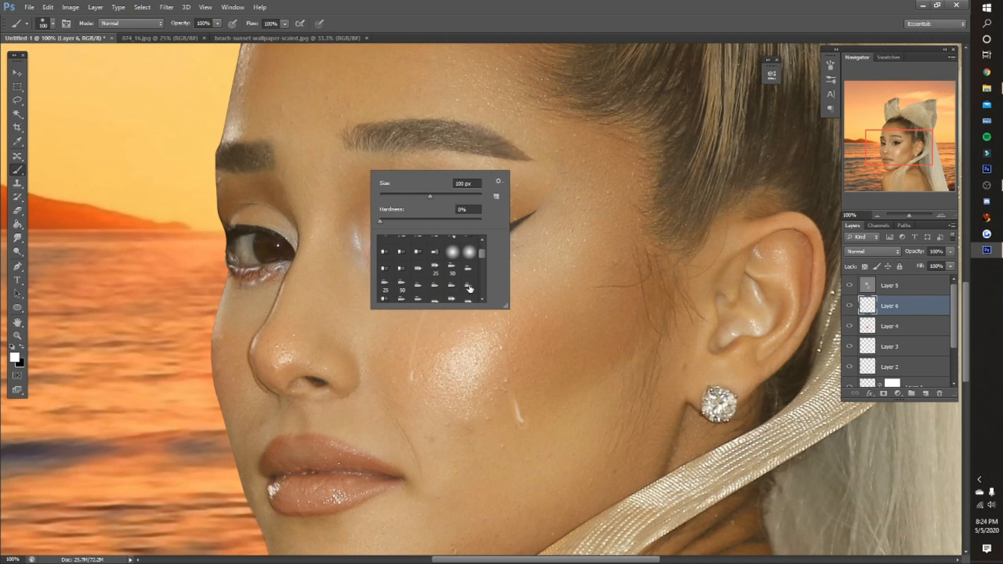
{"action": "left_click", "coordinate": [469, 277]}
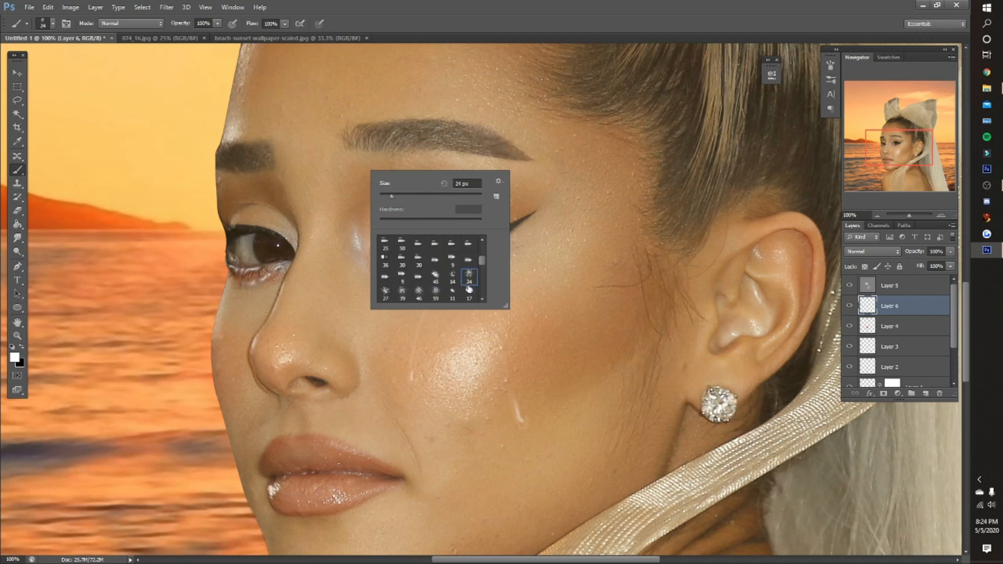
{"action": "scroll", "coordinate": [482, 262], "scroll_direction": "up", "scroll_amount": 4}
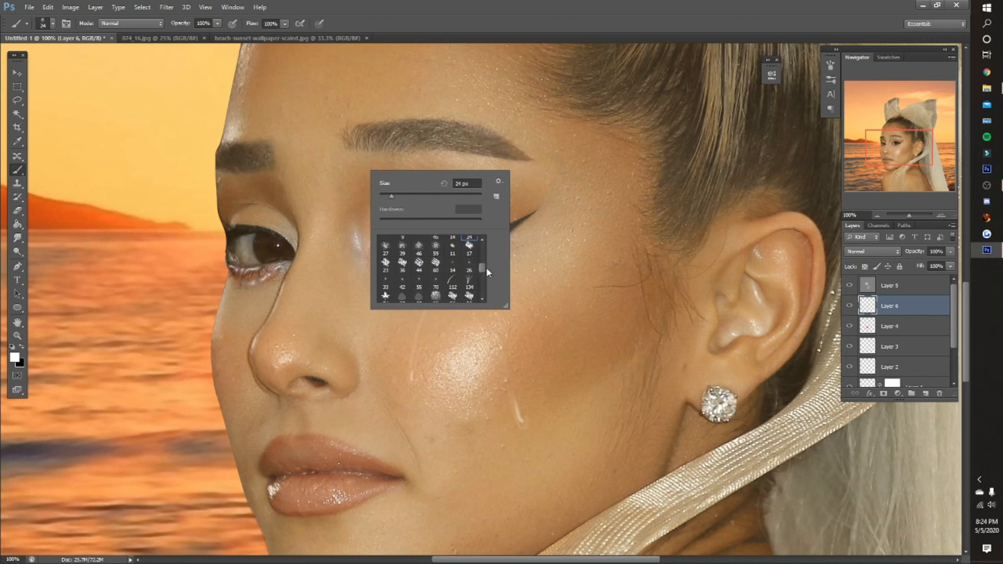
{"action": "scroll", "coordinate": [488, 261], "scroll_direction": "down", "scroll_amount": 5}
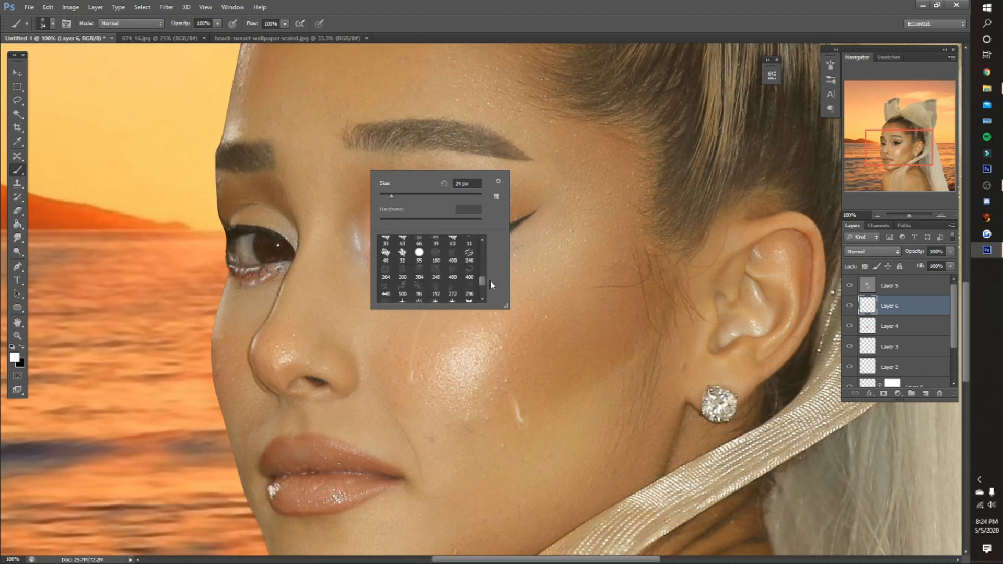
{"action": "scroll", "coordinate": [488, 258], "scroll_direction": "up", "scroll_amount": 5}
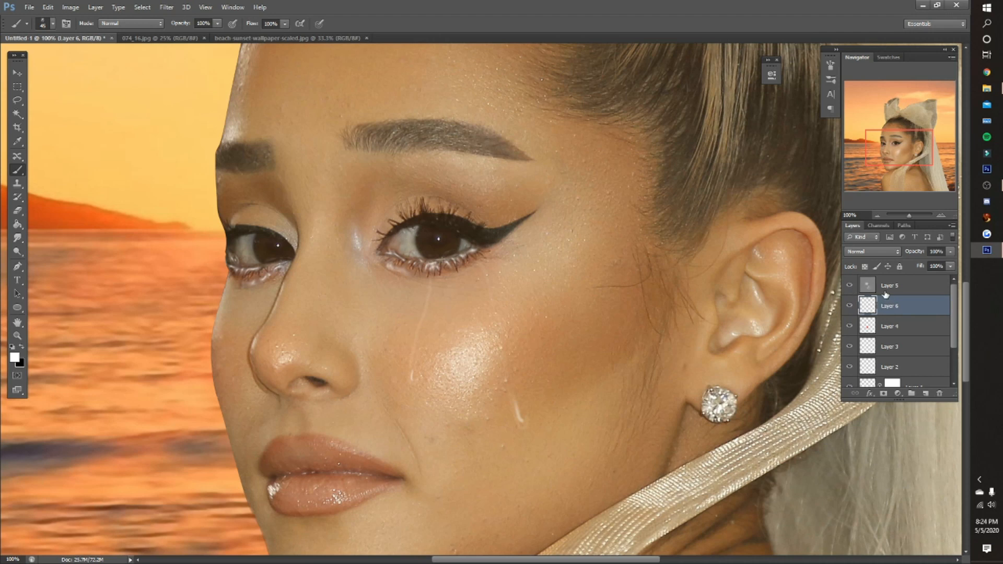
- Paint white speckled shimmer on Layer 6 from the shiny cheek spot up along the cheekbone, using a smaller brush toward the end
{"action": "left_click", "coordinate": [495, 323]}
{"action": "left_click", "coordinate": [504, 333]}
{"action": "left_click", "coordinate": [510, 327]}
{"action": "left_click", "coordinate": [508, 323]}
{"action": "left_click", "coordinate": [514, 318]}
{"action": "key", "text": "bracketleft"}
{"action": "key", "text": "bracketleft"}
{"action": "key", "text": "bracketleft"}
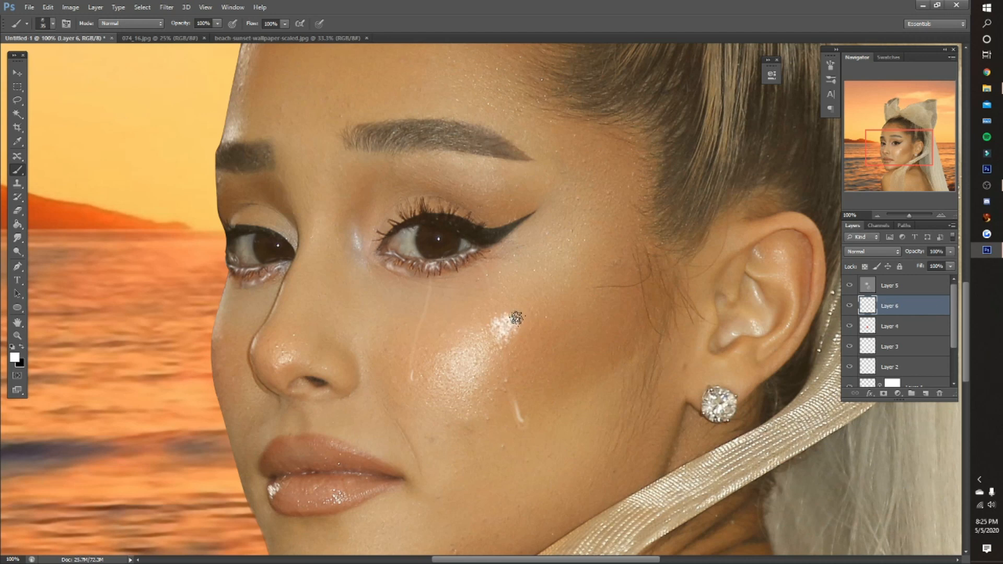
{"action": "left_click", "coordinate": [522, 312]}
{"action": "left_click", "coordinate": [529, 305]}
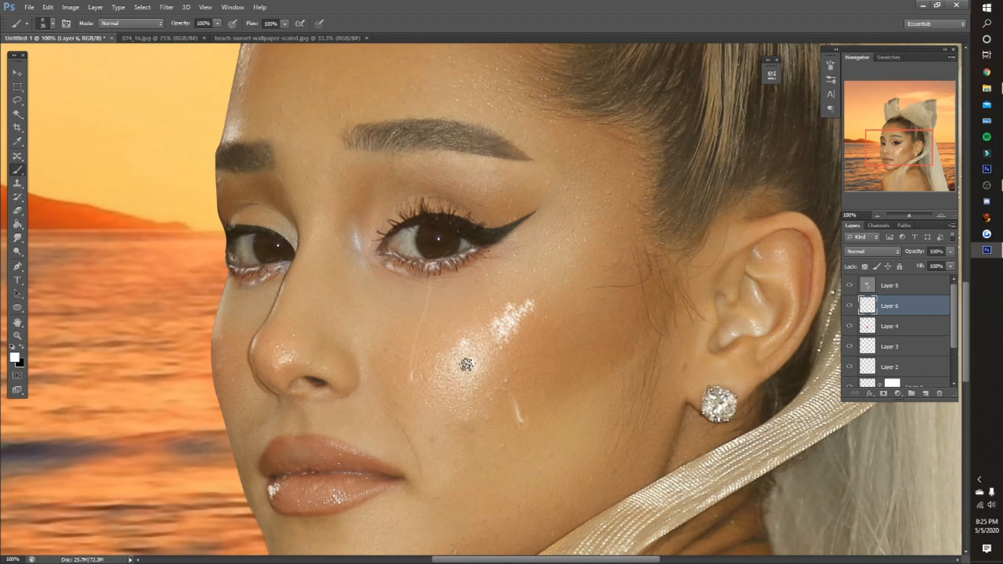
- Set Layer 6's opacity to 61% and its blend mode to Overlay
{"action": "left_click_drag", "start_coordinate": [912, 255], "coordinate": [901, 253]}
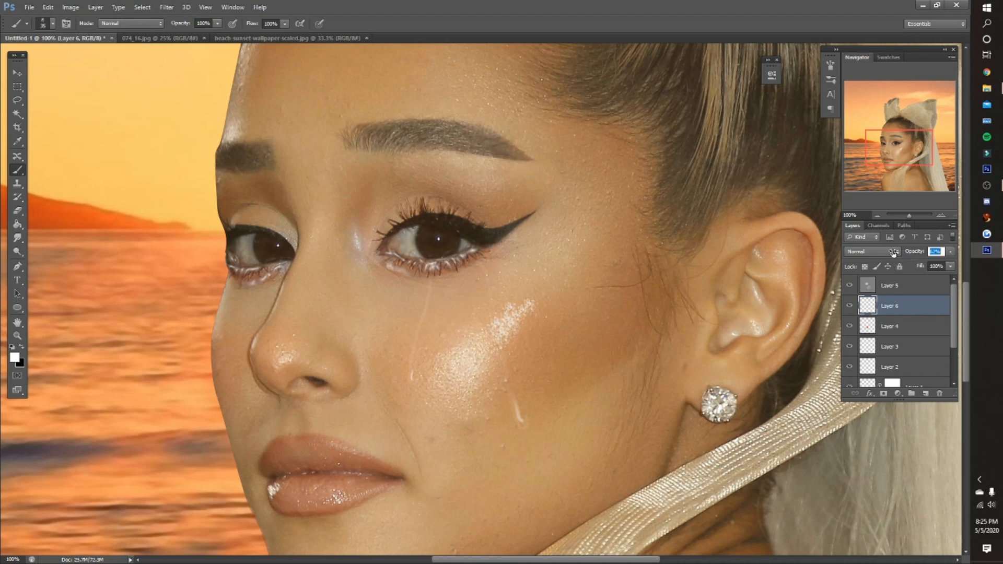
{"action": "key", "text": "Return"}
{"action": "key", "text": "z"}
{"action": "left_click", "coordinate": [299, 24]}
{"action": "key", "text": "shift+alt+o"}
{"action": "left_click", "coordinate": [494, 407]}
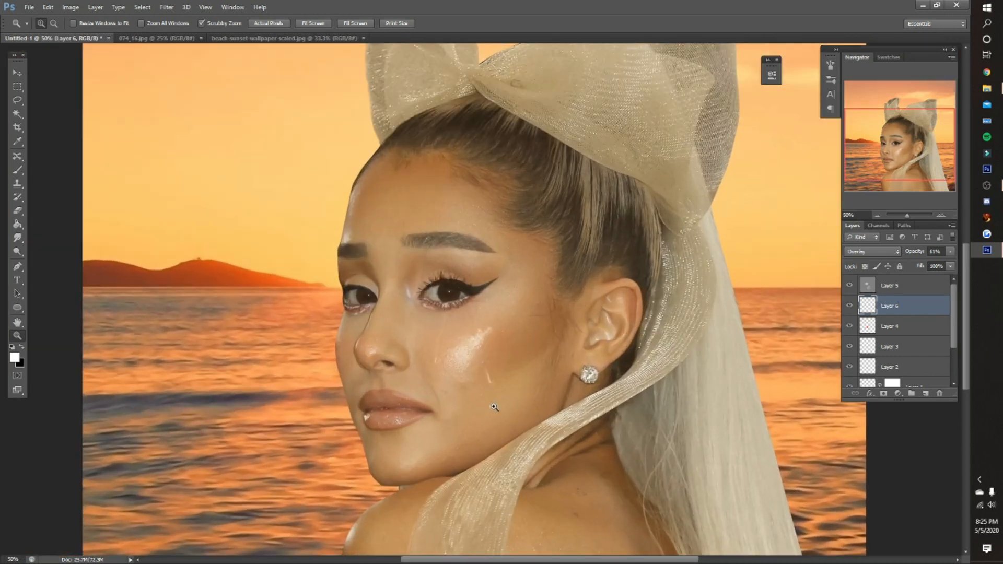
- Soften the edges of the painted cheek shimmer with a small, low-opacity Eraser
{"action": "left_click", "coordinate": [17, 211]}
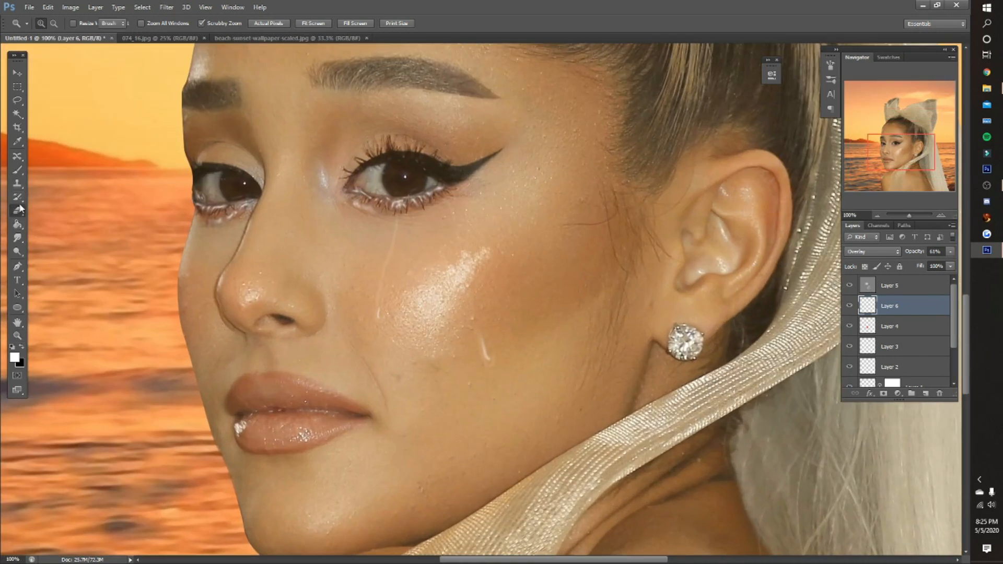
{"action": "key", "text": "bracketleft"}
{"action": "key", "text": "bracketleft"}
{"action": "key", "text": "bracketleft"}
{"action": "key", "text": "bracketleft"}
{"action": "key", "text": "bracketleft"}
{"action": "key", "text": "bracketleft"}
{"action": "key", "text": "bracketleft"}
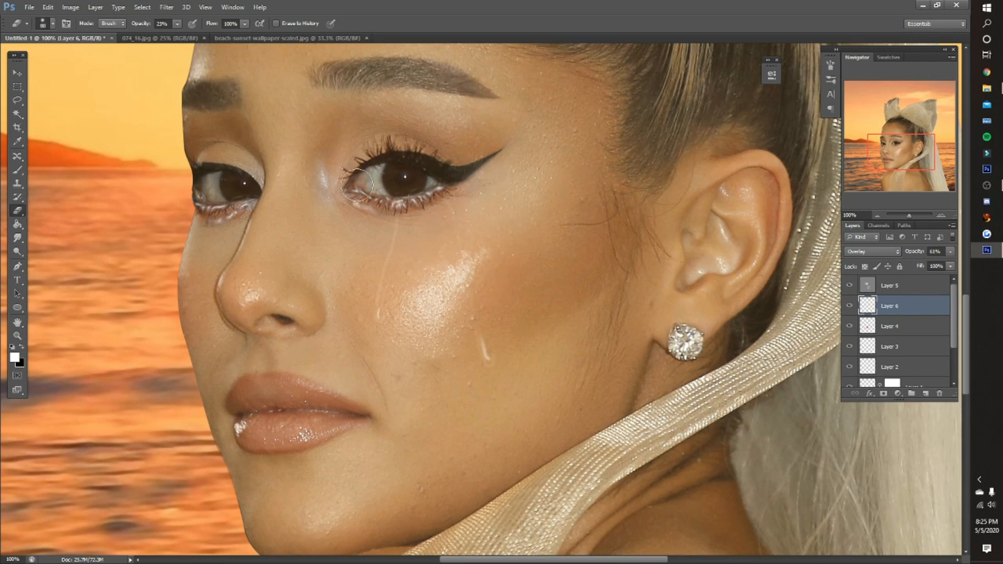
- Paint fine white shimmer on the inner eye corner, under the brow arch and on the bridge of the nose
{"action": "left_click", "coordinate": [15, 172]}
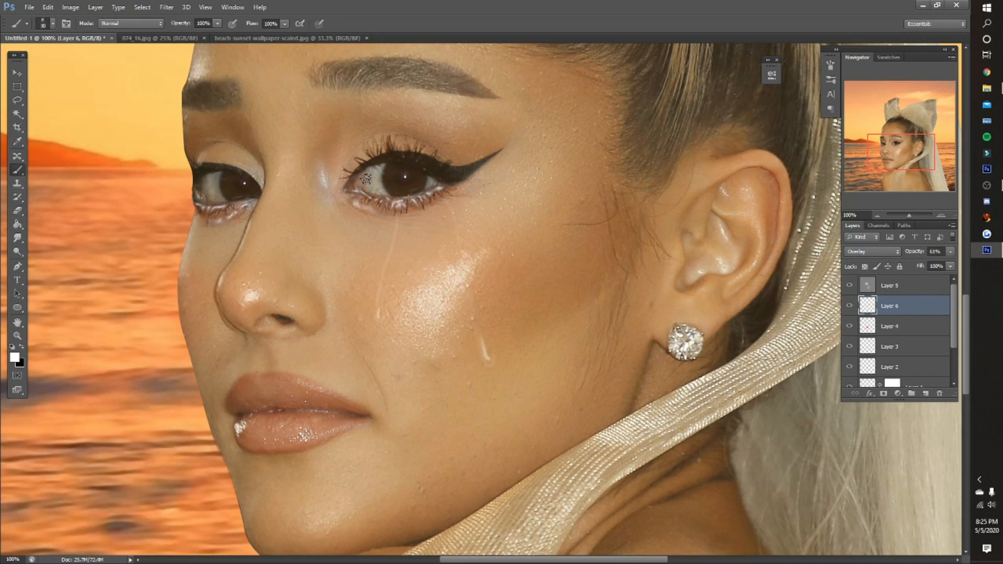
{"action": "key", "text": "bracketleft"}
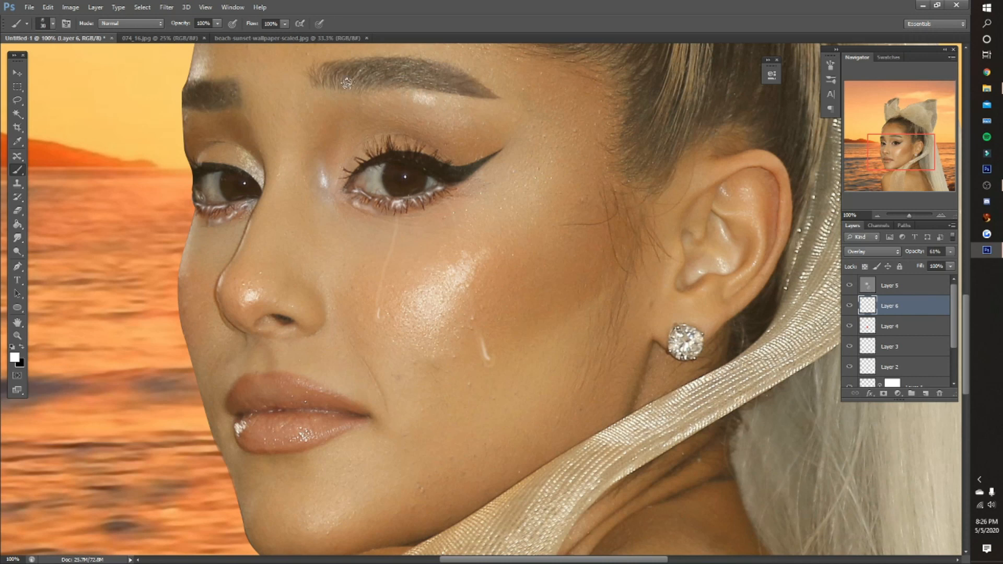
{"action": "scroll", "coordinate": [349, 94], "scroll_direction": "up", "scroll_amount": 2}
{"action": "scroll", "coordinate": [350, 94], "scroll_direction": "up", "scroll_amount": 2}
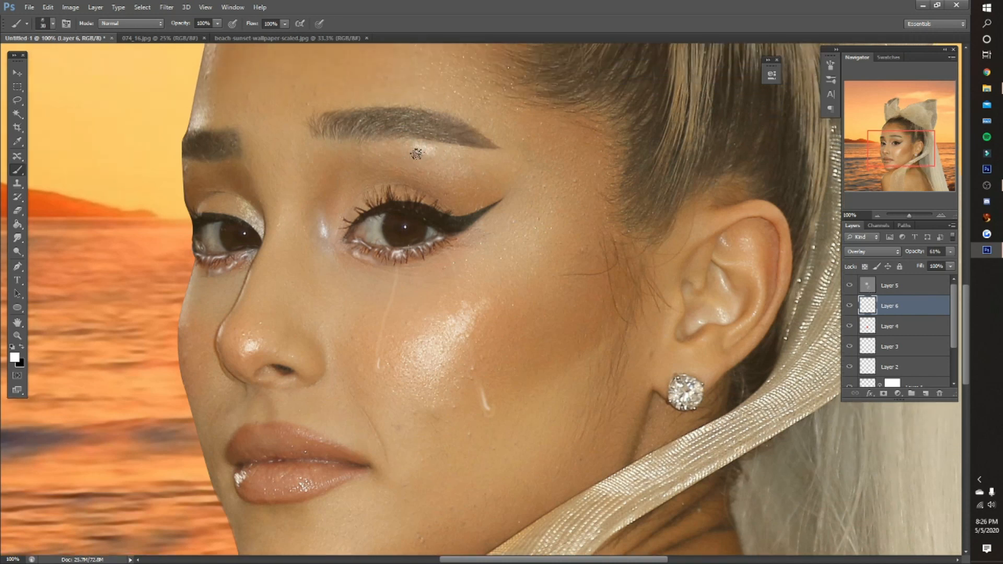
{"action": "key", "text": "bracketleft"}
{"action": "scroll", "coordinate": [318, 123], "scroll_direction": "up", "scroll_amount": 5}
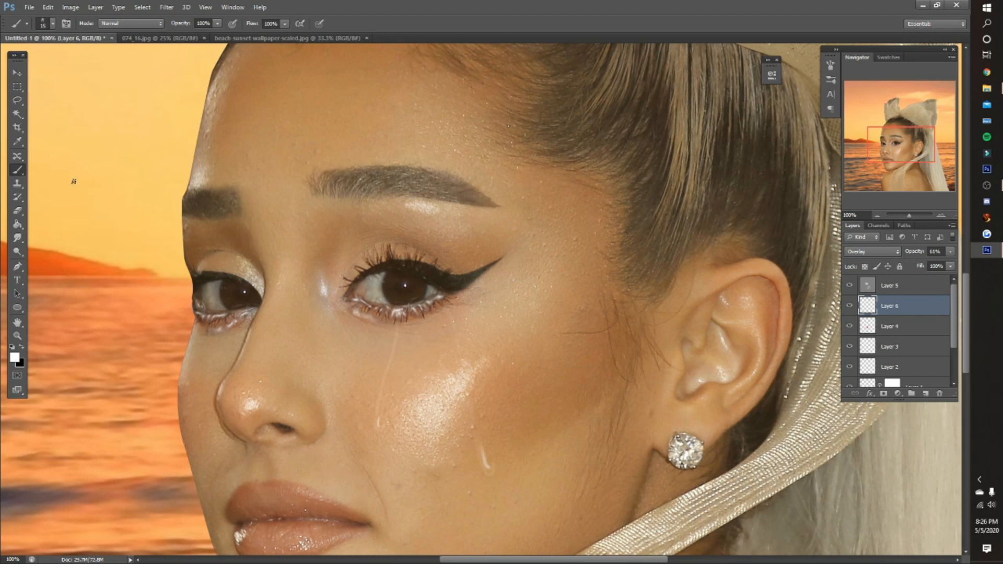
{"action": "scroll", "coordinate": [200, 181], "scroll_direction": "down", "scroll_amount": 10}
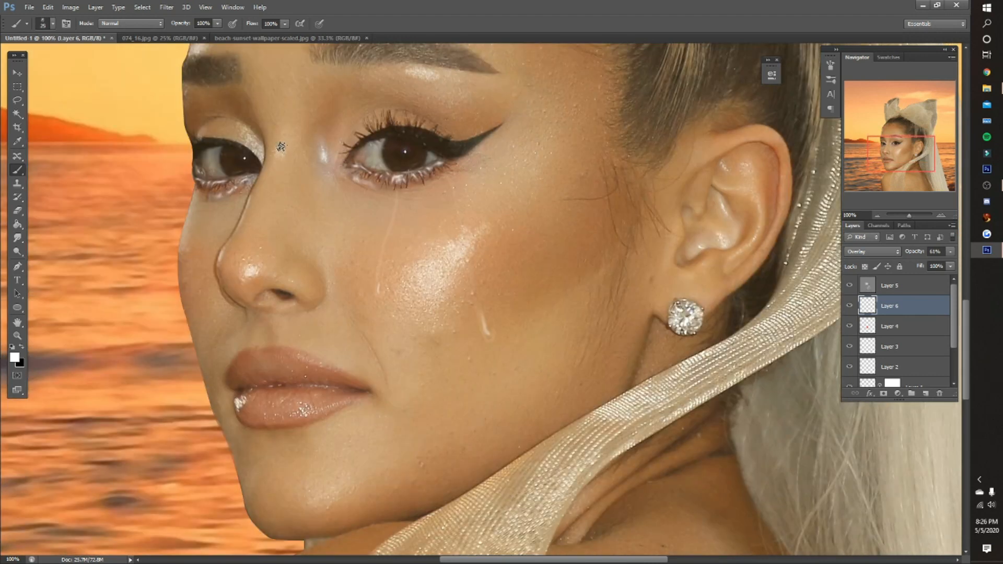
- Compare the whole portrait with Layer 5 and Layer 6 each hidden and shown
{"action": "key", "text": "o"}
{"action": "key", "text": "alt+bracketright"}
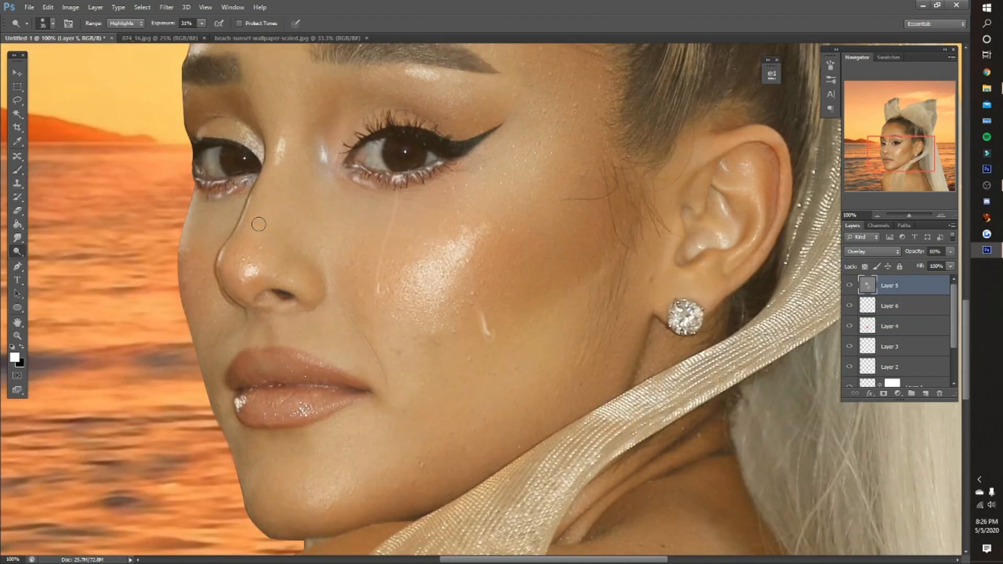
{"action": "key", "text": "z"}
{"action": "left_click", "coordinate": [315, 23]}
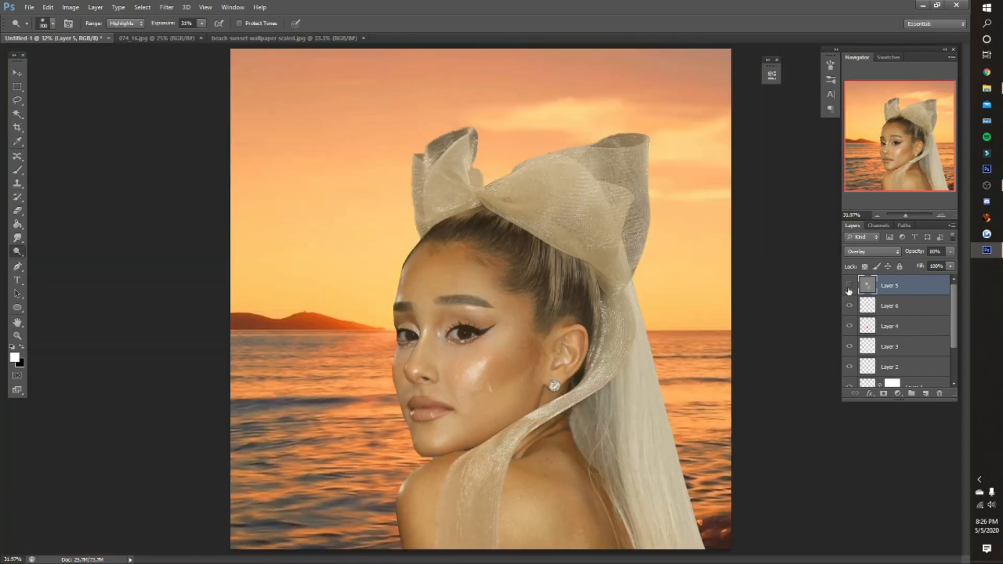
{"action": "left_click", "coordinate": [849, 285]}
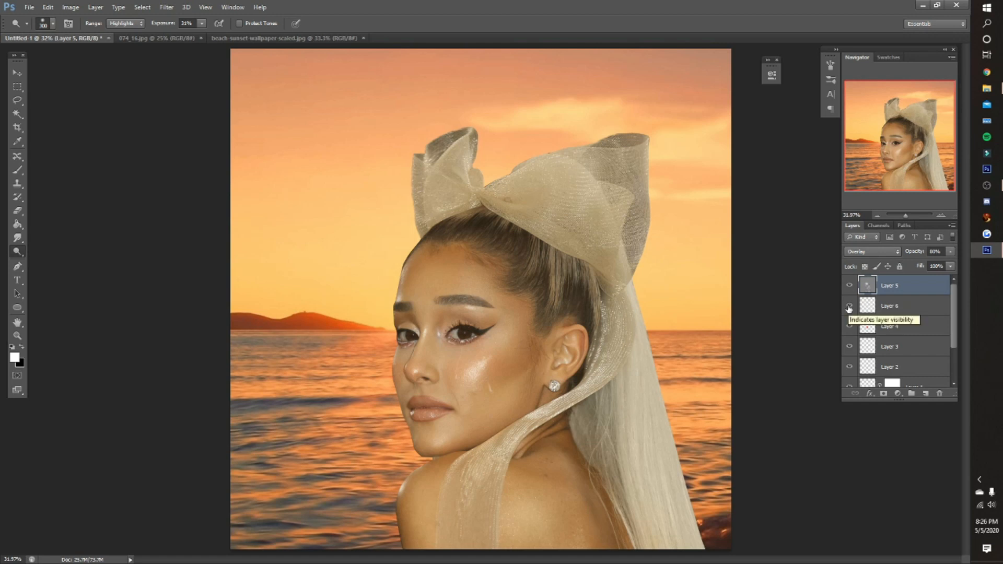
{"action": "left_click", "coordinate": [849, 307]}
{"action": "left_click", "coordinate": [849, 307]}
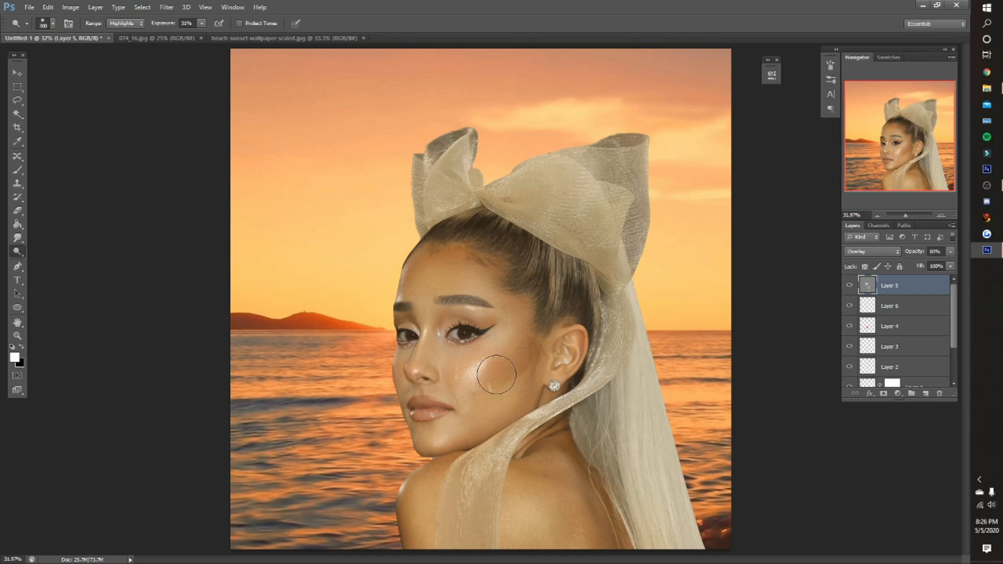
- Choose a star-shaped sparkle brush tip and set its size to 150 px
{"action": "scroll", "coordinate": [499, 374], "scroll_direction": "up", "scroll_amount": 2}
{"action": "key", "text": "b"}
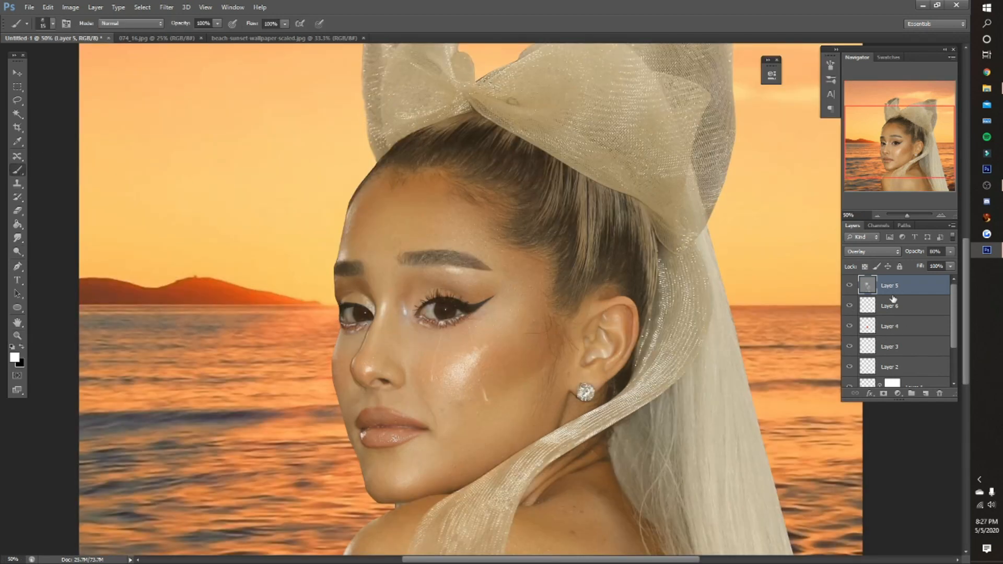
{"action": "right_click", "coordinate": [514, 321]}
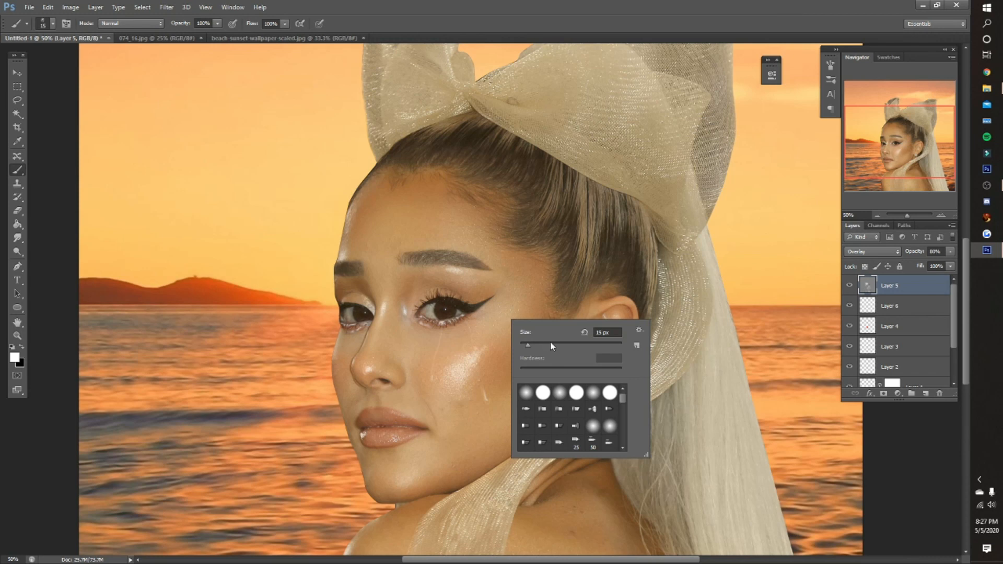
{"action": "scroll", "coordinate": [596, 396], "scroll_direction": "down", "scroll_amount": 2}
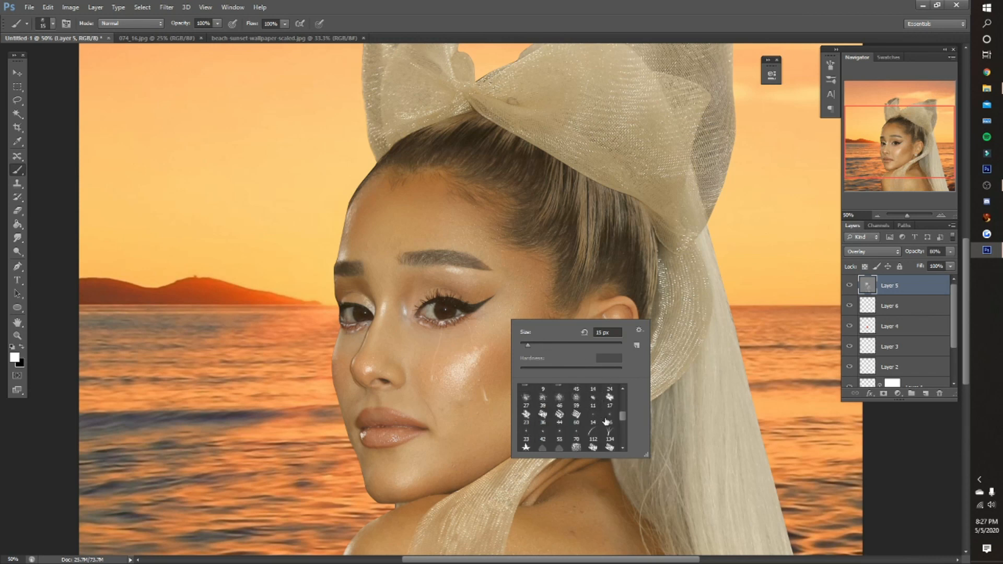
{"action": "left_click", "coordinate": [576, 431]}
{"action": "left_click", "coordinate": [480, 5]}
{"action": "key", "text": "bracketright"}
{"action": "key", "text": "bracketright"}
{"action": "key", "text": "bracketright"}
{"action": "key", "text": "bracketright"}
{"action": "key", "text": "bracketright"}
{"action": "key", "text": "bracketright"}
{"action": "key", "text": "bracketright"}
{"action": "key", "text": "bracketright"}
{"action": "key", "text": "bracketright"}
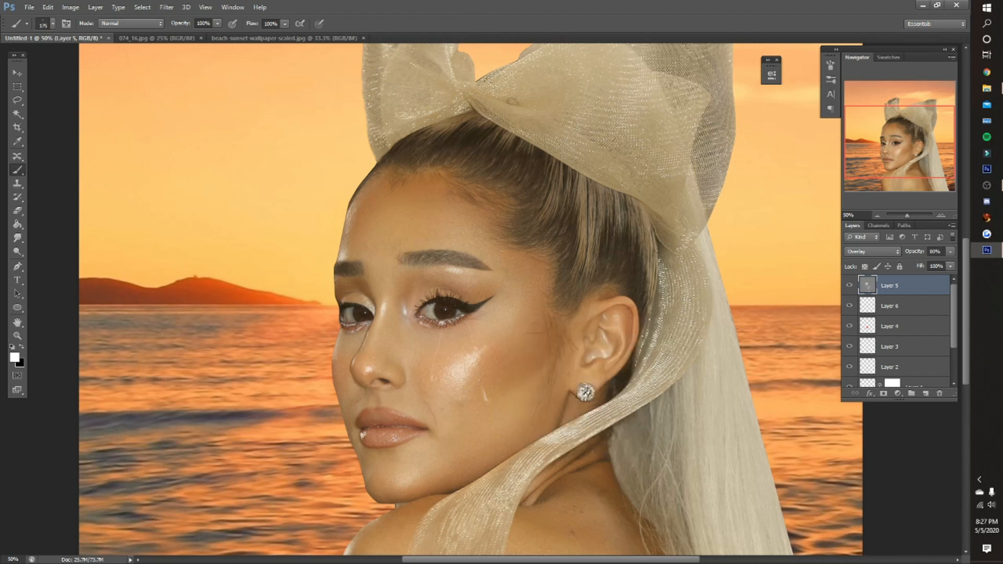
{"action": "key", "text": "bracketleft"}
{"action": "key", "text": "bracketleft"}
{"action": "key", "text": "bracketleft"}
{"action": "key", "text": "bracketleft"}
{"action": "scroll", "coordinate": [611, 372], "scroll_direction": "down", "scroll_amount": 4}
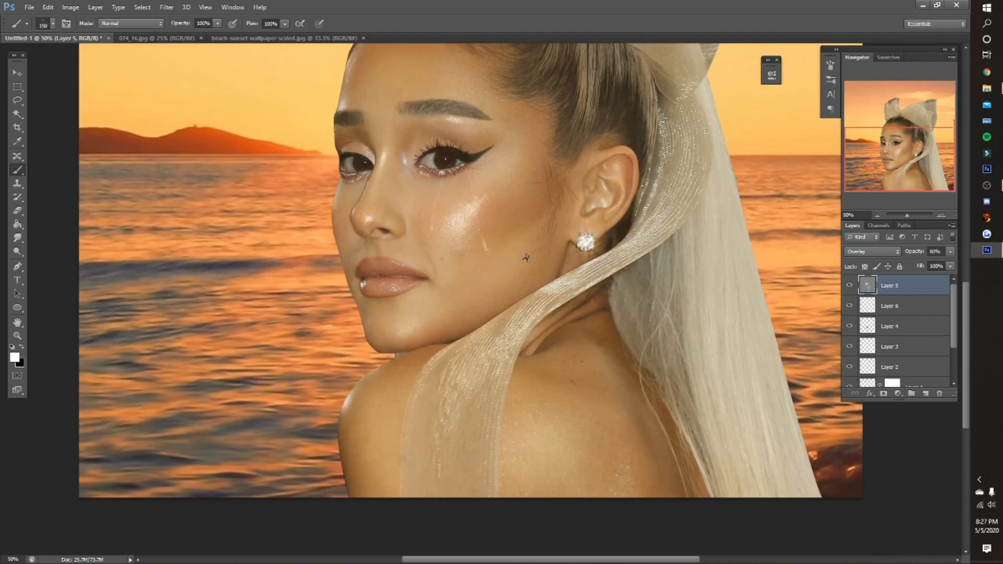
- Stamp white sparkles on Layer 5 along the glittery ribbon beside the ear and neck, with the star brush at 100 px
{"action": "left_click", "coordinate": [848, 285]}
{"action": "left_click", "coordinate": [849, 285]}
{"action": "key", "text": "bracketleft"}
{"action": "key", "text": "bracketleft"}
{"action": "scroll", "coordinate": [424, 300], "scroll_direction": "up", "scroll_amount": 1}
{"action": "left_click", "coordinate": [660, 210]}
{"action": "left_click", "coordinate": [605, 303]}
{"action": "left_click", "coordinate": [642, 280]}
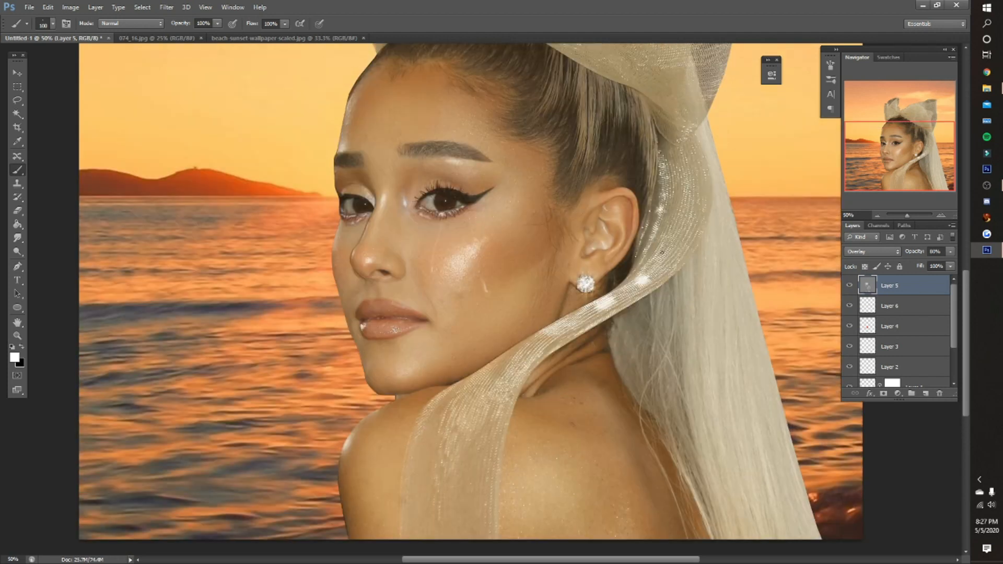
{"action": "left_click", "coordinate": [669, 233]}
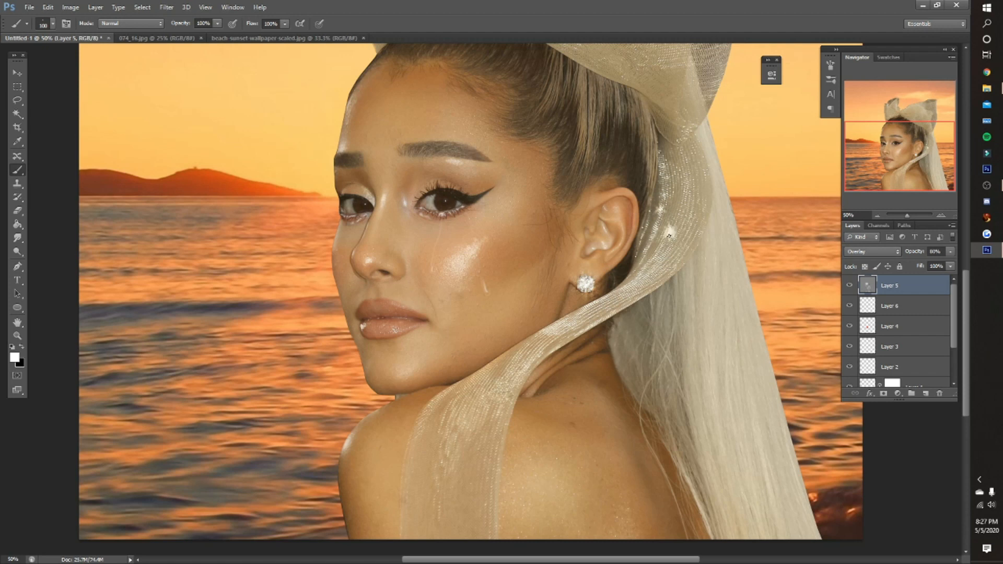
{"action": "key", "text": "ctrl+z"}
{"action": "left_click", "coordinate": [673, 229]}
{"action": "left_click", "coordinate": [650, 271]}
{"action": "left_click", "coordinate": [628, 291]}
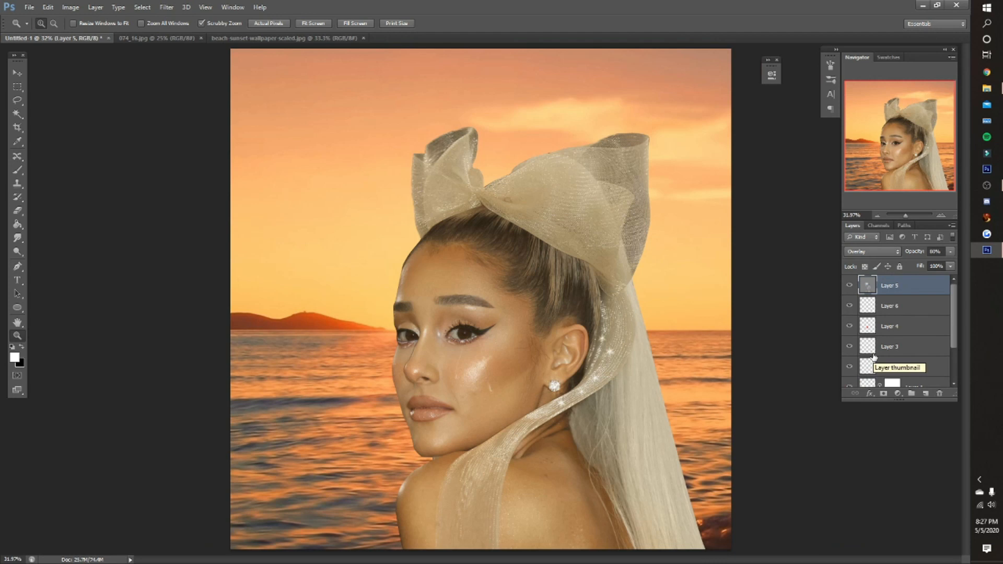
{"action": "scroll", "coordinate": [873, 356], "scroll_direction": "down", "scroll_amount": 3}
{"action": "left_click", "coordinate": [873, 357], "text": "shift"}
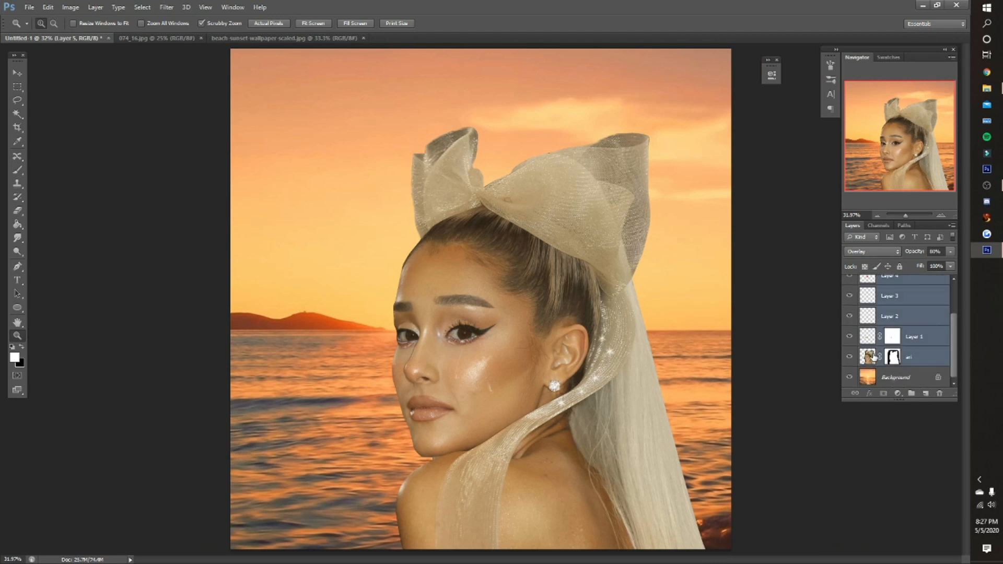
{"action": "left_click", "coordinate": [911, 357]}
- Add a new layer directly below Layer 5
{"action": "scroll", "coordinate": [912, 358], "scroll_direction": "up", "scroll_amount": 2}
{"action": "left_click", "coordinate": [901, 291]}
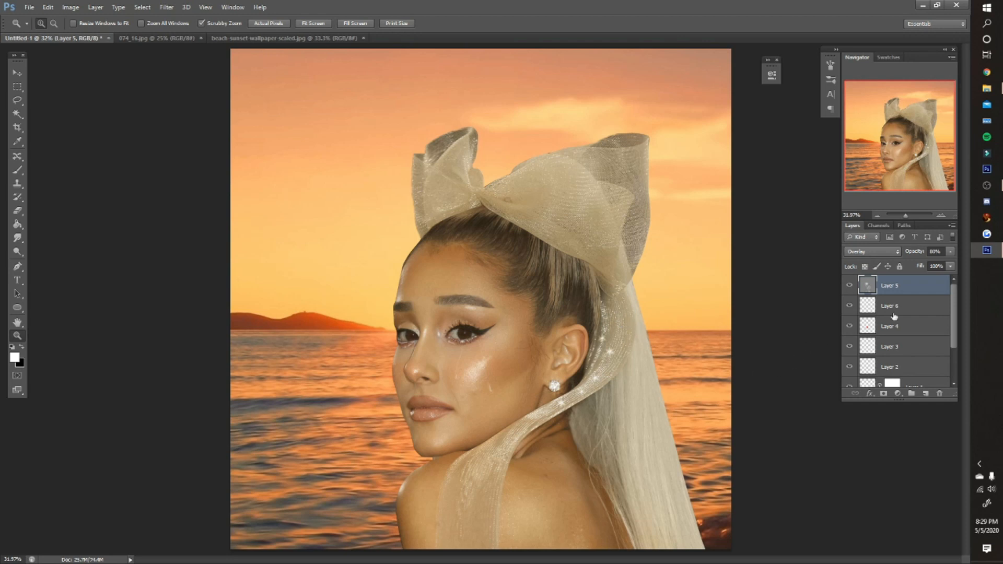
{"action": "left_click", "coordinate": [925, 392]}
{"action": "scroll", "coordinate": [893, 324], "scroll_direction": "down", "scroll_amount": 3}
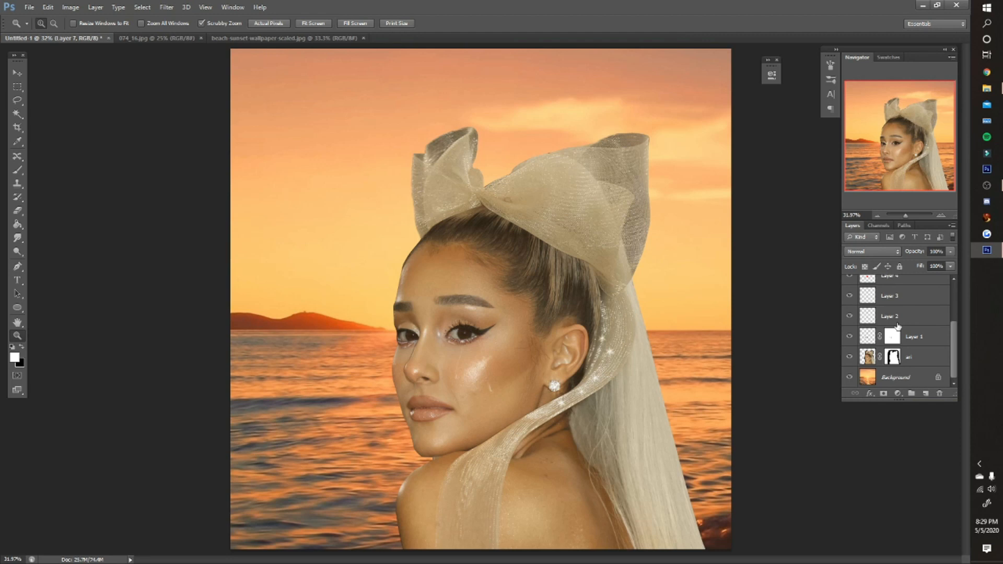
{"action": "scroll", "coordinate": [891, 322], "scroll_direction": "up", "scroll_amount": 3}
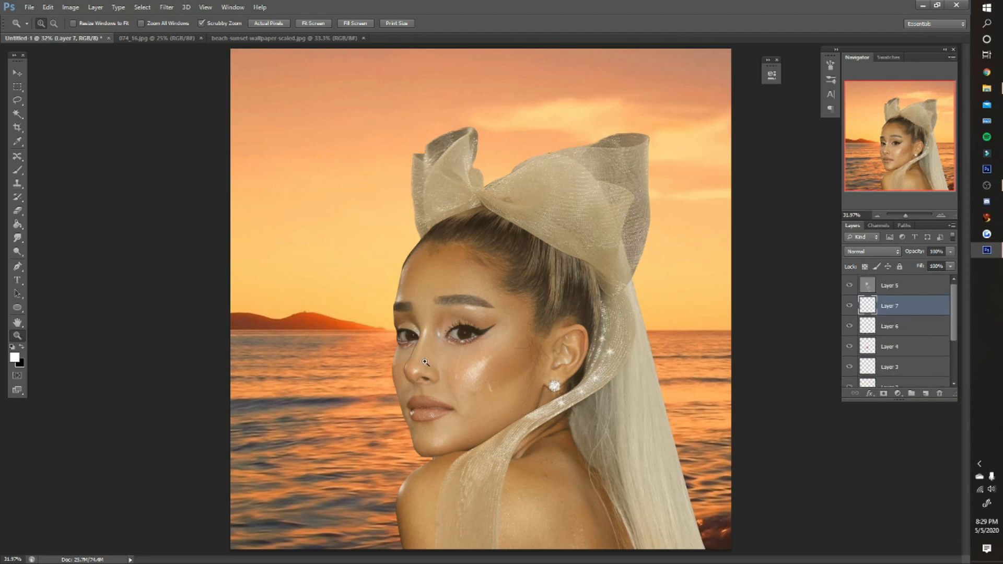
- Set the Brush tool's opacity and flow to 30%
{"action": "left_click", "coordinate": [745, 478]}
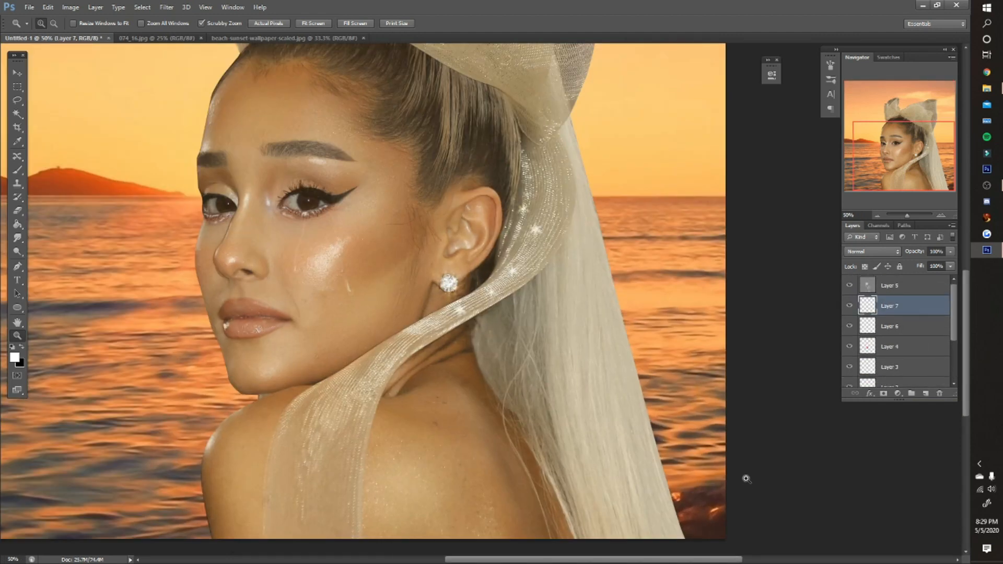
{"action": "left_click", "coordinate": [747, 481]}
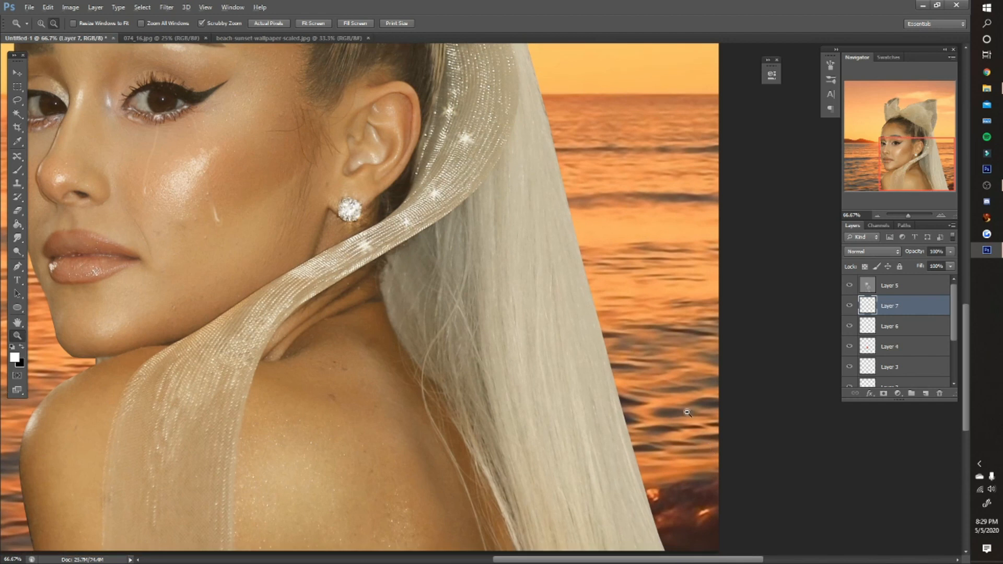
{"action": "left_click", "coordinate": [688, 413], "text": "alt"}
{"action": "scroll", "coordinate": [752, 400], "scroll_direction": "up", "scroll_amount": 1}
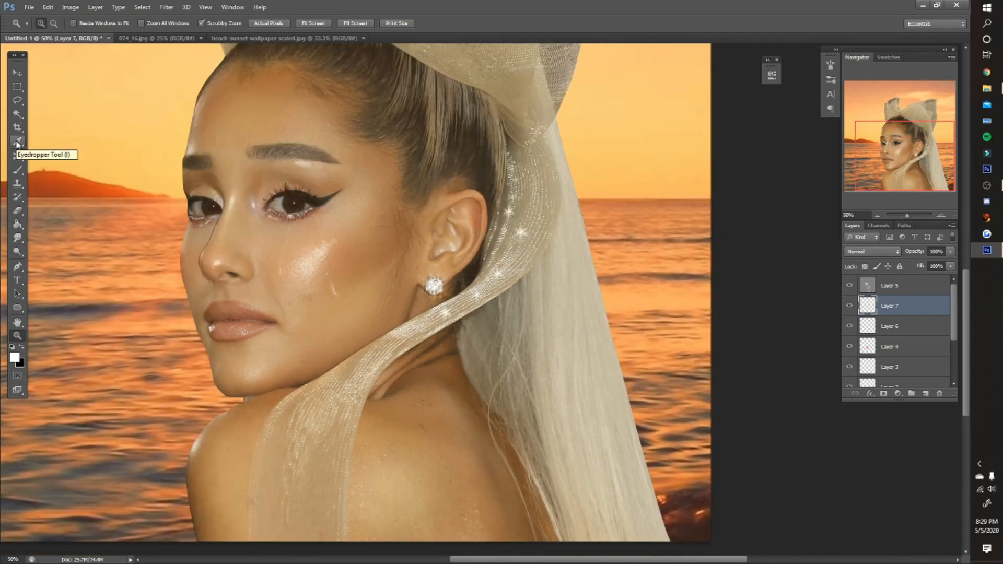
{"action": "left_click", "coordinate": [18, 168]}
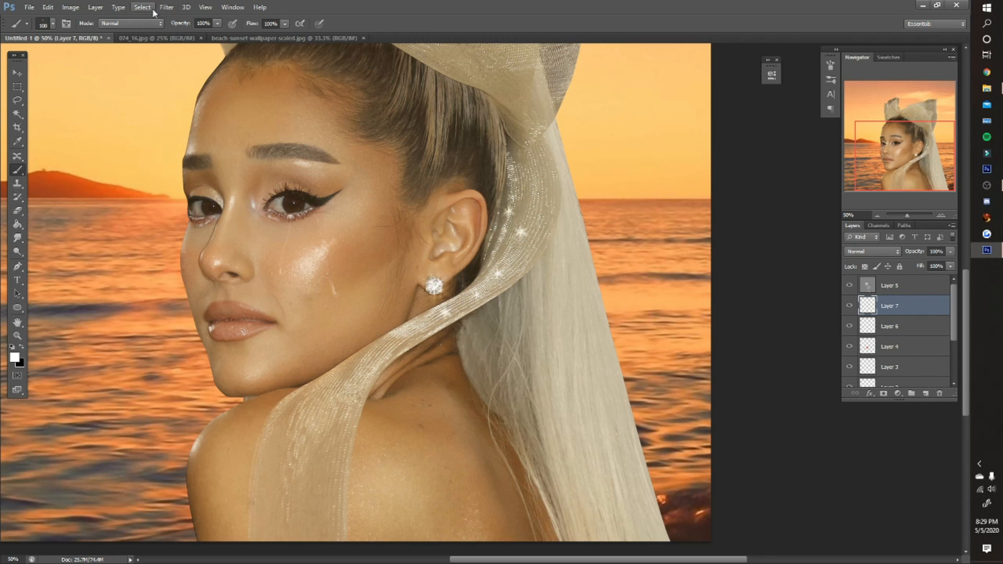
{"action": "left_click", "coordinate": [197, 24]}
{"action": "type", "text": "30"}
{"action": "left_click", "coordinate": [270, 23]}
{"action": "type", "text": "30"}
{"action": "key", "text": "Return"}
- Choose a very small soft round brush and sample the blonde ponytail's color as the foreground color
{"action": "right_click", "coordinate": [552, 293]}
{"action": "double_click", "coordinate": [599, 385]}
{"action": "key", "text": "bracketleft"}
{"action": "key", "text": "bracketleft"}
{"action": "key", "text": "bracketleft"}
{"action": "key", "text": "bracketleft"}
{"action": "key", "text": "bracketleft"}
{"action": "key", "text": "bracketleft"}
{"action": "scroll", "coordinate": [553, 313], "scroll_direction": "up", "scroll_amount": 2}
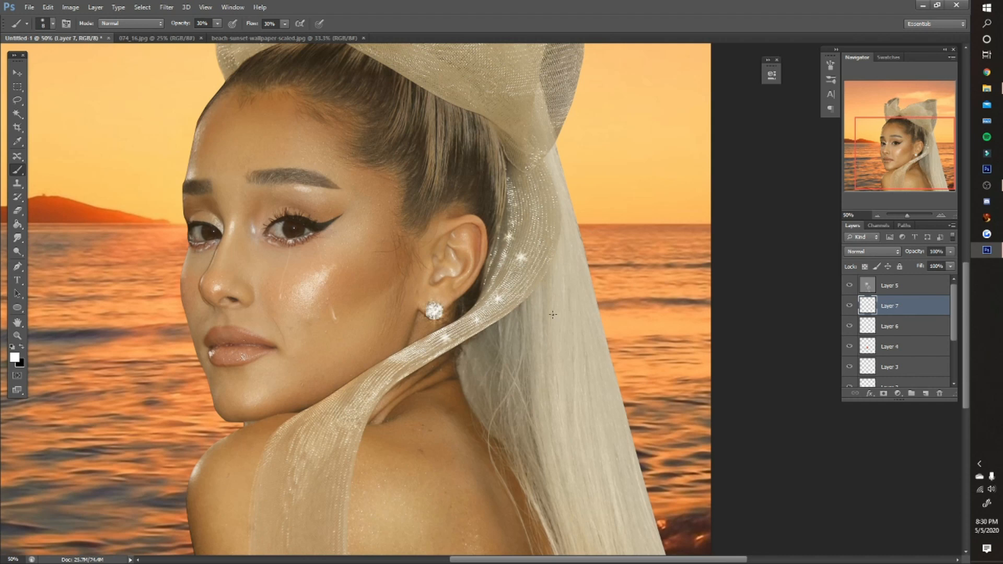
{"action": "left_click", "coordinate": [607, 353], "text": "alt"}
{"action": "scroll", "coordinate": [609, 362], "scroll_direction": "down", "scroll_amount": 5}
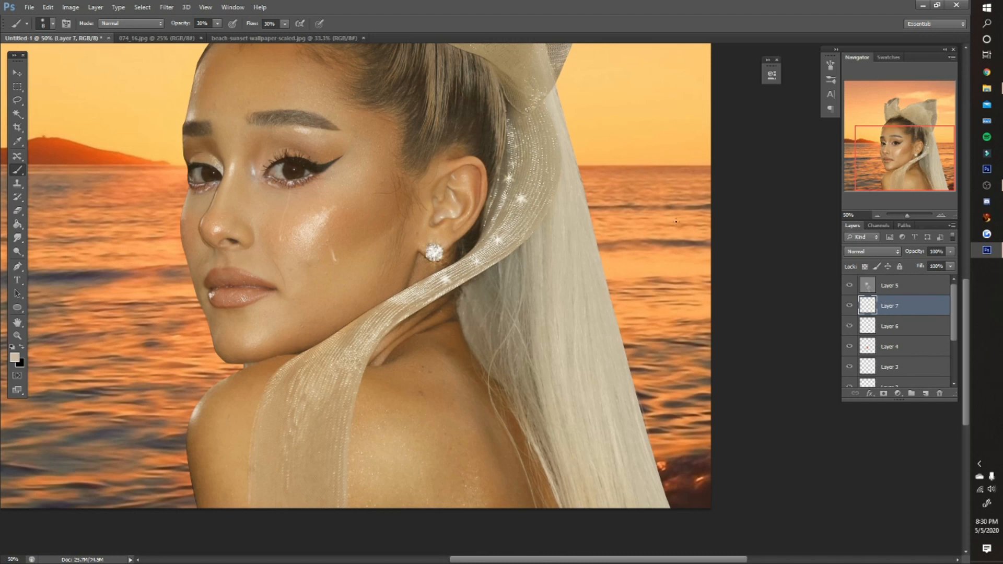
- Enable Shape Dynamics for the brush with size controlled by pen pressure
{"action": "left_click", "coordinate": [831, 65]}
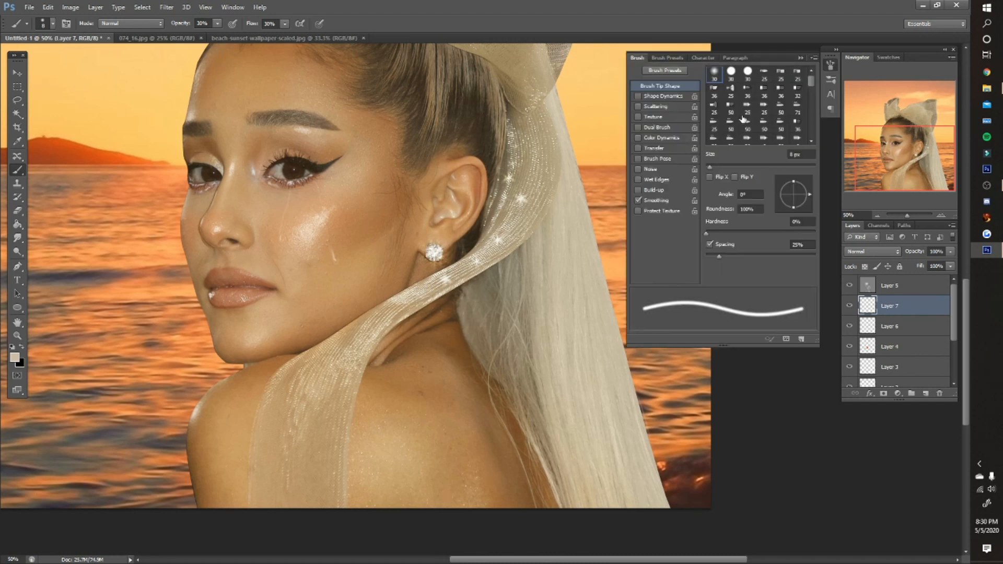
{"action": "left_click", "coordinate": [662, 96]}
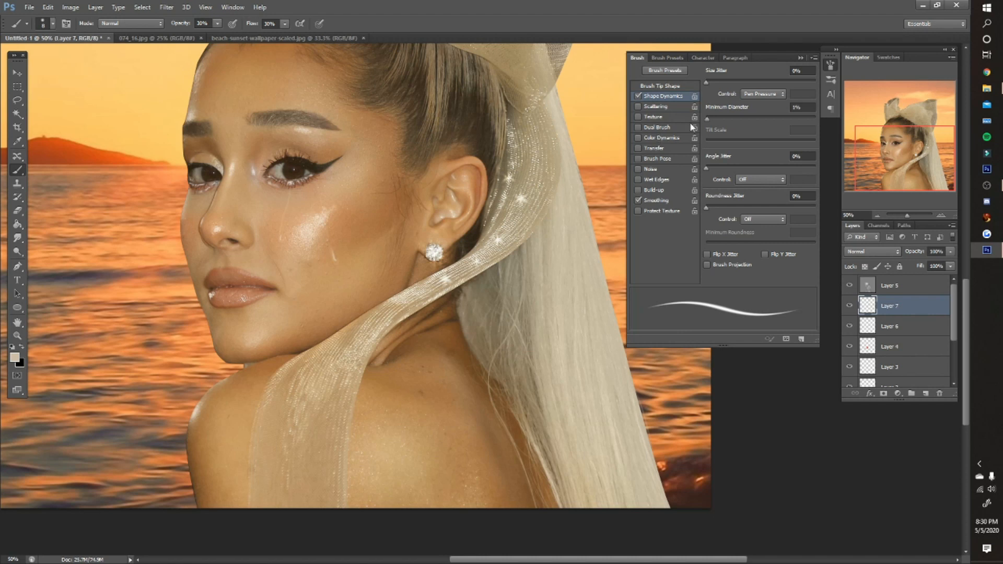
- Compare the brush stroke preview with Shape Dynamics off and on, and close the brush settings
{"action": "left_click", "coordinate": [638, 96]}
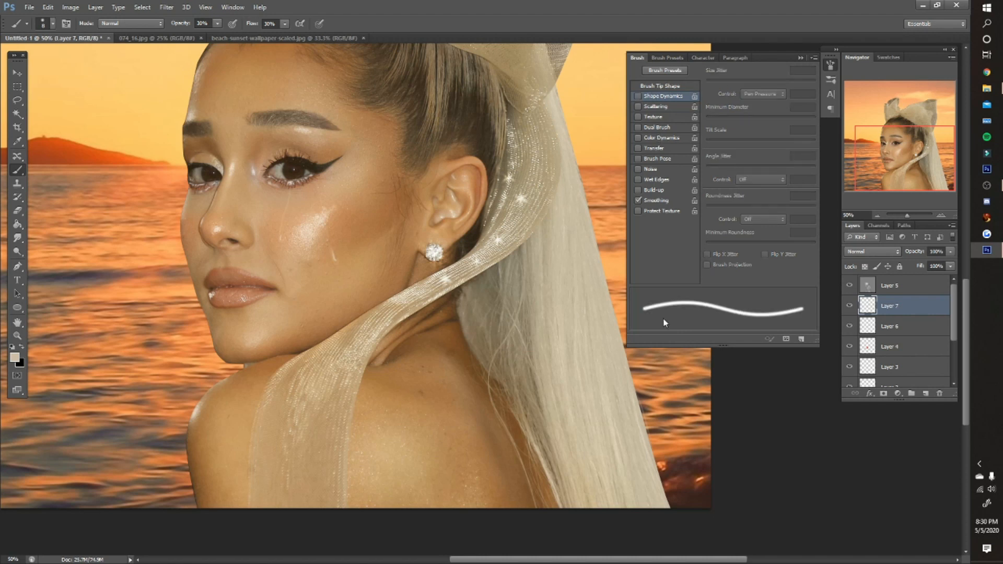
{"action": "left_click", "coordinate": [638, 96]}
{"action": "left_click", "coordinate": [801, 58]}
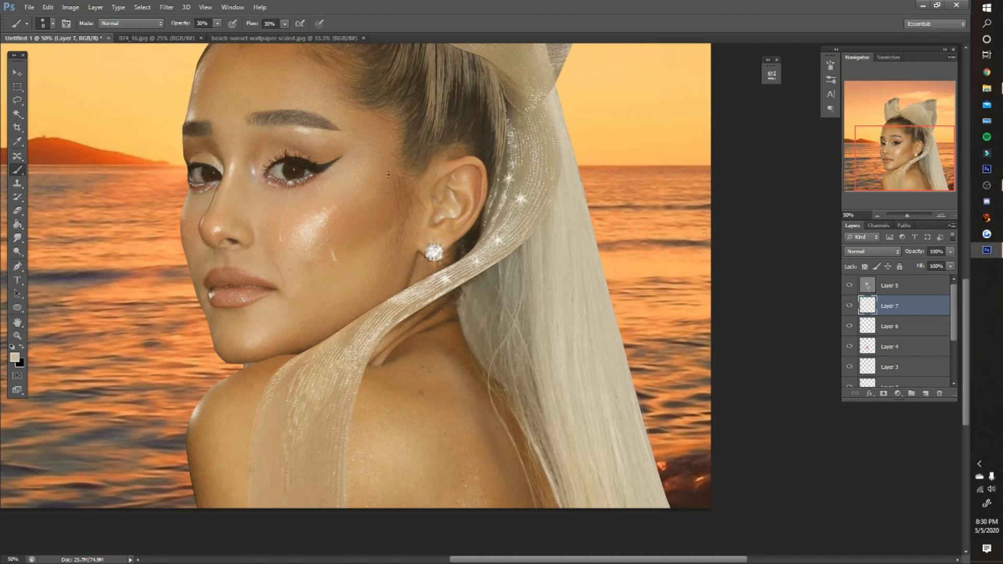
- Paint fine blonde strands along the outer edge of the ponytail against the water
{"action": "key", "text": "0"}
{"action": "left_click_drag", "start_coordinate": [254, 25], "coordinate": [364, 56]}
{"action": "left_click_drag", "start_coordinate": [363, 253], "coordinate": [401, 245]}
{"action": "left_click_drag", "start_coordinate": [371, 291], "coordinate": [406, 271]}
{"action": "left_click", "coordinate": [18, 325]}
{"action": "left_click", "coordinate": [47, 335]}
{"action": "mouse_move", "coordinate": [205, 266]}
{"action": "left_mouse_down"}
{"action": "mouse_move", "coordinate": [288, 406]}
{"action": "mouse_move", "coordinate": [523, 465]}
{"action": "left_mouse_up"}
{"action": "left_click", "coordinate": [18, 171]}
{"action": "left_click_drag", "start_coordinate": [341, 245], "coordinate": [535, 99]}
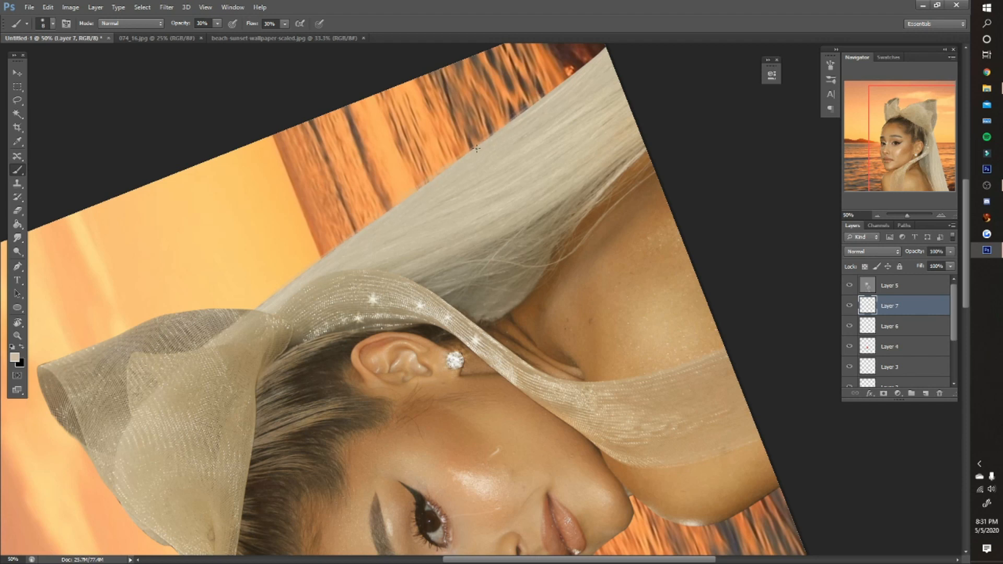
{"action": "scroll", "coordinate": [575, 58], "scroll_direction": "up", "scroll_amount": 2}
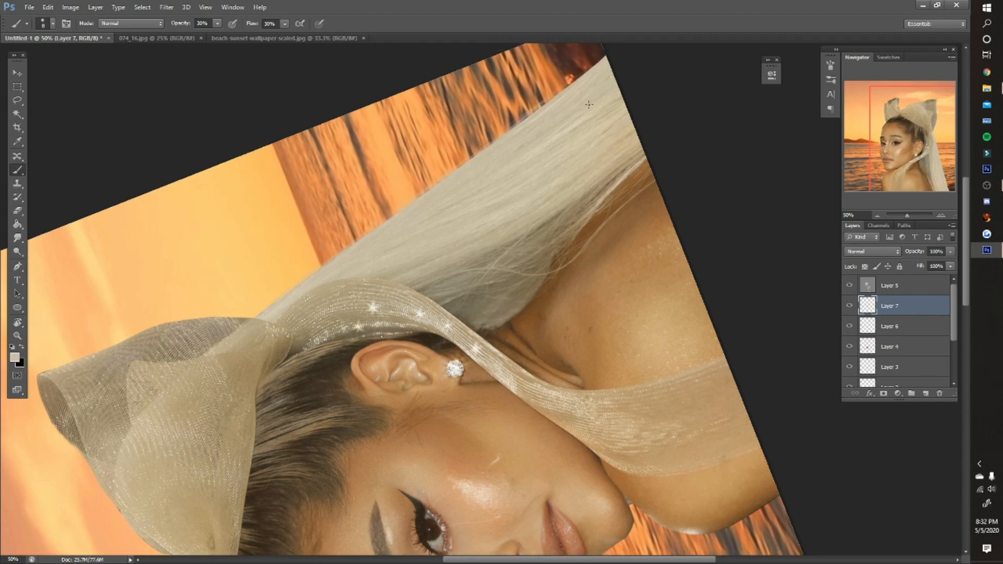
{"action": "left_click_drag", "start_coordinate": [525, 152], "coordinate": [595, 98]}
- Raise the brush to 42% opacity and 40% flow and add more flyaway strands near the ponytail's lower end
{"action": "left_click_drag", "start_coordinate": [181, 23], "coordinate": [187, 24]}
{"action": "left_click_drag", "start_coordinate": [251, 24], "coordinate": [257, 24]}
{"action": "left_click_drag", "start_coordinate": [564, 122], "coordinate": [600, 93]}
{"action": "left_click_drag", "start_coordinate": [502, 162], "coordinate": [641, 72]}
{"action": "left_click_drag", "start_coordinate": [572, 111], "coordinate": [598, 93]}
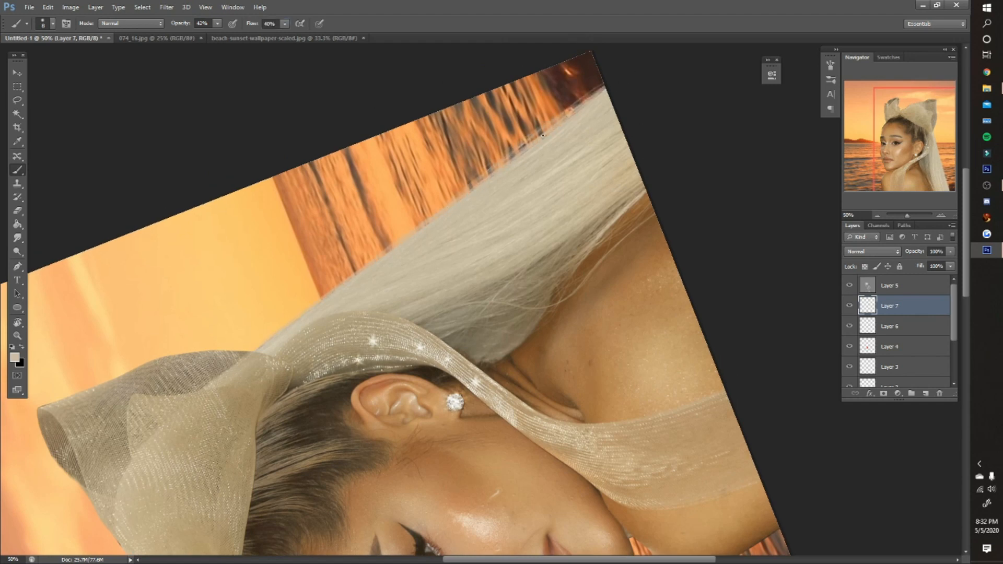
{"action": "key", "text": "r"}
{"action": "left_click", "coordinate": [136, 23]}
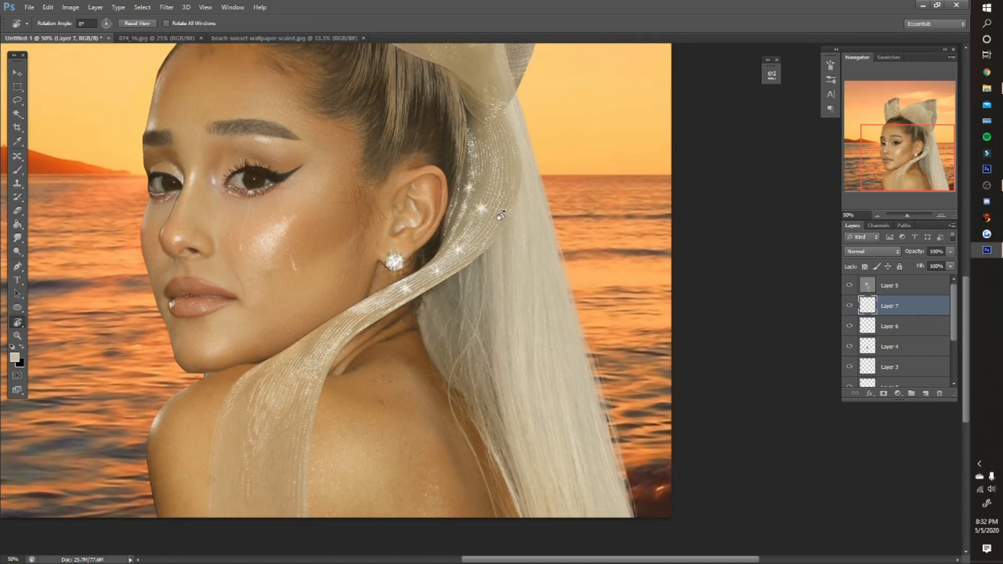
- Compare the ponytail with Layer 7 hidden and shown
{"action": "left_click", "coordinate": [849, 306]}
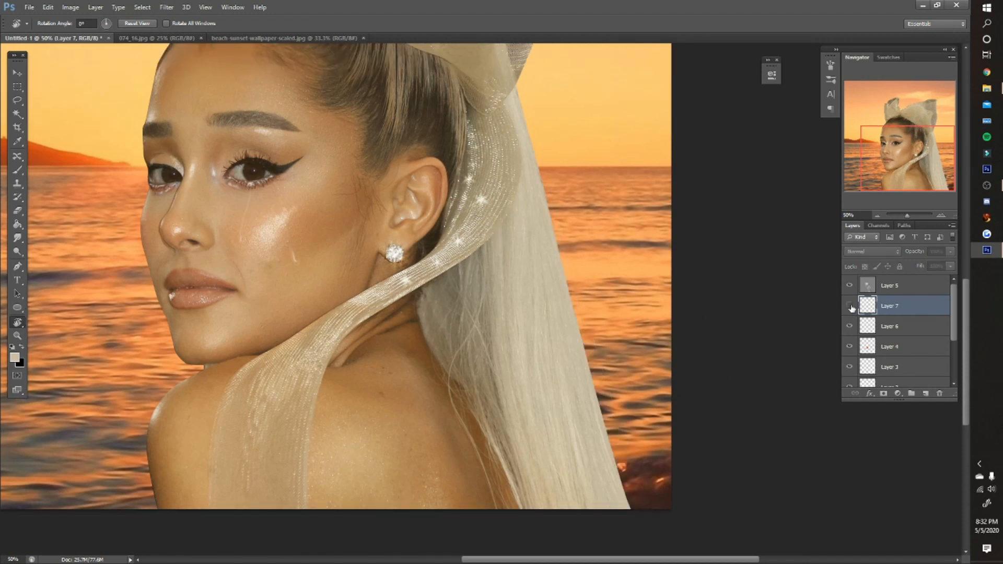
{"action": "left_click", "coordinate": [850, 306]}
{"action": "left_click", "coordinate": [850, 306]}
{"action": "left_click", "coordinate": [850, 306]}
{"action": "scroll", "coordinate": [676, 301], "scroll_direction": "up", "scroll_amount": 5}
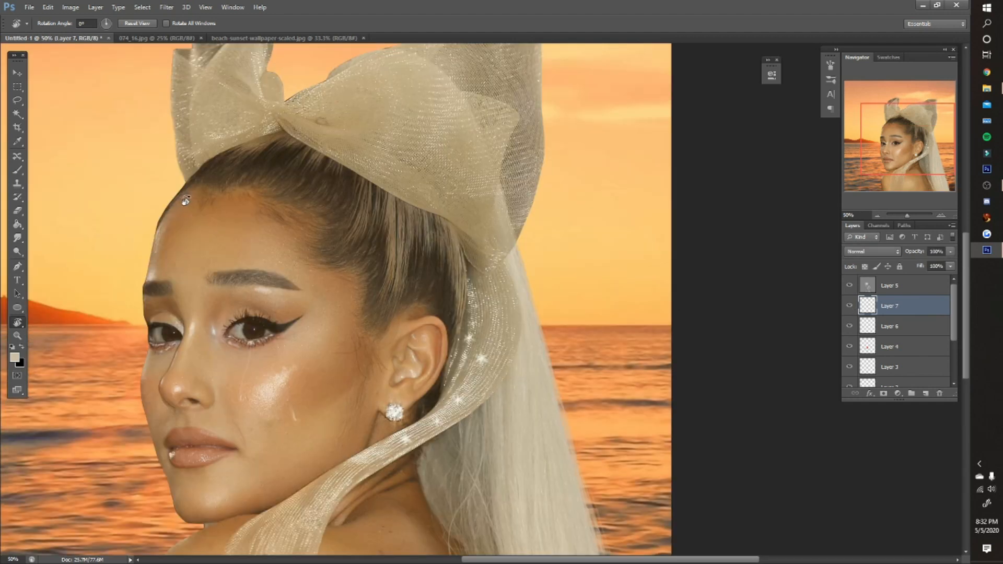
- Sample the brown hair color at the forehead hairline for the brush and adjust the brush size
{"action": "key", "text": "z"}
{"action": "left_click", "coordinate": [150, 170]}
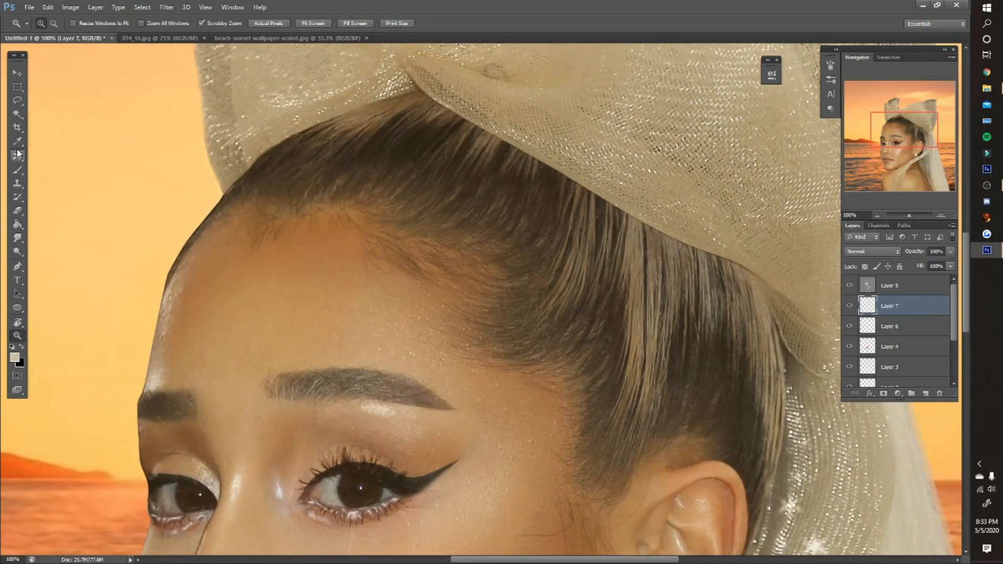
{"action": "left_click", "coordinate": [18, 142]}
{"action": "left_click", "coordinate": [212, 216]}
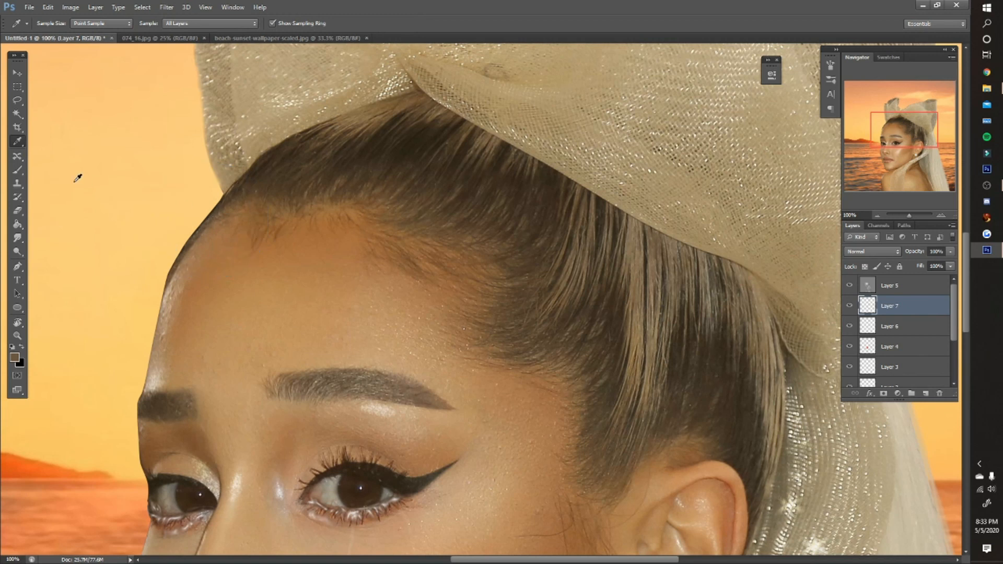
{"action": "left_click", "coordinate": [15, 172]}
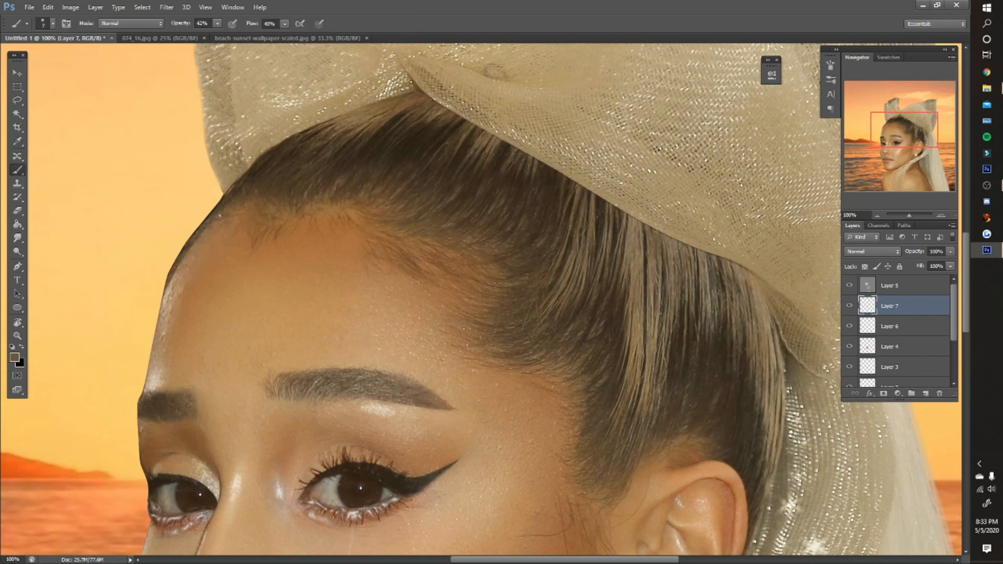
{"action": "key", "text": "bracketright"}
{"action": "key", "text": "bracketright"}
{"action": "key", "text": "bracketright"}
- Paint thin dark hair strokes along the outer hairline, from below the bow down the side of the forehead
{"action": "left_click_drag", "start_coordinate": [222, 195], "coordinate": [165, 288]}
{"action": "left_click", "coordinate": [240, 181], "text": "alt"}
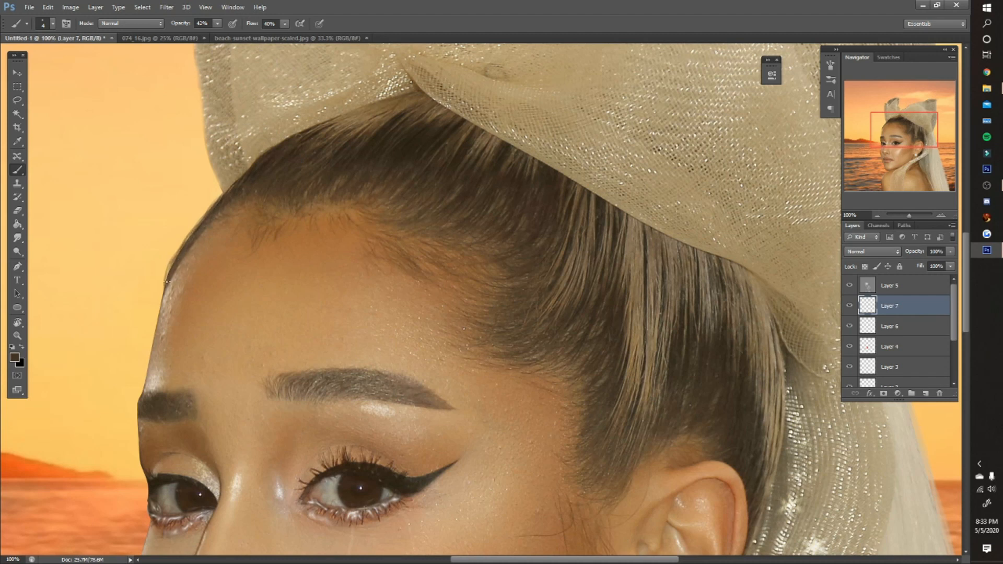
{"action": "left_click_drag", "start_coordinate": [176, 259], "coordinate": [164, 299]}
{"action": "mouse_move", "coordinate": [221, 194]}
{"action": "left_mouse_down"}
{"action": "mouse_move", "coordinate": [177, 260]}
{"action": "mouse_move", "coordinate": [203, 217]}
{"action": "left_mouse_up"}
- Paint over the dark fringe along the bow's upper edge with the bow's beige color
{"action": "scroll", "coordinate": [366, 167], "scroll_direction": "up", "scroll_amount": 5}
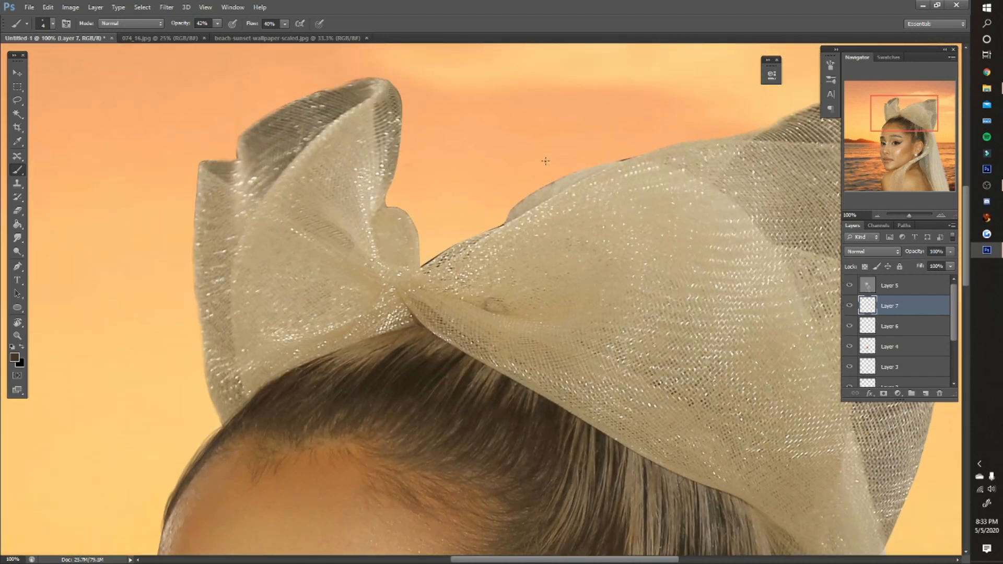
{"action": "left_click", "coordinate": [506, 213], "text": "alt"}
{"action": "left_click", "coordinate": [583, 177], "text": "alt"}
{"action": "left_click_drag", "start_coordinate": [509, 214], "coordinate": [562, 181]}
{"action": "key", "text": "z"}
{"action": "key", "text": "ctrl+0"}
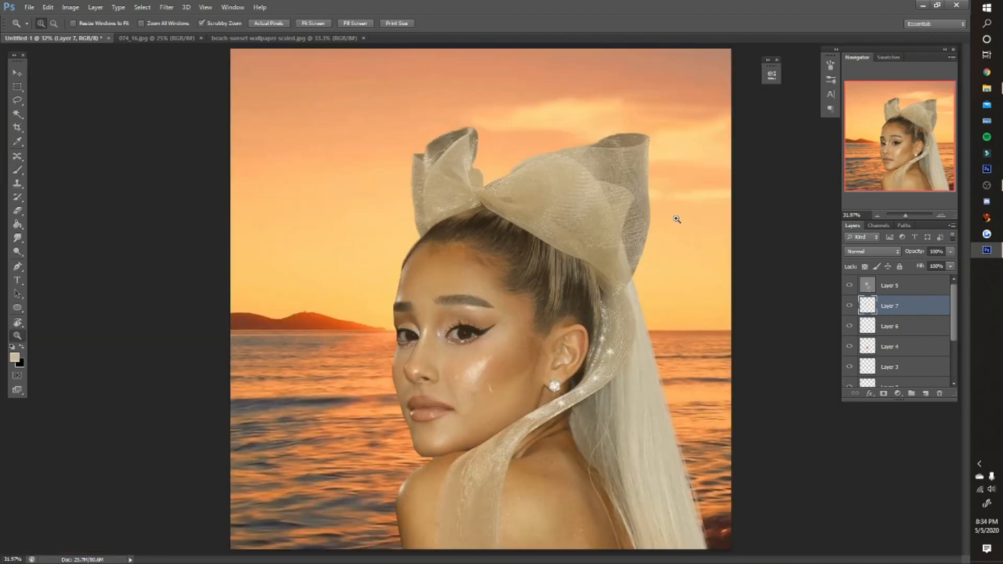
- Check the whole image with the painted touch-ups on Layer 7 hidden and shown
{"action": "left_click", "coordinate": [847, 307]}
{"action": "left_click", "coordinate": [848, 307]}
{"action": "left_click", "coordinate": [848, 307]}
{"action": "left_click", "coordinate": [848, 306]}
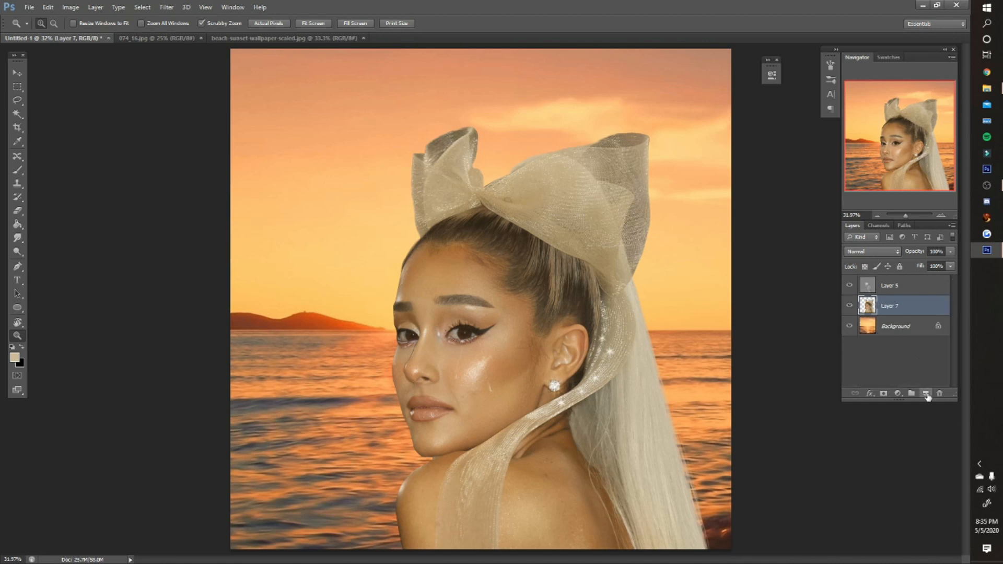
- Add a new layer above the merged Layer 7 and choose a pale yellow swatch as the brush color
{"action": "left_click", "coordinate": [927, 394]}
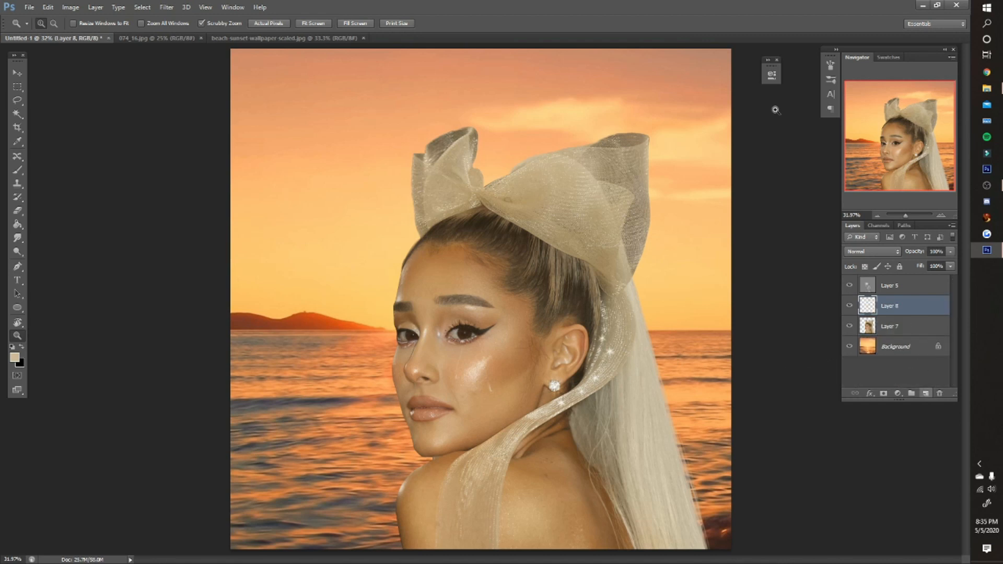
{"action": "left_click", "coordinate": [883, 58]}
{"action": "left_click", "coordinate": [863, 67]}
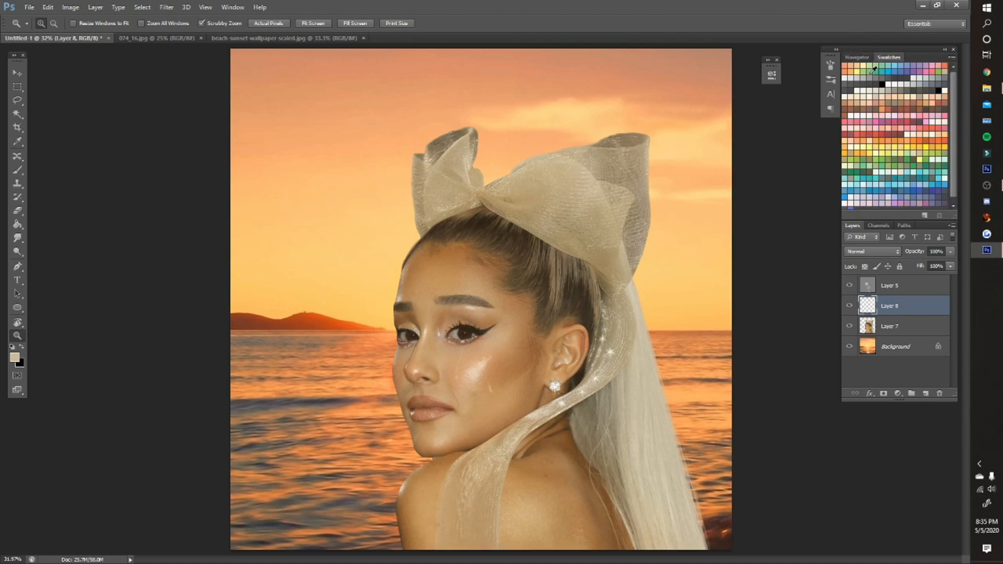
{"action": "left_click", "coordinate": [857, 57]}
{"action": "left_click", "coordinate": [17, 170]}
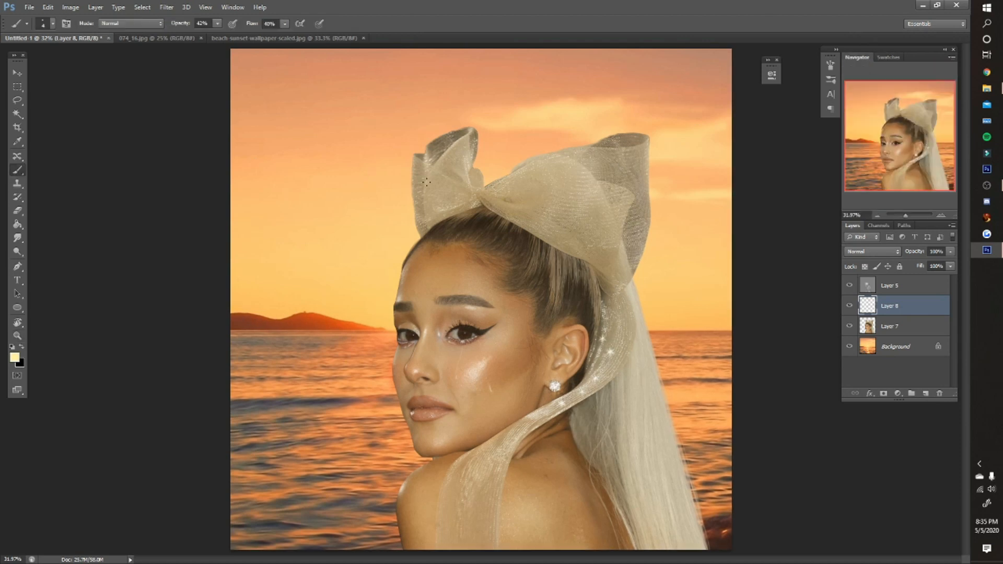
- Enlarge the soft brush to 400 px with 100% opacity and flow, and dab a pale yellow glow between the bow's loops
{"action": "key", "text": "bracketright"}
{"action": "key", "text": "bracketright"}
{"action": "key", "text": "bracketright"}
{"action": "key", "text": "bracketright"}
{"action": "key", "text": "bracketright"}
{"action": "key", "text": "bracketright"}
{"action": "key", "text": "bracketright"}
{"action": "key", "text": "bracketright"}
{"action": "key", "text": "bracketright"}
{"action": "key", "text": "bracketright"}
{"action": "key", "text": "bracketright"}
{"action": "key", "text": "bracketright"}
{"action": "key", "text": "bracketright"}
{"action": "left_click_drag", "start_coordinate": [187, 25], "coordinate": [285, 23]}
{"action": "key", "text": "bracketright"}
{"action": "key", "text": "bracketright"}
{"action": "left_click", "coordinate": [483, 147]}
{"action": "left_click", "coordinate": [486, 146]}
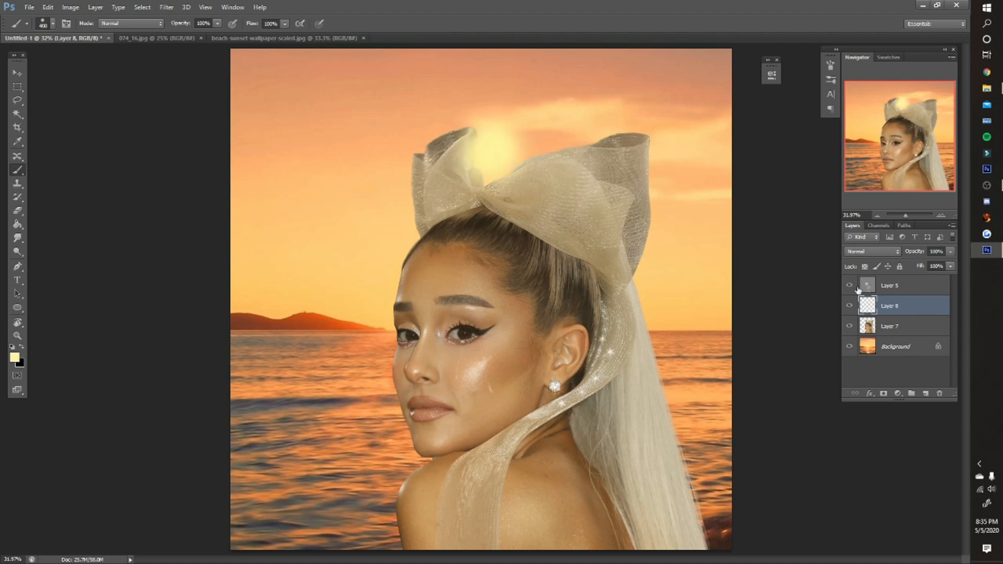
- Clip Layer 8 to Layer 7 and paint pale yellow light along the edges of the bow, face, ponytail and shoulder
{"action": "right_click", "coordinate": [904, 305]}
{"action": "left_click", "coordinate": [854, 293]}
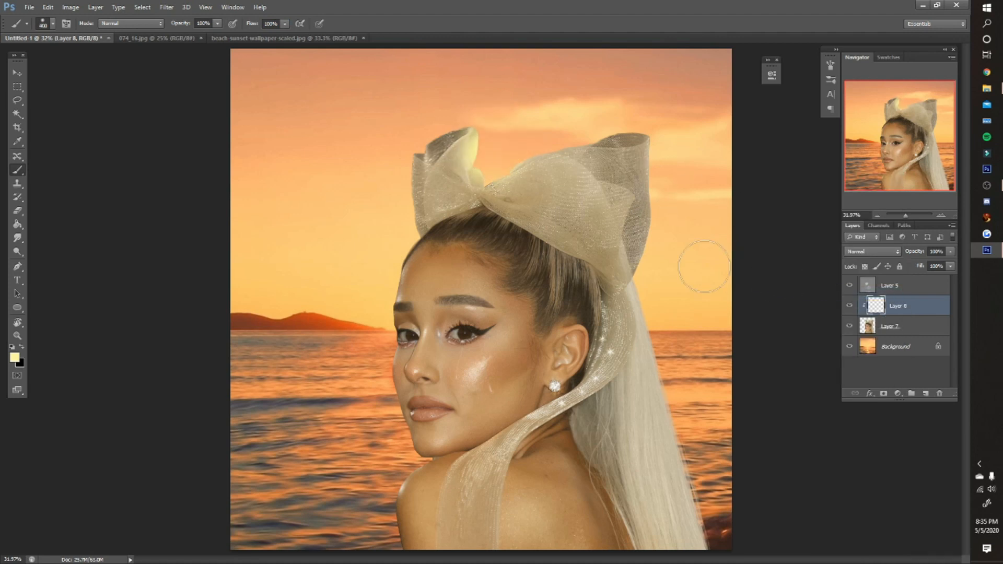
{"action": "mouse_move", "coordinate": [499, 116]}
{"action": "left_mouse_down"}
{"action": "mouse_move", "coordinate": [403, 124]}
{"action": "mouse_move", "coordinate": [386, 160]}
{"action": "mouse_move", "coordinate": [367, 368]}
{"action": "mouse_move", "coordinate": [387, 418]}
{"action": "left_mouse_up"}
{"action": "mouse_move", "coordinate": [683, 365]}
{"action": "left_mouse_down"}
{"action": "mouse_move", "coordinate": [674, 336]}
{"action": "mouse_move", "coordinate": [488, 162]}
{"action": "mouse_move", "coordinate": [716, 504]}
{"action": "left_mouse_up"}
{"action": "left_click_drag", "start_coordinate": [407, 452], "coordinate": [386, 532]}
- Adjust the yellow light layer's opacity and blend mode, and lightly erase excess light around the shoulder
{"action": "mouse_move", "coordinate": [918, 252]}
{"action": "left_mouse_down"}
{"action": "mouse_move", "coordinate": [896, 254]}
{"action": "mouse_move", "coordinate": [930, 253]}
{"action": "mouse_move", "coordinate": [900, 256]}
{"action": "left_mouse_up"}
{"action": "left_click", "coordinate": [872, 253]}
{"action": "left_click", "coordinate": [869, 363]}
{"action": "scroll", "coordinate": [868, 254], "scroll_direction": "down", "scroll_amount": 2}
{"action": "key", "text": "e"}
{"action": "left_click", "coordinate": [413, 520]}
- Add a clipped layer directly above Layer 7 and sample the sky's light orange as the brush color
{"action": "left_click", "coordinate": [889, 327]}
{"action": "left_click", "coordinate": [925, 394]}
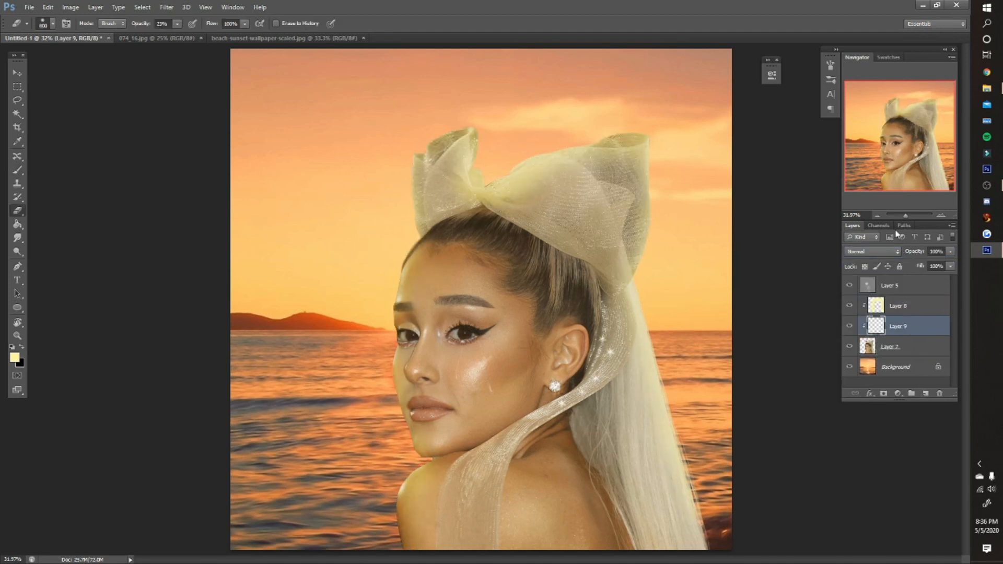
{"action": "left_click", "coordinate": [887, 58]}
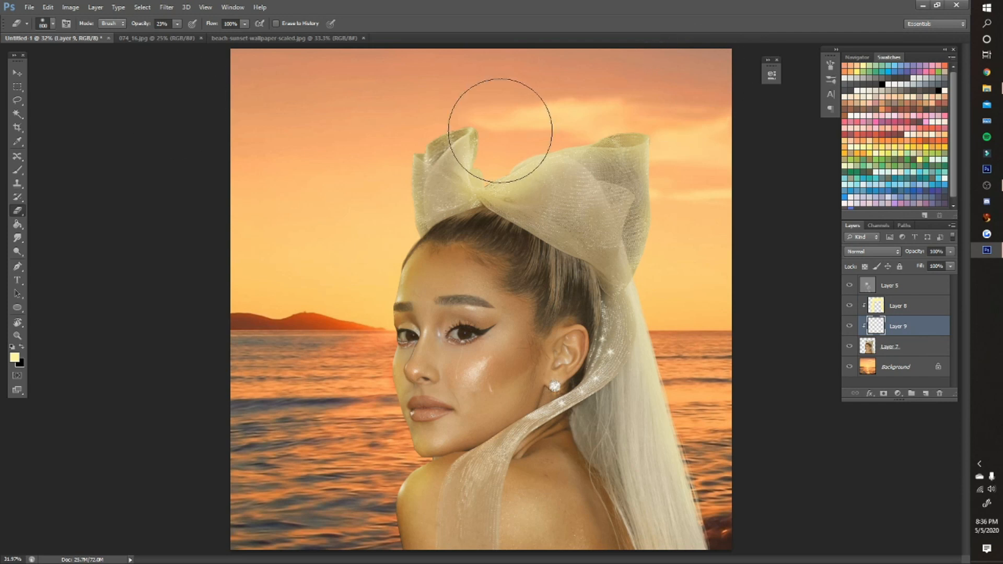
{"action": "key", "text": "i"}
{"action": "left_click", "coordinate": [517, 100]}
{"action": "key", "text": "e"}
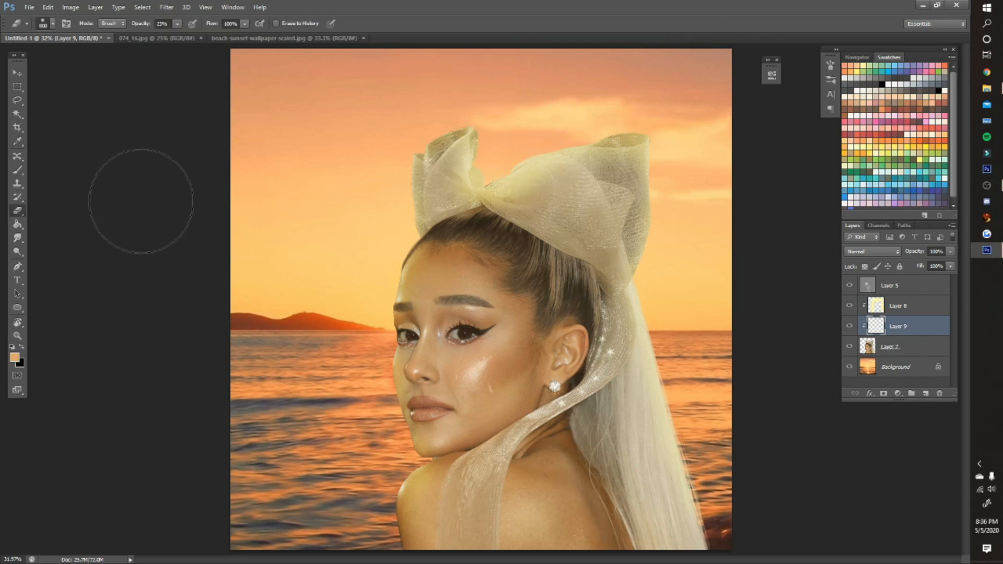
{"action": "left_click", "coordinate": [17, 169]}
{"action": "left_click", "coordinate": [857, 57]}
- Paint light orange along the edges of the face, ponytail and shoulder on Layer 9
{"action": "left_click_drag", "start_coordinate": [392, 253], "coordinate": [384, 340]}
{"action": "left_click_drag", "start_coordinate": [674, 360], "coordinate": [705, 533]}
{"action": "left_click_drag", "start_coordinate": [397, 538], "coordinate": [389, 485]}
{"action": "left_click_drag", "start_coordinate": [389, 444], "coordinate": [387, 339]}
- Try Screen, Lighter Color, Overlay and Vivid Light as the orange layer's blend mode
{"action": "left_click", "coordinate": [871, 252]}
{"action": "left_click", "coordinate": [864, 346]}
{"action": "key", "text": "Up"}
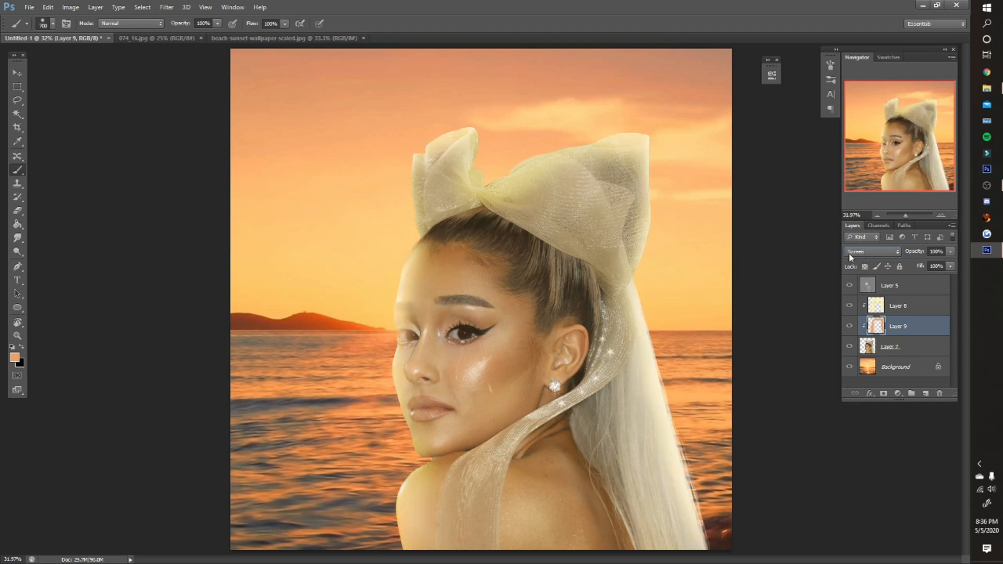
{"action": "scroll", "coordinate": [862, 255], "scroll_direction": "down", "scroll_amount": 1}
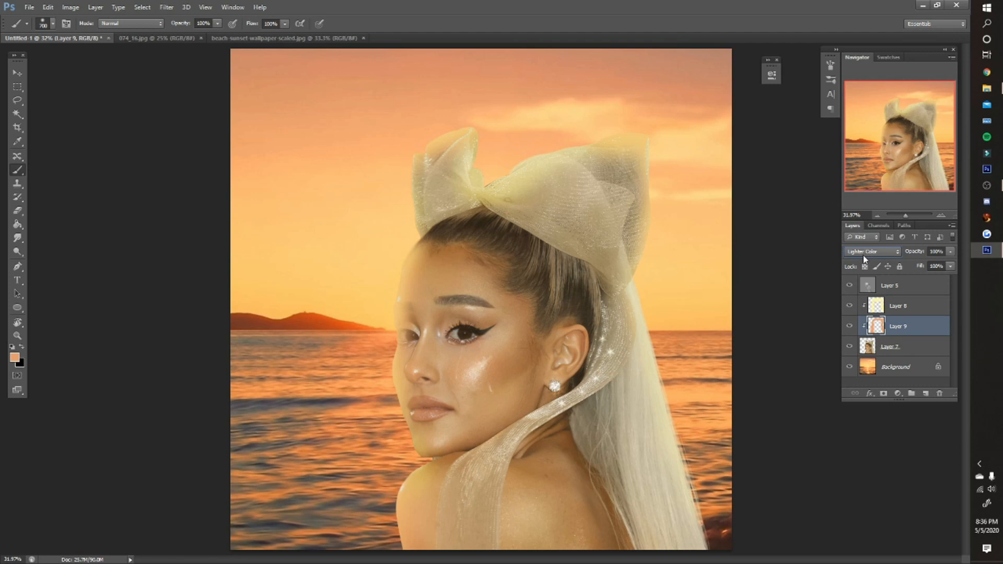
{"action": "scroll", "coordinate": [863, 255], "scroll_direction": "down", "scroll_amount": 1}
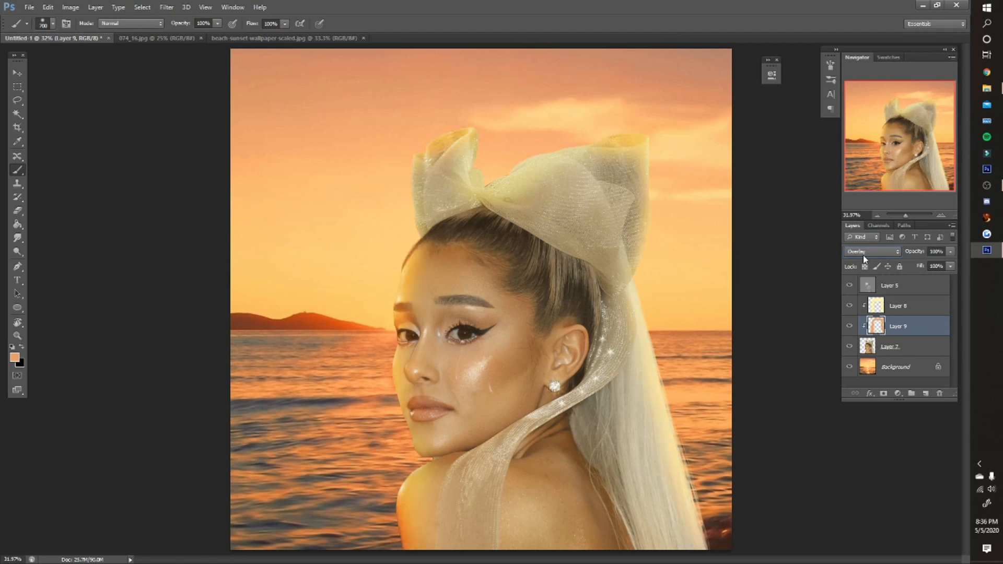
{"action": "scroll", "coordinate": [863, 255], "scroll_direction": "down", "scroll_amount": 3}
- Apply a 4-pixel Gaussian Blur to Layer 9 and change its blend mode for a softer orange light
{"action": "left_click", "coordinate": [166, 7]}
{"action": "mouse_move", "coordinate": [182, 75]}
{"action": "left_click", "coordinate": [278, 136]}
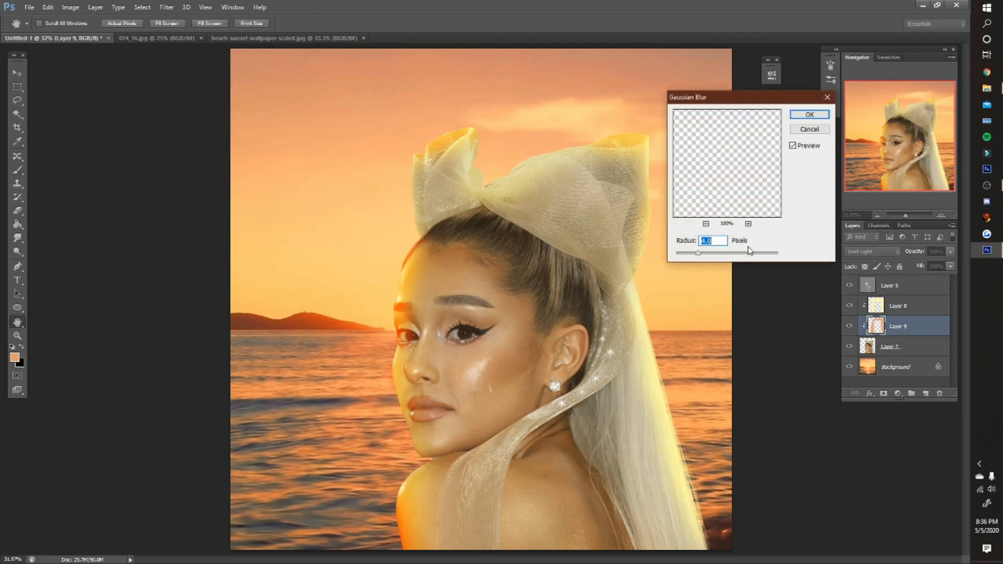
{"action": "left_click", "coordinate": [808, 117]}
{"action": "left_click", "coordinate": [875, 254]}
{"action": "left_click", "coordinate": [875, 255]}
{"action": "scroll", "coordinate": [875, 254], "scroll_direction": "up", "scroll_amount": 2}
- Select Layer 7 and inspect the dark outline on the bow's upper edge up close
{"action": "left_click", "coordinate": [904, 344]}
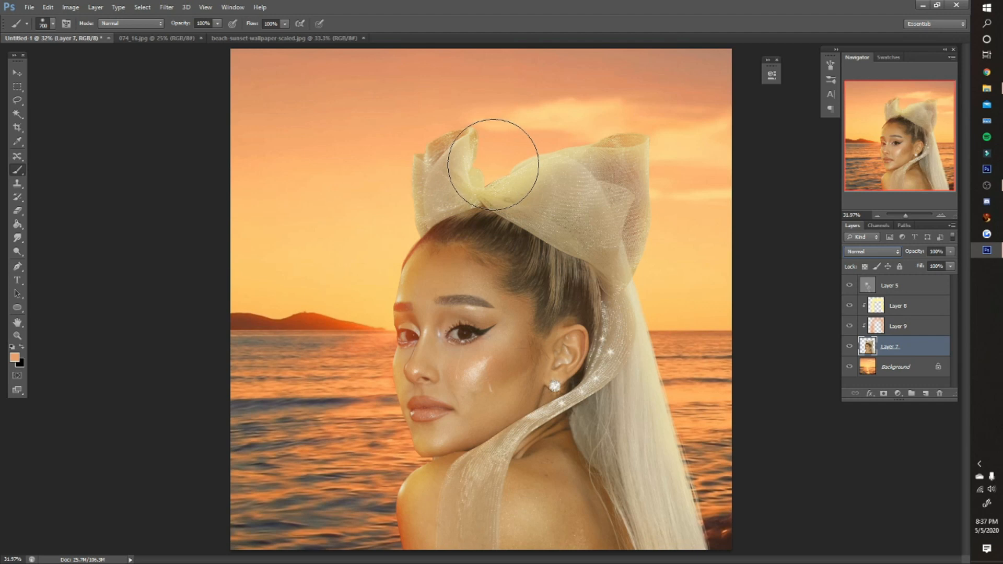
{"action": "key", "text": "z"}
{"action": "left_click_drag", "start_coordinate": [489, 159], "coordinate": [484, 197]}
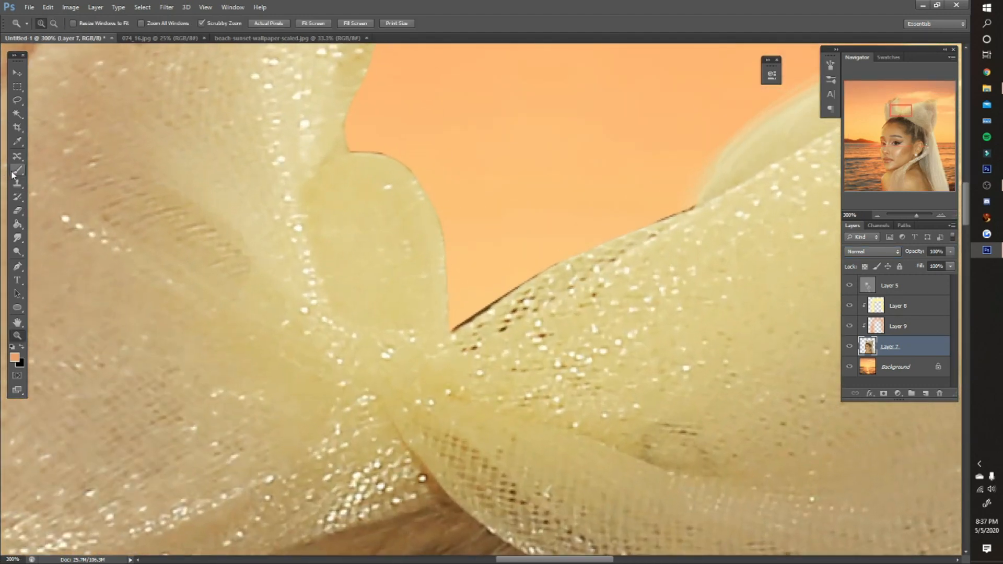
{"action": "left_click", "coordinate": [17, 210]}
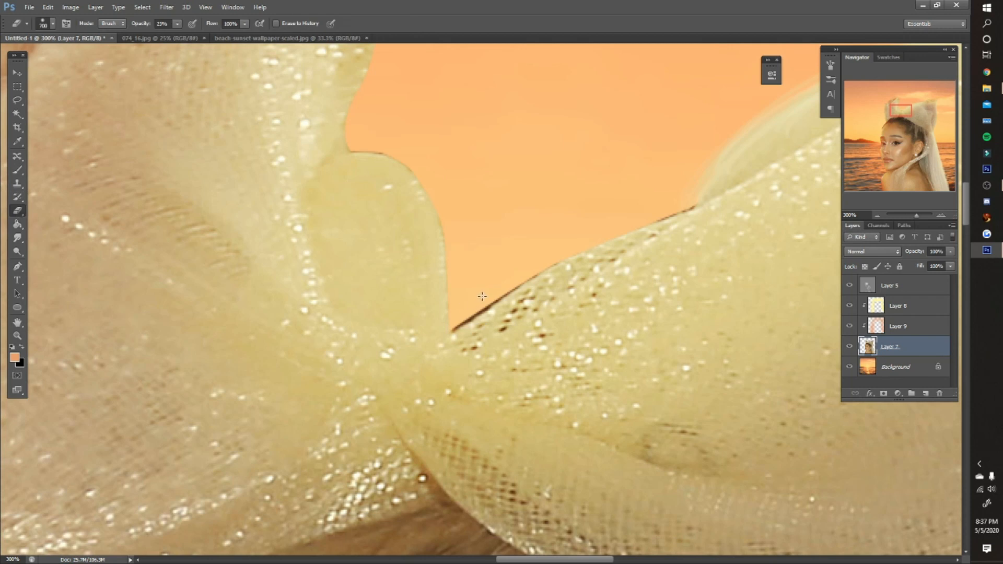
{"action": "key", "text": "z"}
{"action": "key", "text": "ctrl+0"}
- Use Levels on Layer 7 to raise the output black level slightly, lightening its shadows
{"action": "left_click", "coordinate": [71, 7]}
{"action": "mouse_move", "coordinate": [84, 35]}
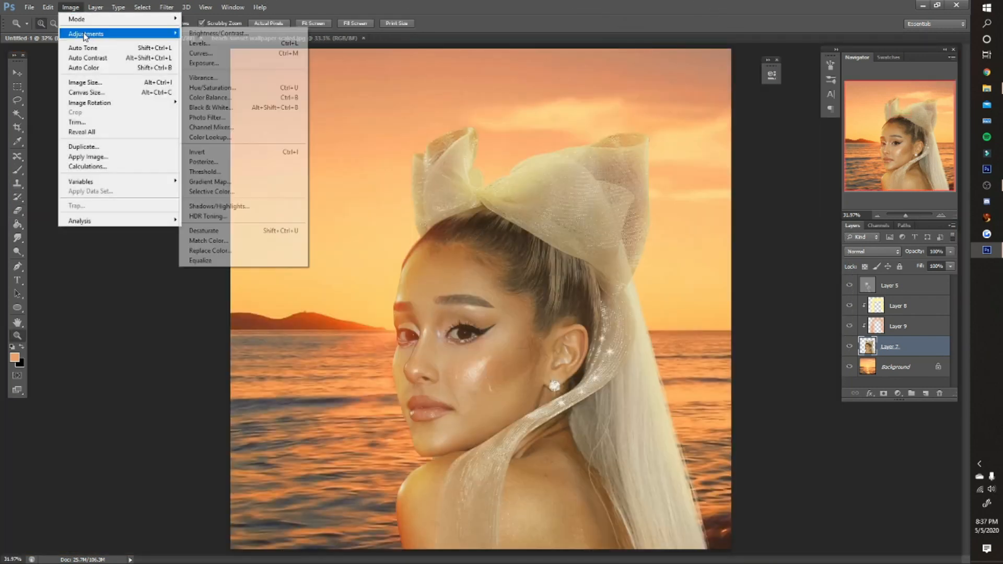
{"action": "left_click", "coordinate": [201, 43]}
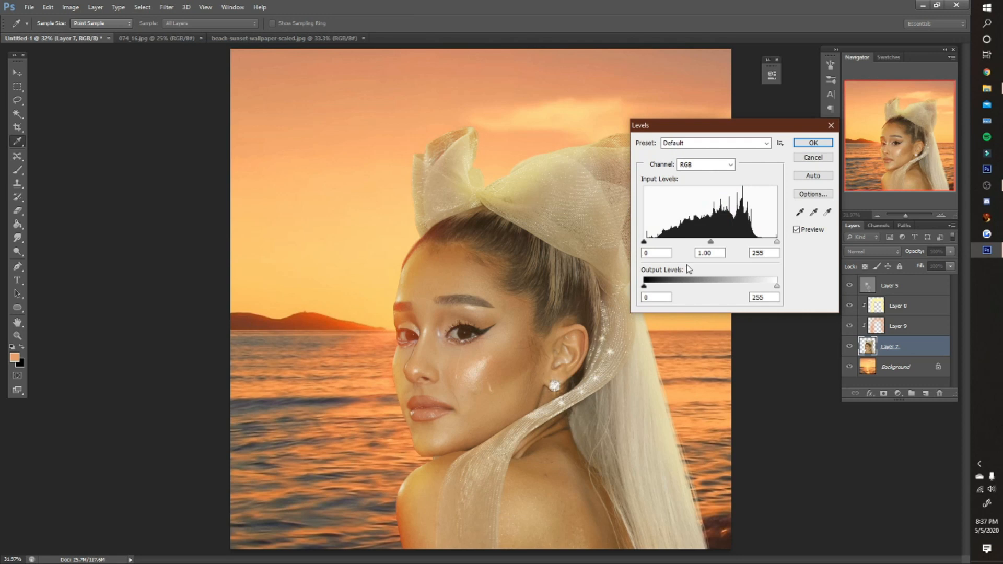
{"action": "left_click_drag", "start_coordinate": [644, 287], "coordinate": [653, 286]}
{"action": "key", "text": "Return"}
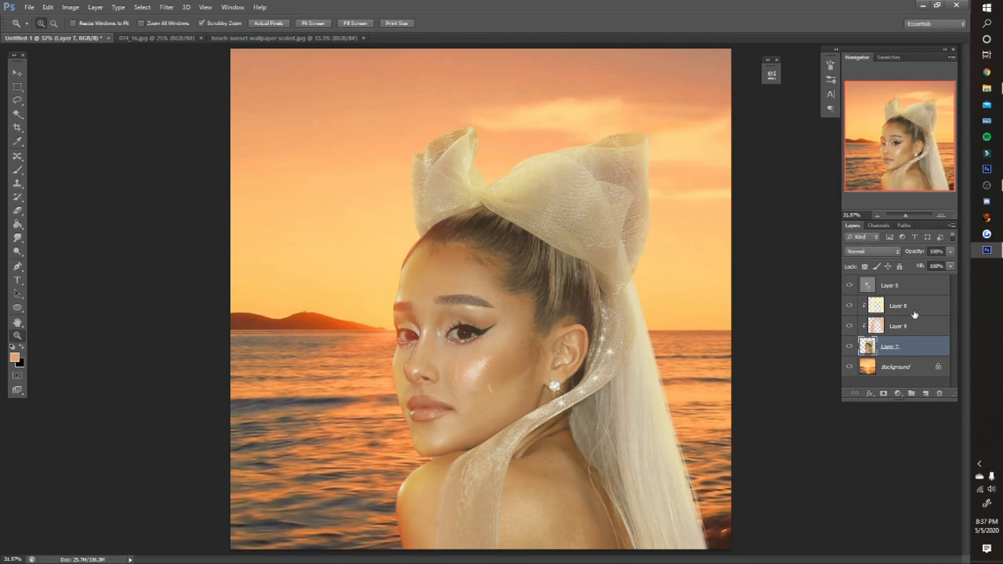
- Dodge the bow's large loop in the highlights and its small loop in the midtones on Layer 5 with a smaller brush
{"action": "left_click", "coordinate": [915, 312]}
{"action": "left_click", "coordinate": [889, 291]}
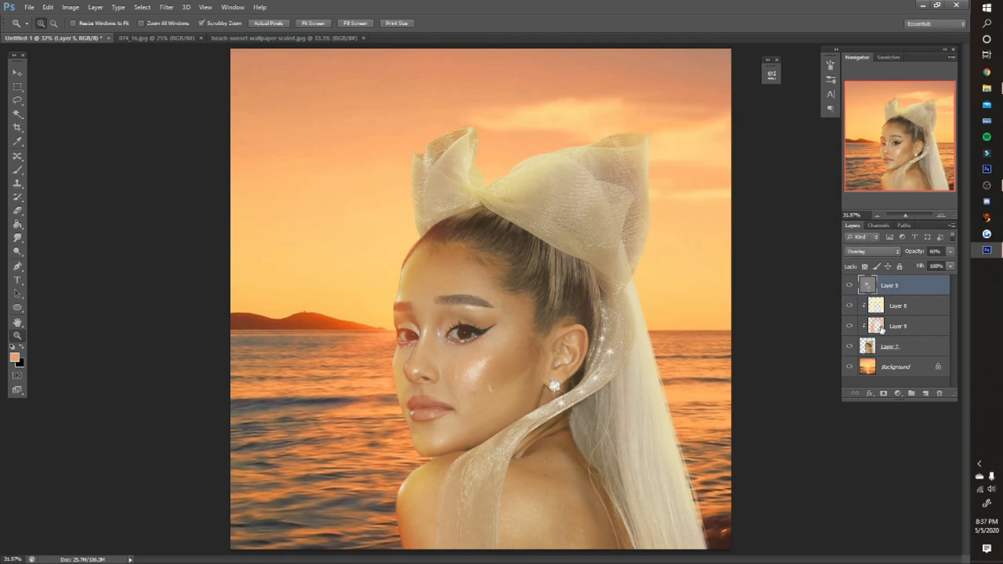
{"action": "left_click", "coordinate": [18, 252]}
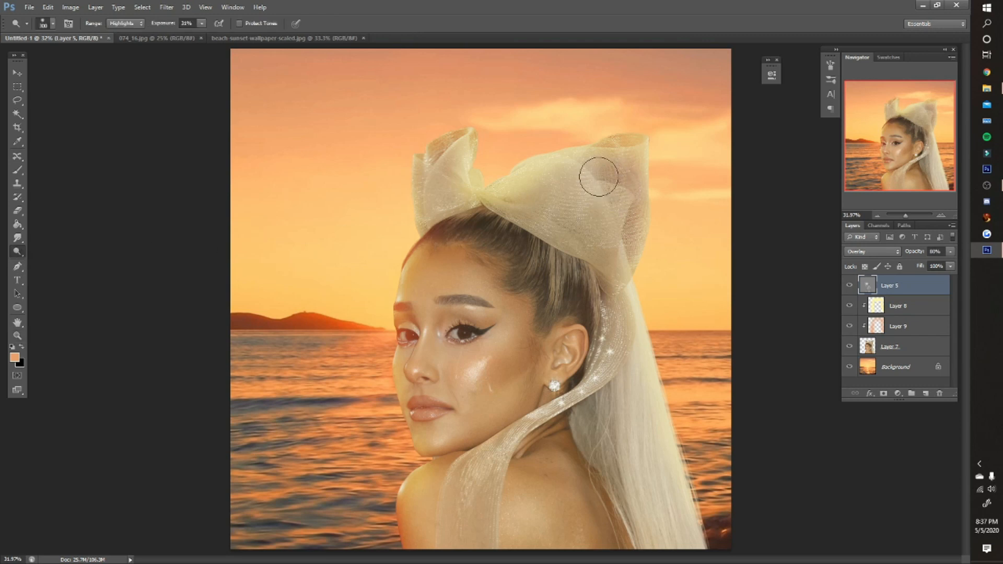
{"action": "key", "text": "bracketleft"}
{"action": "key", "text": "bracketleft"}
{"action": "key", "text": "bracketleft"}
{"action": "mouse_move", "coordinate": [609, 184]}
{"action": "left_mouse_down"}
{"action": "mouse_move", "coordinate": [630, 207]}
{"action": "mouse_move", "coordinate": [627, 238]}
{"action": "left_mouse_up"}
{"action": "left_click", "coordinate": [126, 23]}
{"action": "left_click", "coordinate": [124, 34]}
{"action": "left_click_drag", "start_coordinate": [432, 149], "coordinate": [467, 130]}
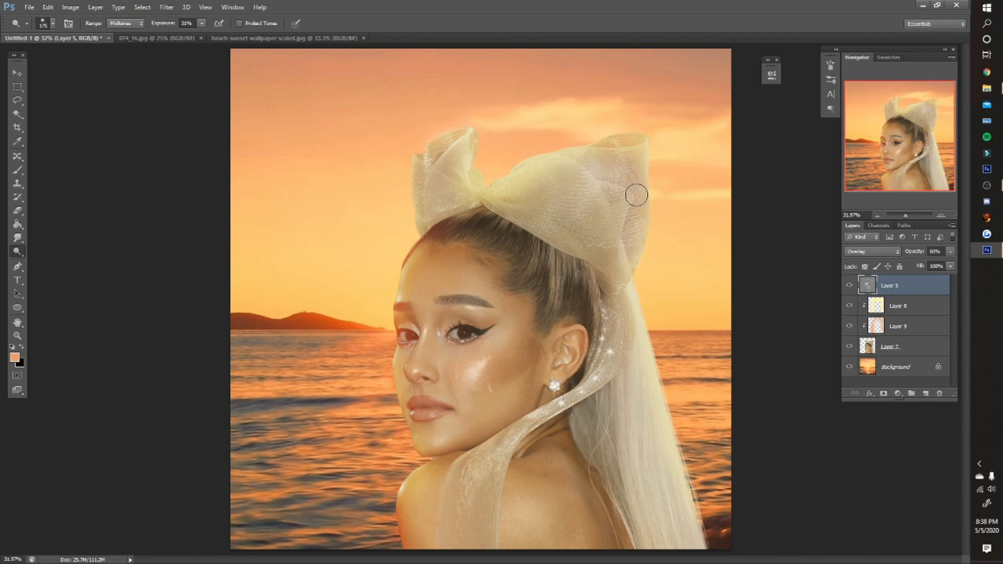
- Hide Layers 8 and 9, select Layer 7 and sample the dark eyeliner color at the far eye
{"action": "key", "text": "alt+comma"}
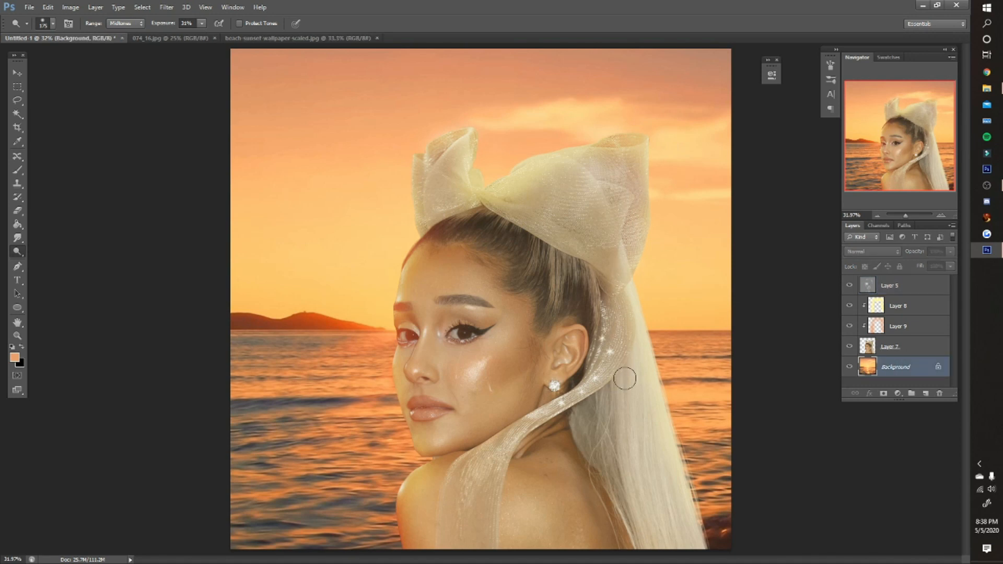
{"action": "key", "text": "z"}
{"action": "left_click", "coordinate": [395, 338]}
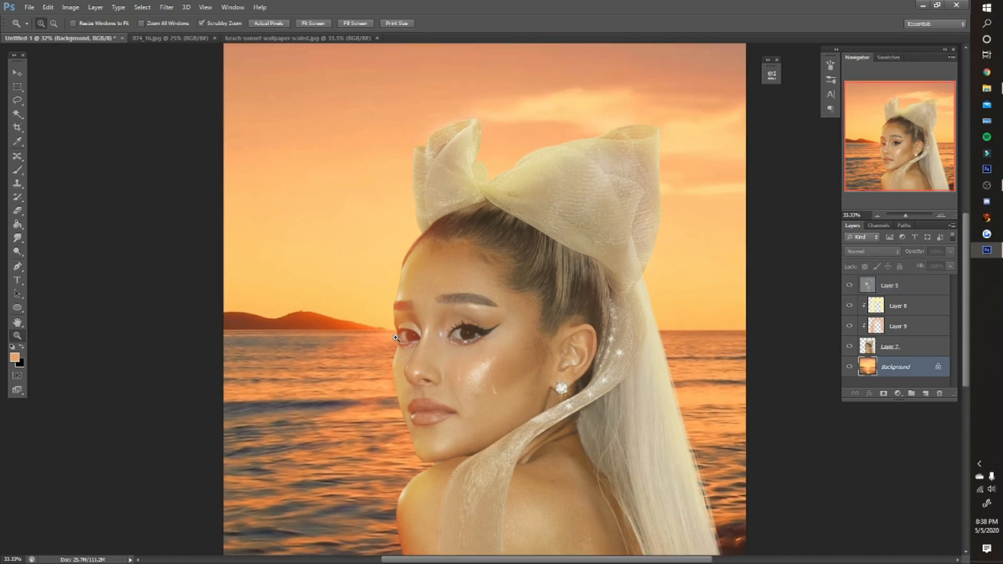
{"action": "left_click", "coordinate": [395, 338]}
{"action": "left_click", "coordinate": [396, 338]}
{"action": "left_click", "coordinate": [396, 337]}
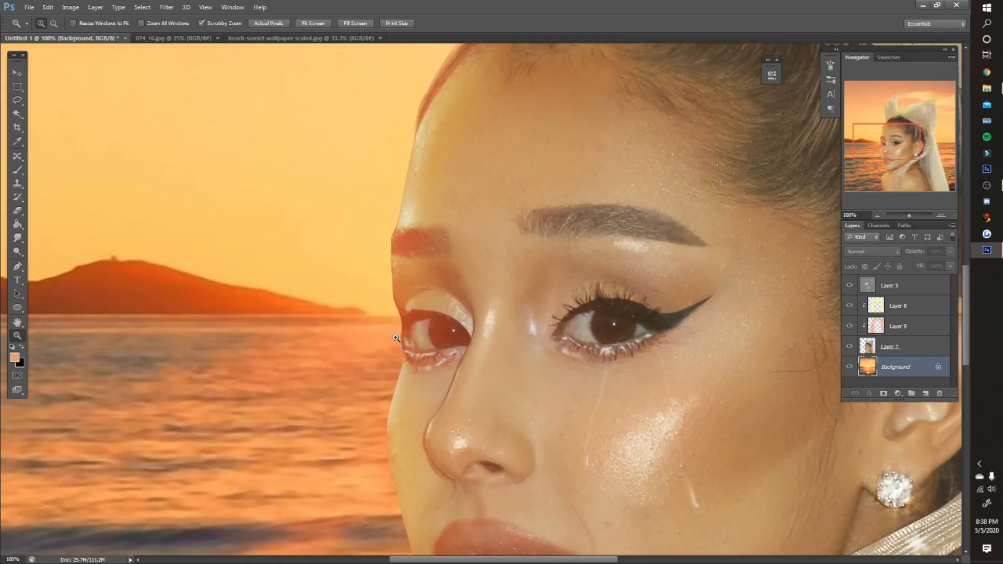
{"action": "left_click", "coordinate": [890, 346]}
{"action": "key", "text": "i"}
{"action": "left_click_drag", "start_coordinate": [849, 326], "coordinate": [850, 309]}
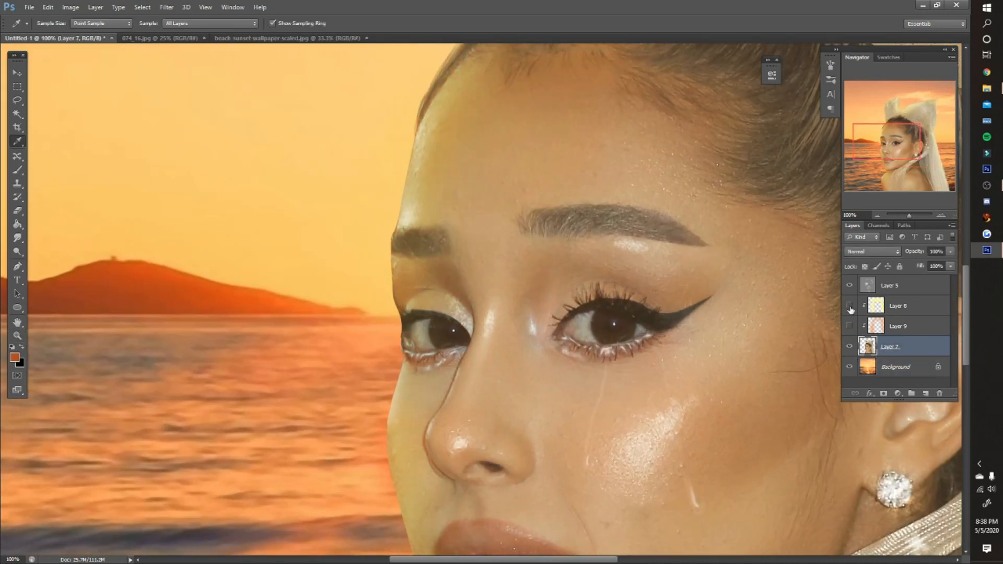
{"action": "left_click", "coordinate": [410, 317]}
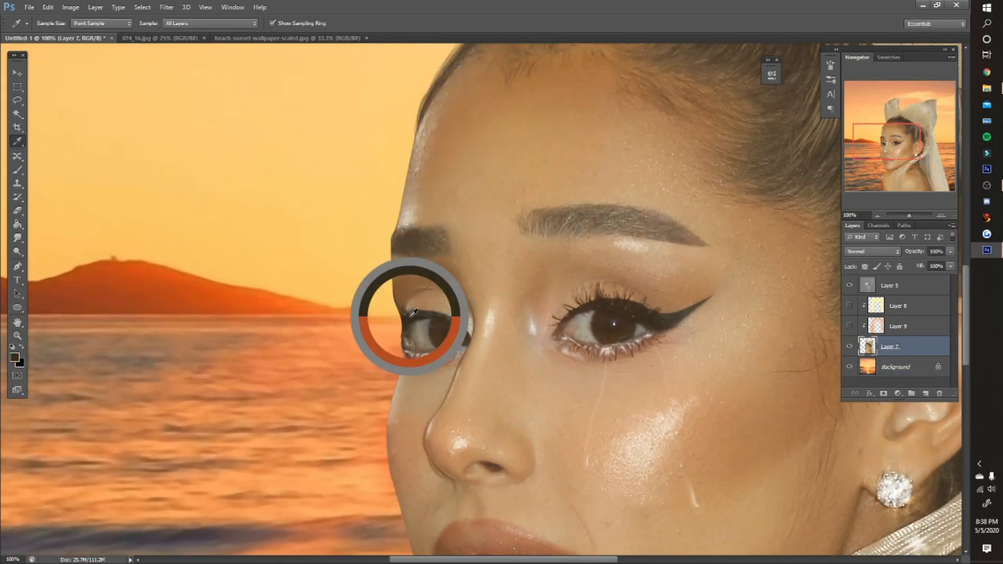
- Paint thin lashes extending from the far eye on Layer 7 at 40% opacity and flow, and show Layers 8 and 9 again
{"action": "left_click", "coordinate": [17, 171]}
{"action": "key", "text": "bracketleft"}
{"action": "key", "text": "bracketleft"}
{"action": "key", "text": "bracketleft"}
{"action": "key", "text": "bracketleft"}
{"action": "key", "text": "bracketleft"}
{"action": "key", "text": "bracketleft"}
{"action": "key", "text": "4"}
{"action": "key", "text": "shift+4"}
{"action": "left_click_drag", "start_coordinate": [401, 307], "coordinate": [385, 329]}
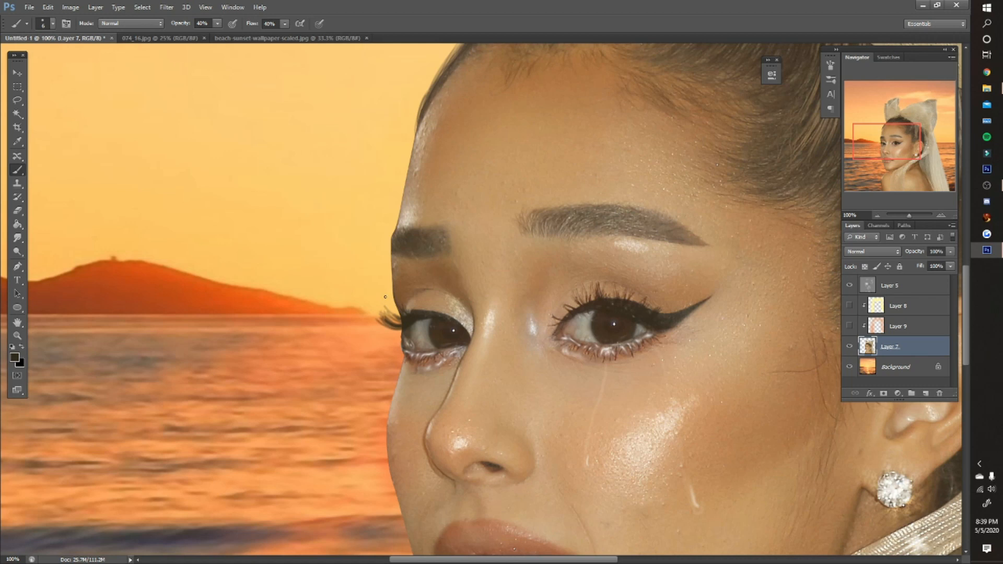
{"action": "left_click_drag", "start_coordinate": [400, 301], "coordinate": [381, 327]}
{"action": "left_click", "coordinate": [848, 326]}
{"action": "left_click", "coordinate": [848, 306]}
{"action": "key", "text": "z"}
{"action": "key", "text": "ctrl+0"}
- Dodge the midtones on Layer 5 along the sunlit edges of the face and shoulder and the outer edge of the hair
{"action": "left_click", "coordinate": [867, 292]}
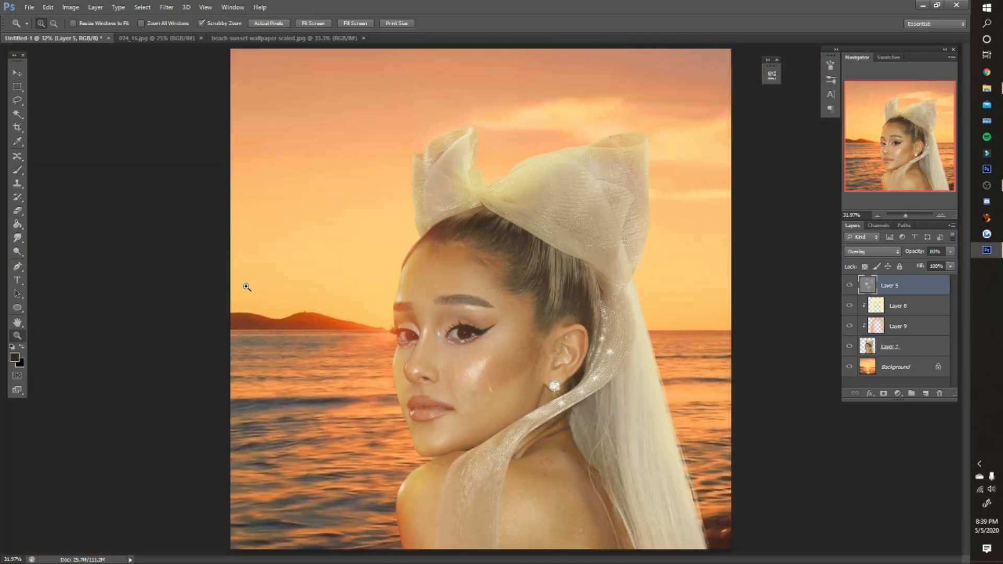
{"action": "left_click", "coordinate": [17, 252]}
{"action": "key", "text": "bracketright"}
{"action": "key", "text": "bracketright"}
{"action": "key", "text": "bracketright"}
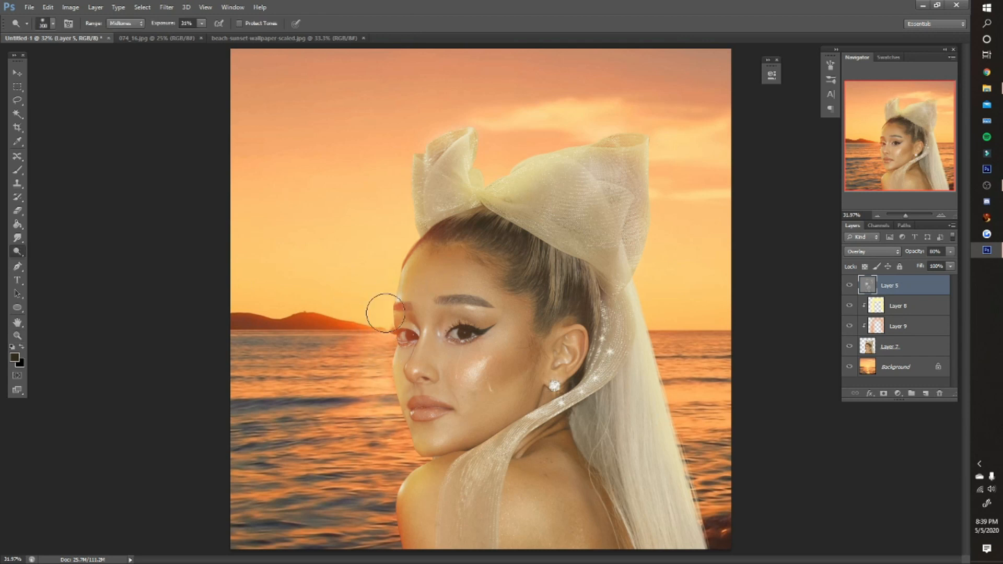
{"action": "left_click_drag", "start_coordinate": [389, 319], "coordinate": [395, 417]}
{"action": "left_click_drag", "start_coordinate": [396, 477], "coordinate": [394, 532]}
{"action": "left_click_drag", "start_coordinate": [671, 412], "coordinate": [701, 528]}
- Use Levels on the Background layer to raise the output black level slightly, softening the sunset's shadows
{"action": "left_click", "coordinate": [895, 367]}
{"action": "key", "text": "ctrl+l"}
{"action": "left_click_drag", "start_coordinate": [645, 288], "coordinate": [656, 288]}
{"action": "left_click", "coordinate": [813, 143]}
- Burn the midtones over the shaded side of the face and hair on Layer 5 with a large brush
{"action": "left_click", "coordinate": [890, 285]}
{"action": "right_click", "coordinate": [17, 252]}
{"action": "left_click", "coordinate": [50, 262]}
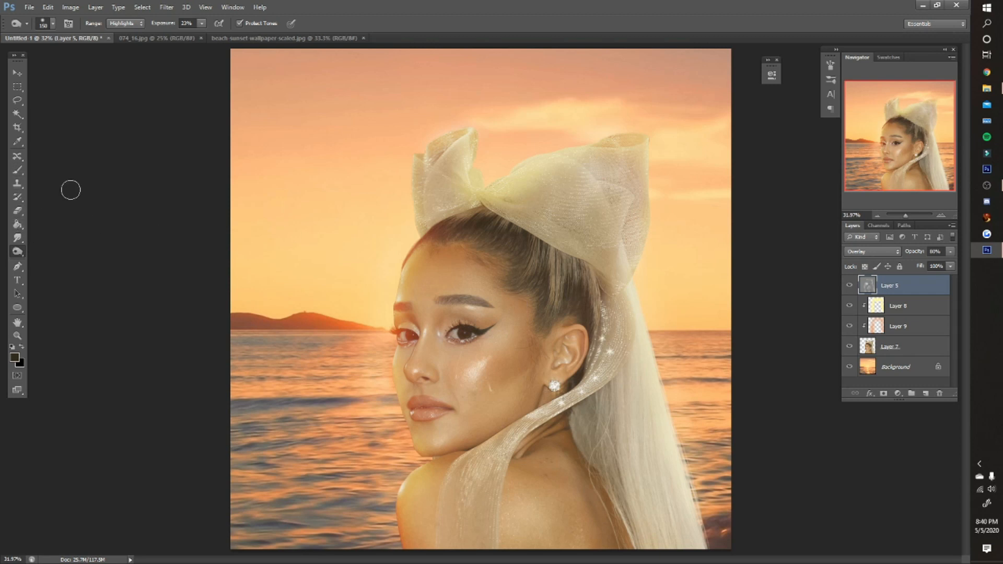
{"action": "key", "text": "bracketright"}
{"action": "key", "text": "bracketright"}
{"action": "key", "text": "bracketright"}
{"action": "key", "text": "bracketright"}
{"action": "key", "text": "bracketright"}
{"action": "key", "text": "bracketright"}
{"action": "key", "text": "bracketright"}
{"action": "left_click", "coordinate": [125, 24]}
{"action": "left_click", "coordinate": [123, 27]}
{"action": "key", "text": "bracketleft"}
{"action": "key", "text": "bracketleft"}
{"action": "key", "text": "bracketright"}
{"action": "mouse_move", "coordinate": [472, 312]}
{"action": "left_mouse_down"}
{"action": "mouse_move", "coordinate": [503, 412]}
{"action": "mouse_move", "coordinate": [590, 536]}
{"action": "mouse_move", "coordinate": [492, 501]}
{"action": "mouse_move", "coordinate": [512, 502]}
{"action": "mouse_move", "coordinate": [591, 364]}
{"action": "left_mouse_up"}
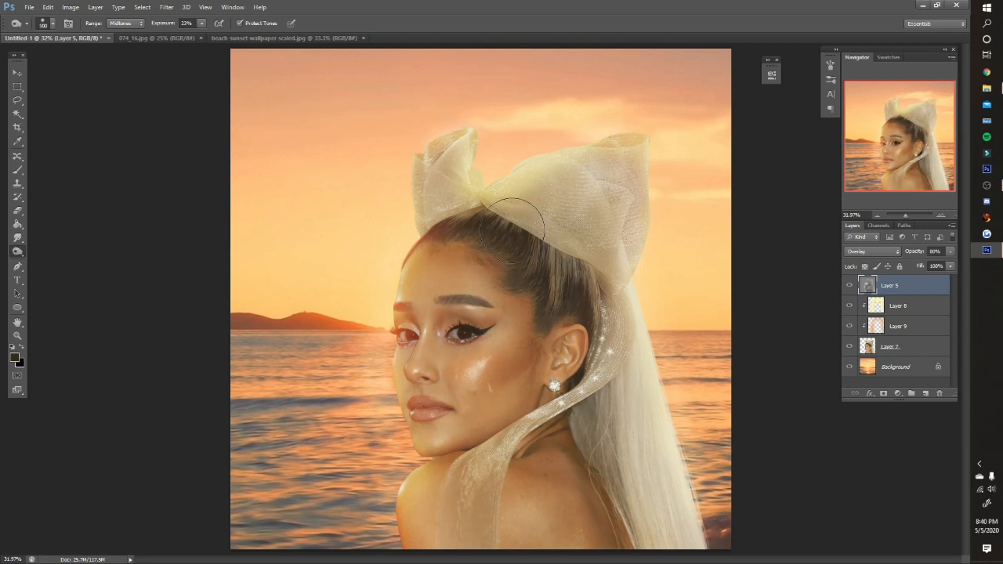
{"action": "left_click", "coordinate": [849, 286]}
{"action": "left_click", "coordinate": [849, 285]}
{"action": "right_click", "coordinate": [17, 251]}
{"action": "left_click", "coordinate": [50, 252]}
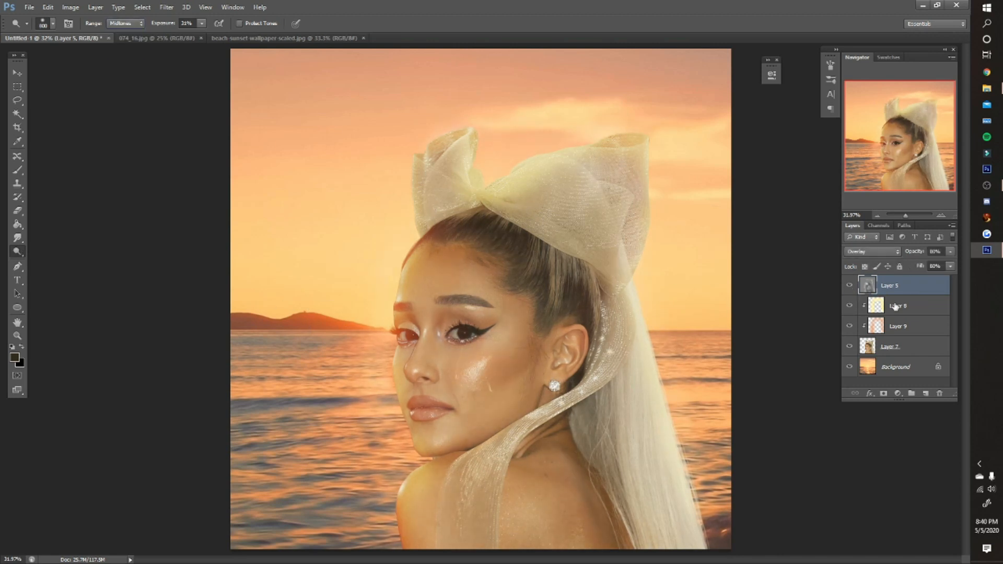
- Create a new top layer and paint a soft pale-yellow glow along the woman's sunlit side, blended as Soft Light
{"action": "left_click", "coordinate": [925, 393]}
{"action": "left_click", "coordinate": [888, 57]}
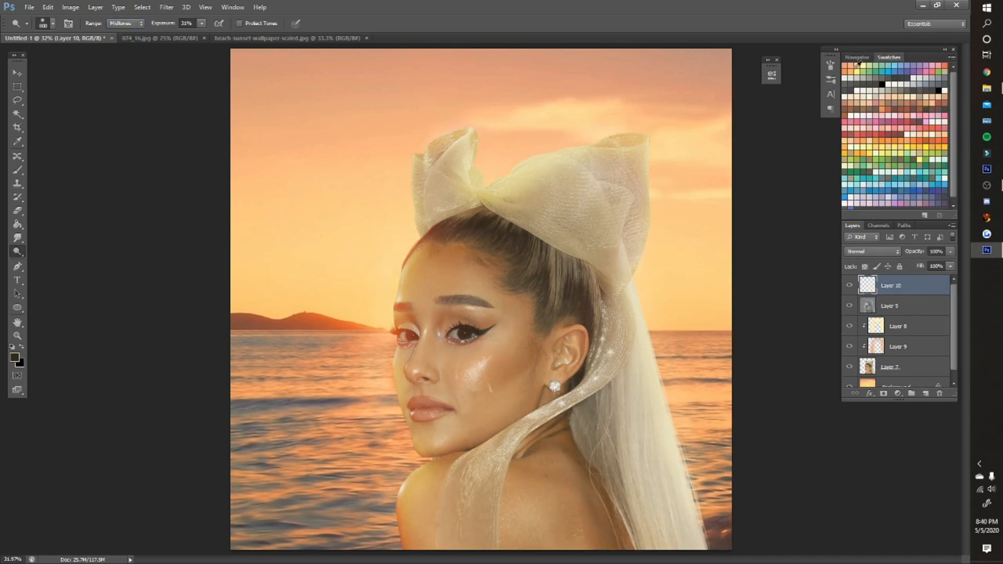
{"action": "left_click", "coordinate": [865, 65]}
{"action": "left_click", "coordinate": [857, 57]}
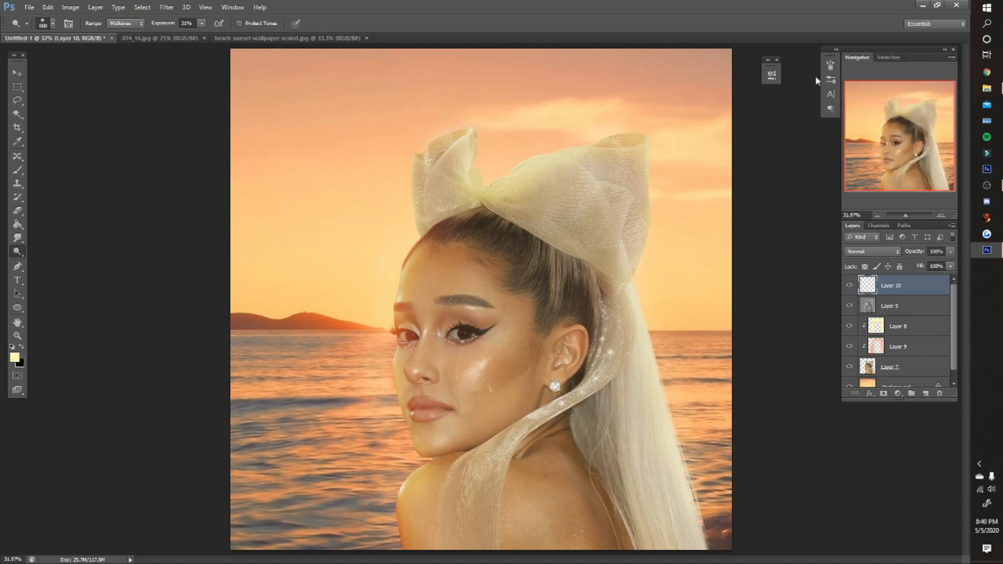
{"action": "left_click", "coordinate": [17, 170]}
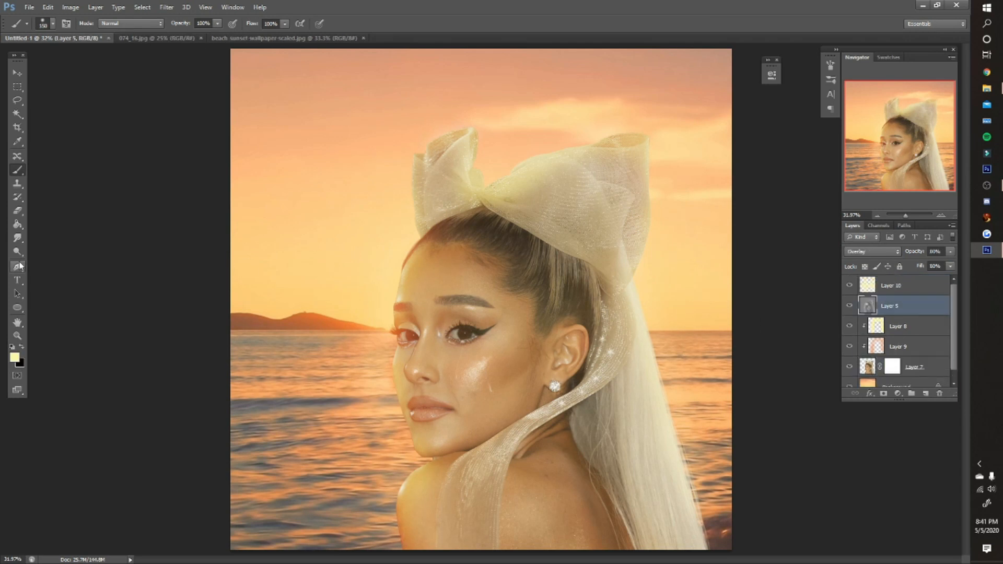
- Select Layer 7 and inspect the face's sunlit edge up close from the far eye down to the chin
{"action": "left_click", "coordinate": [18, 252]}
{"action": "right_click", "coordinate": [19, 252]}
{"action": "left_click", "coordinate": [51, 251]}
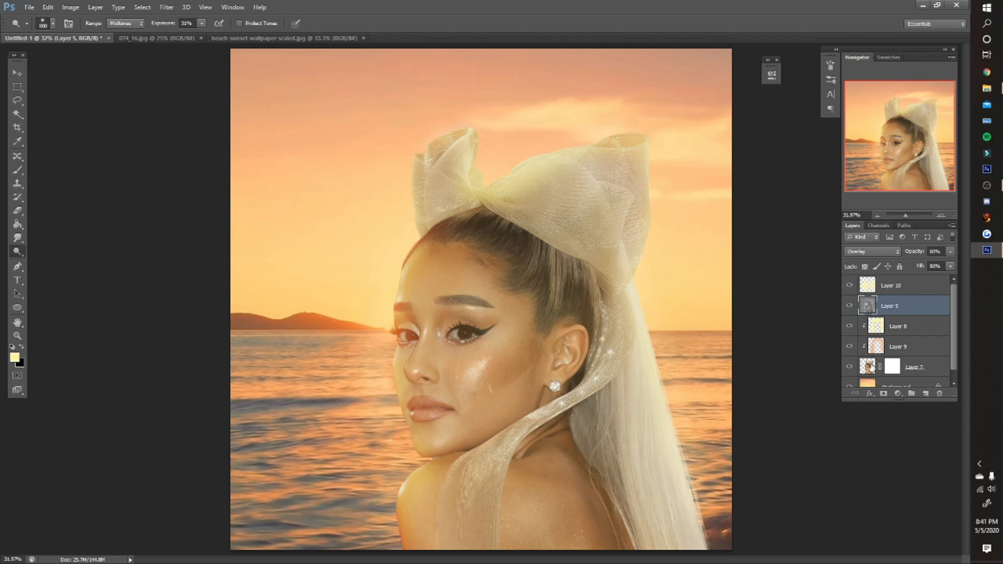
{"action": "left_click", "coordinate": [870, 365]}
{"action": "key", "text": "bracketleft"}
{"action": "key", "text": "bracketleft"}
{"action": "key", "text": "bracketleft"}
{"action": "key", "text": "bracketleft"}
{"action": "key", "text": "bracketleft"}
{"action": "key", "text": "bracketleft"}
{"action": "key", "text": "bracketleft"}
{"action": "scroll", "coordinate": [389, 332], "scroll_direction": "up", "scroll_amount": 5}
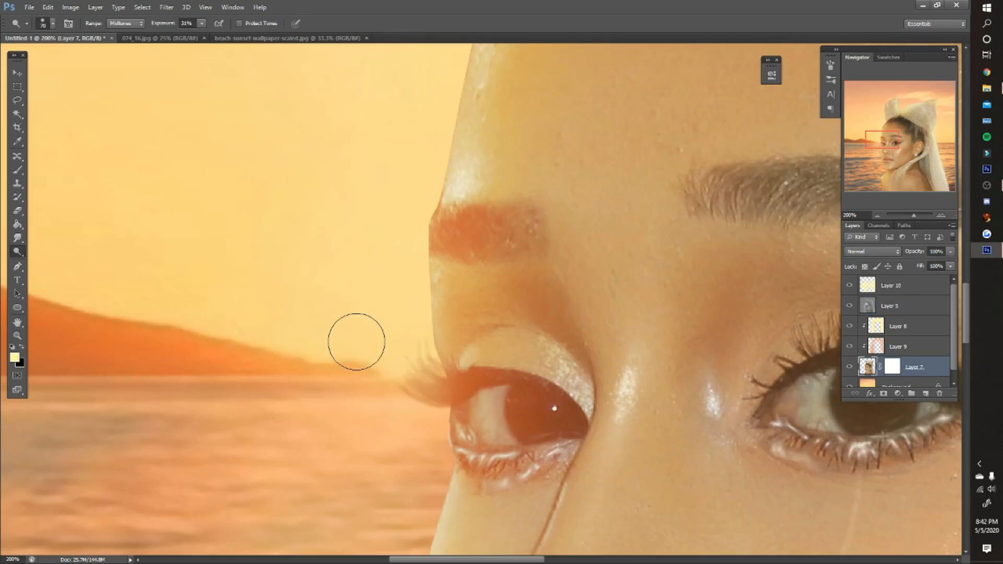
{"action": "scroll", "coordinate": [425, 360], "scroll_direction": "down", "scroll_amount": 10}
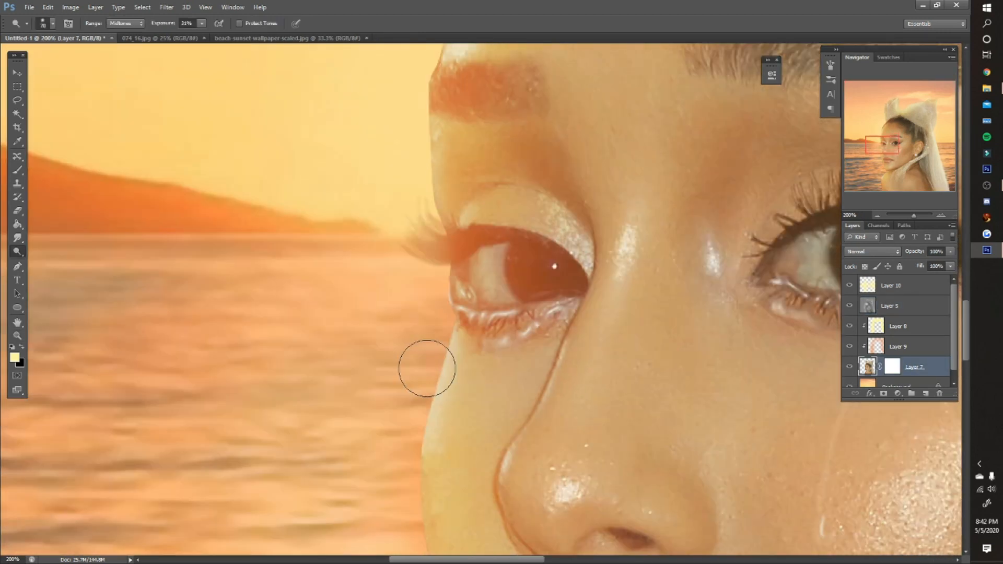
{"action": "key", "text": "z"}
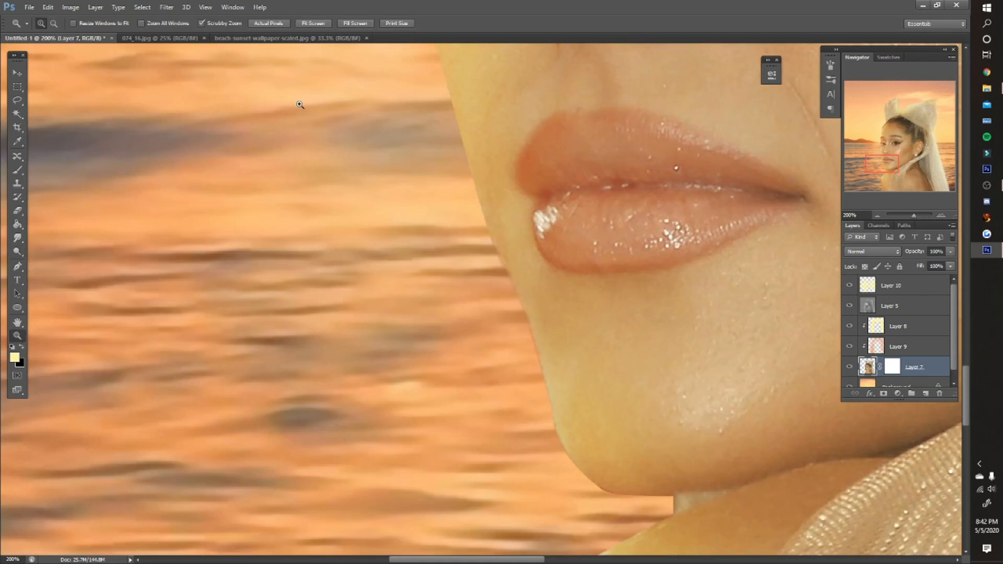
{"action": "left_click", "coordinate": [321, 23]}
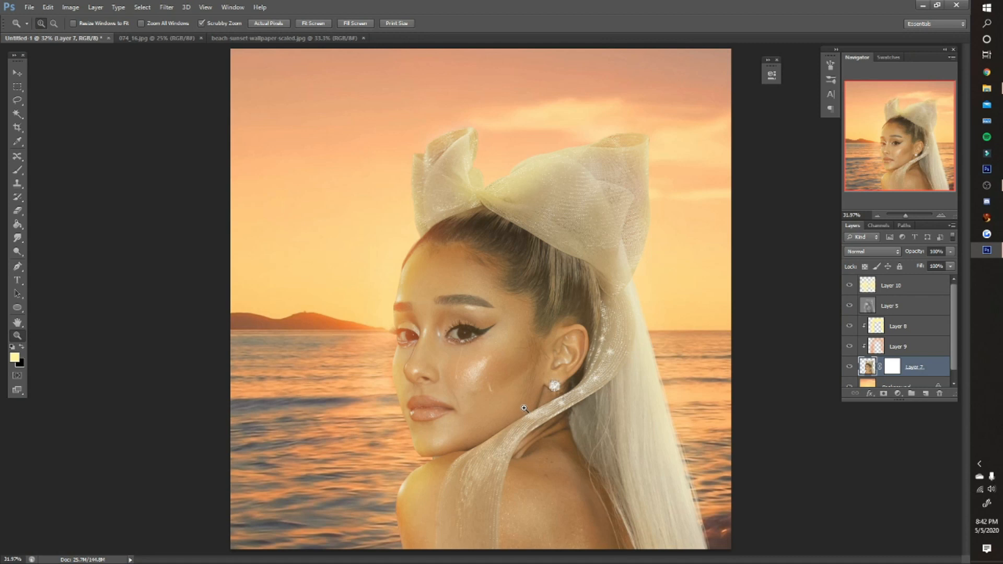
- Add a Color Balance adjustment layer above Layer 10 and shift the whole composite toward warmer tones
{"action": "left_click", "coordinate": [891, 285]}
{"action": "left_click", "coordinate": [897, 393]}
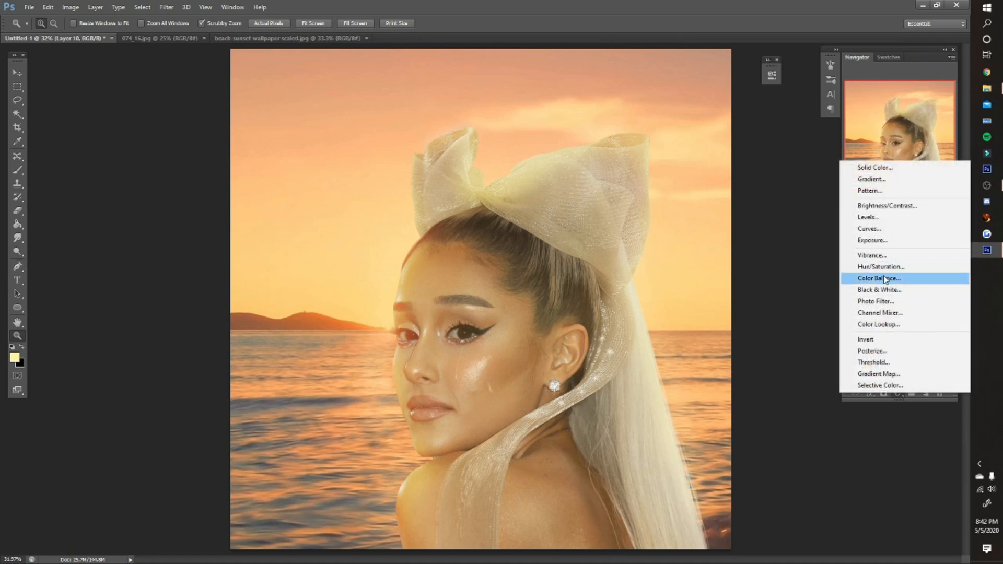
{"action": "left_click", "coordinate": [879, 278]}
{"action": "left_click_drag", "start_coordinate": [666, 124], "coordinate": [663, 165]}
- Add a Levels adjustment layer above the Color Balance layer and brighten the whole composite
{"action": "left_click", "coordinate": [898, 394]}
{"action": "left_click", "coordinate": [943, 226]}
{"action": "left_click", "coordinate": [742, 69]}
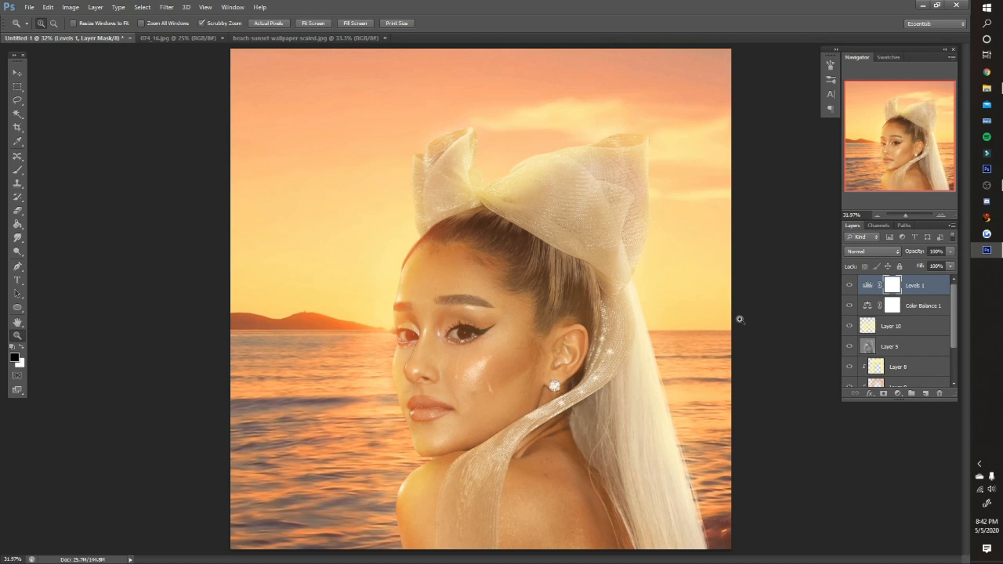
- Check the adjusted composite closer and at full view, and select the Levels 1 adjustment layer
{"action": "left_click", "coordinate": [662, 361]}
{"action": "scroll", "coordinate": [659, 363], "scroll_direction": "down", "scroll_amount": 2}
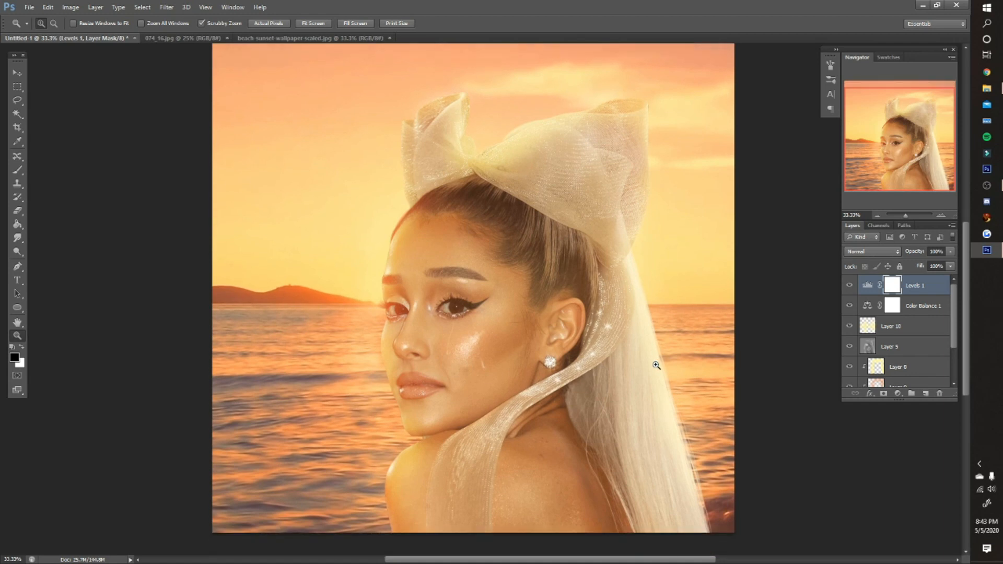
{"action": "key", "text": "ctrl+0"}
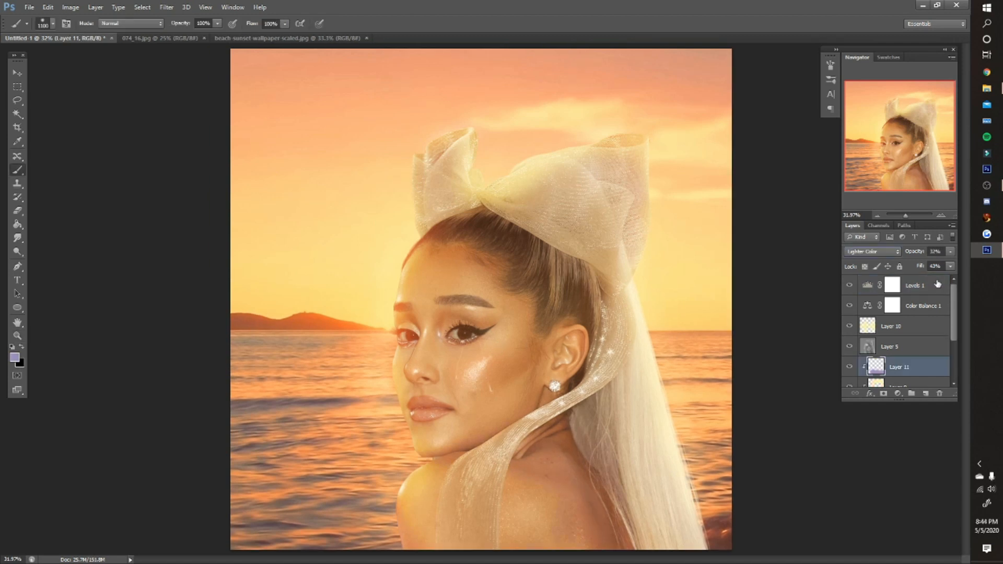
{"action": "left_click", "coordinate": [938, 285]}
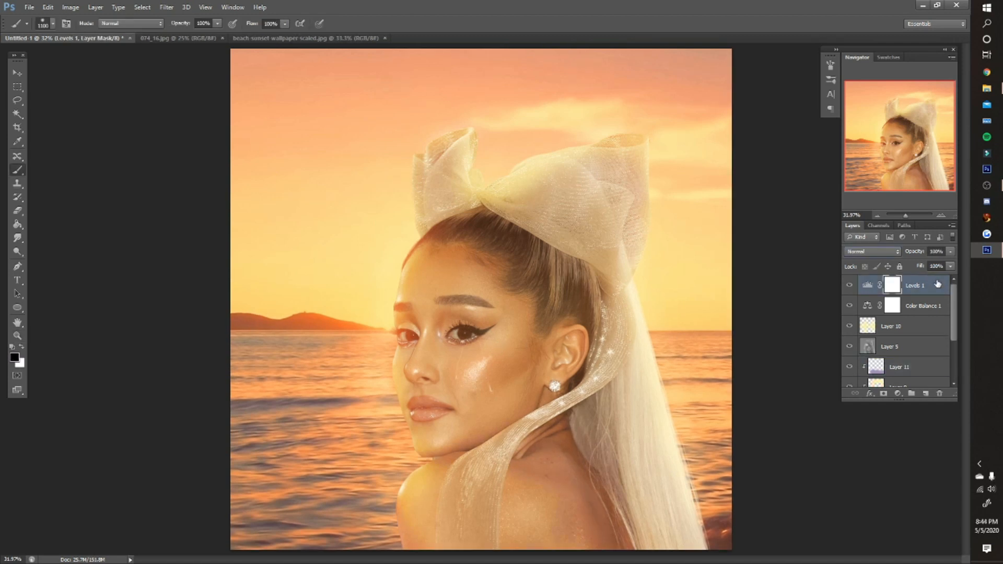